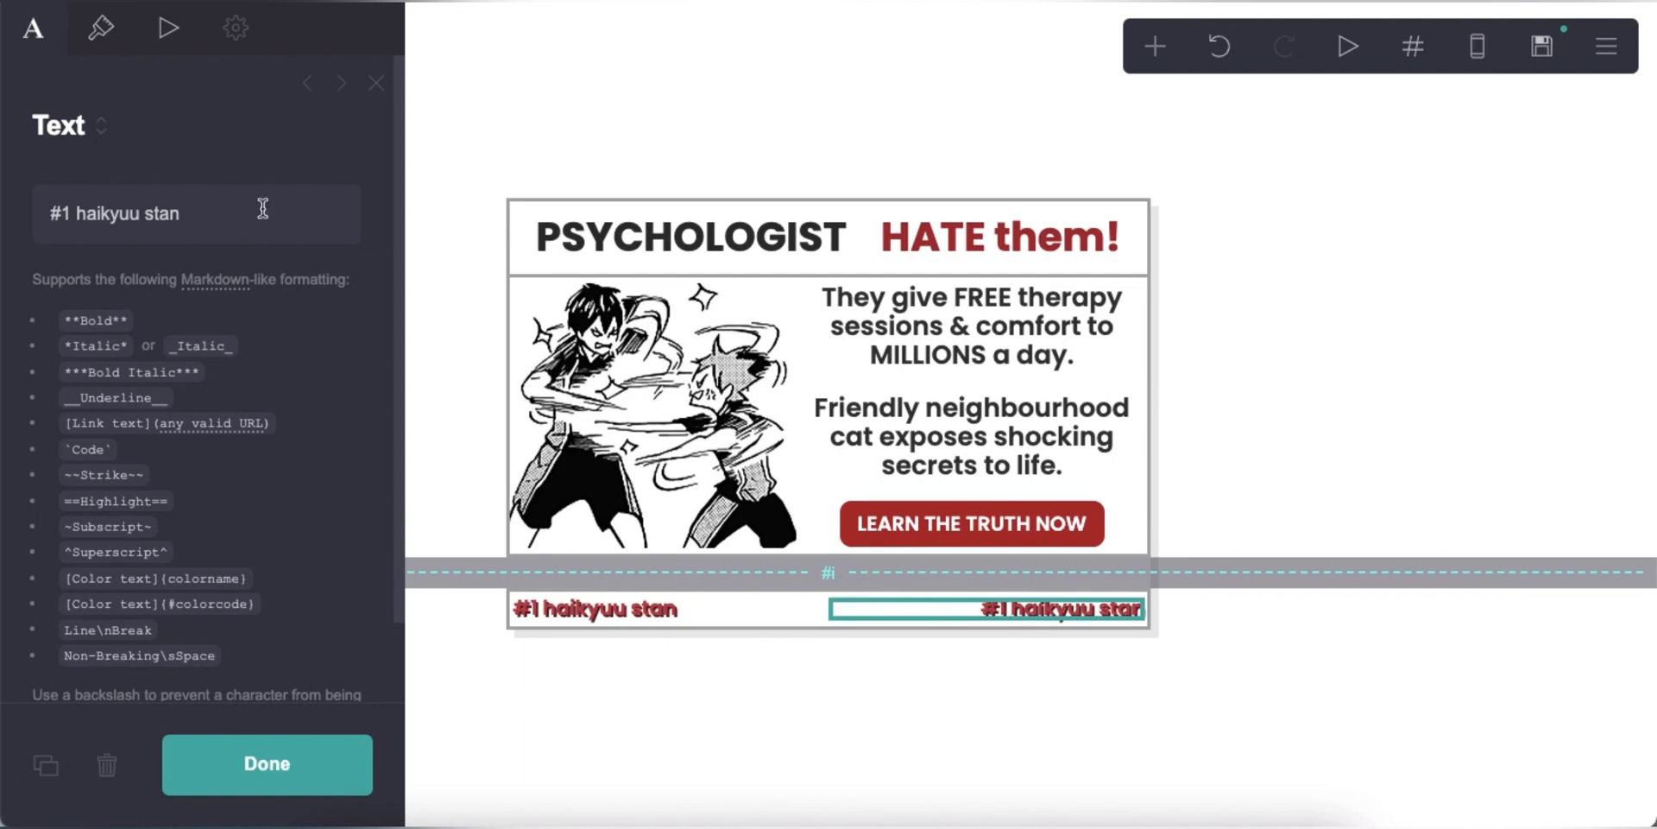
- Copy the kaomoji from the Notes document over the right-aligned "#1 haikyuu stan" text, and check the mobile layout
{"action": "left_click", "coordinate": [474, 816]}
{"action": "left_click_drag", "start_coordinate": [348, 223], "coordinate": [50, 214]}
{"action": "right_click", "coordinate": [265, 215]}
{"action": "left_click", "coordinate": [324, 337]}
{"action": "left_click", "coordinate": [222, 215]}
{"action": "right_click", "coordinate": [112, 215]}
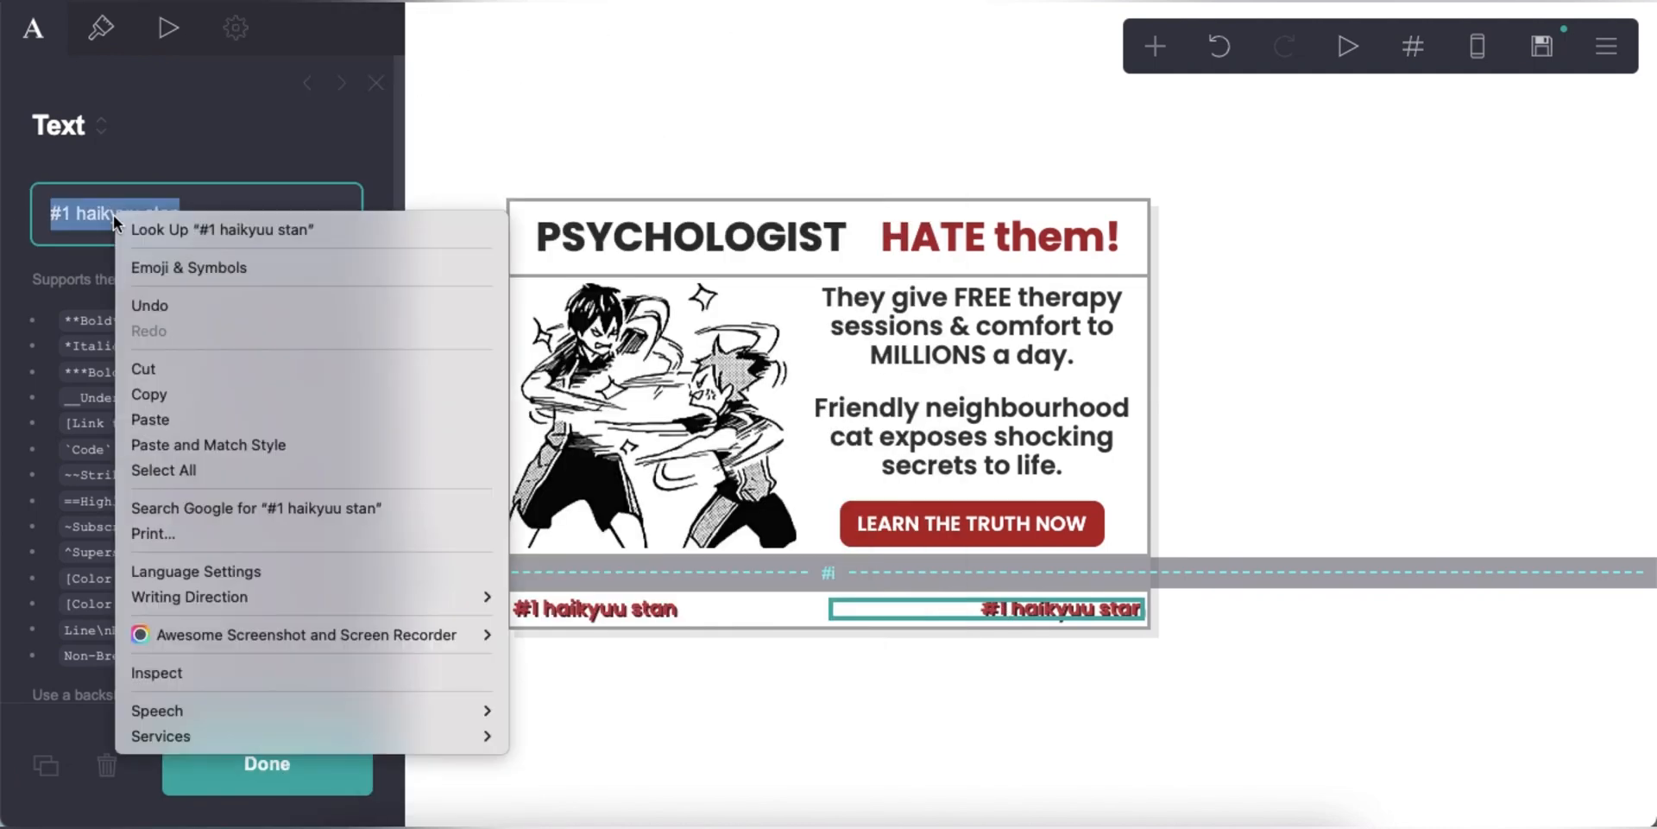
{"action": "left_click", "coordinate": [200, 421]}
{"action": "left_click", "coordinate": [836, 725]}
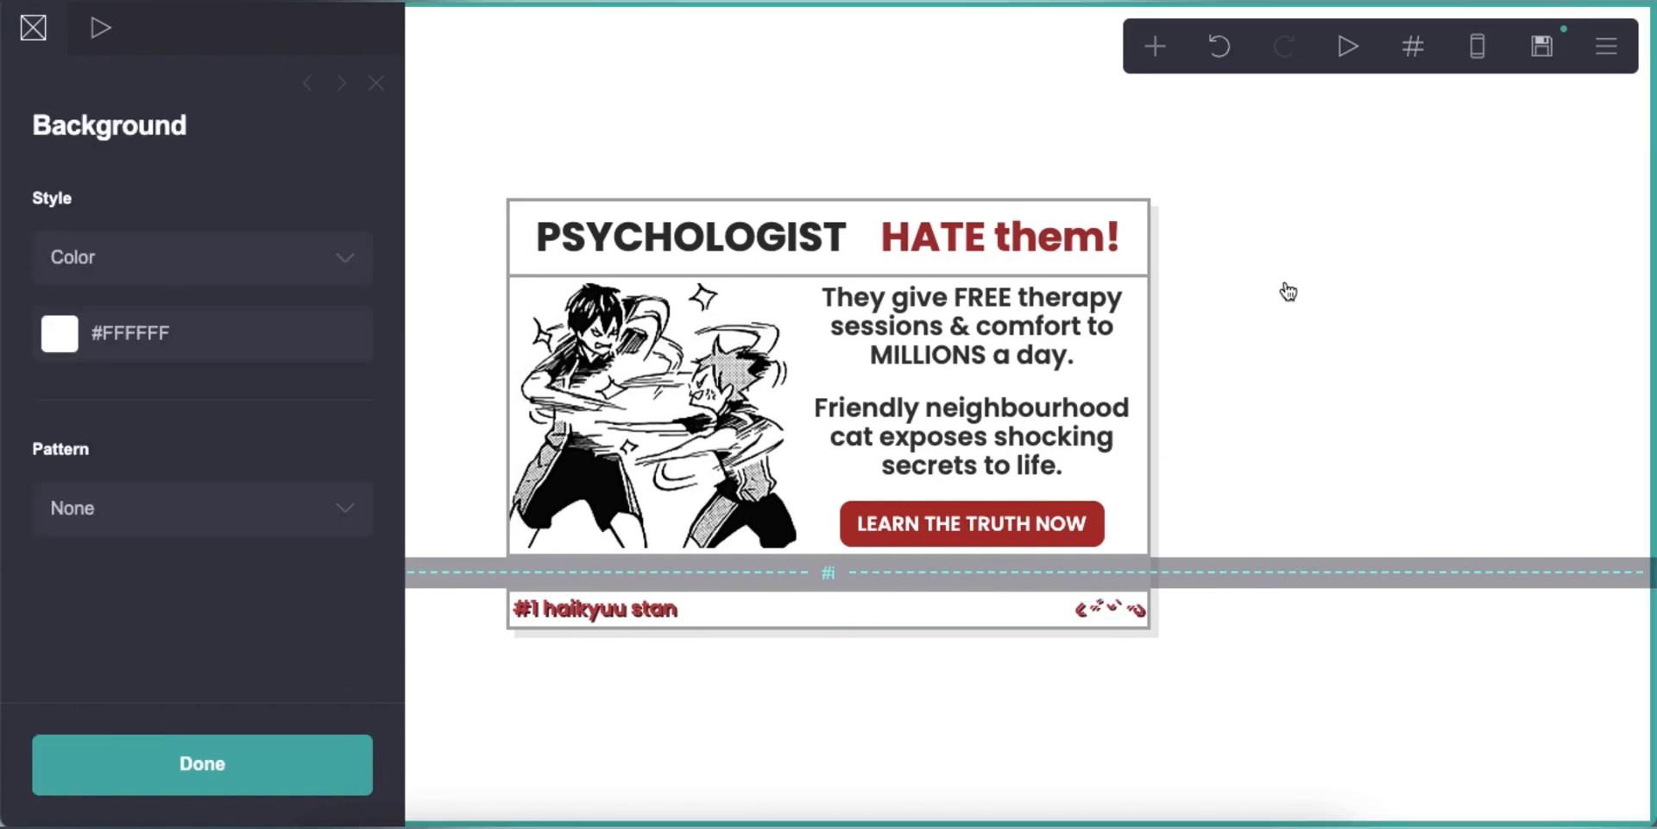
{"action": "left_click", "coordinate": [1485, 57]}
{"action": "left_click", "coordinate": [1485, 57]}
- Add a container below the footer row, set its type to Columns, and give it three columns
{"action": "left_click", "coordinate": [1155, 51]}
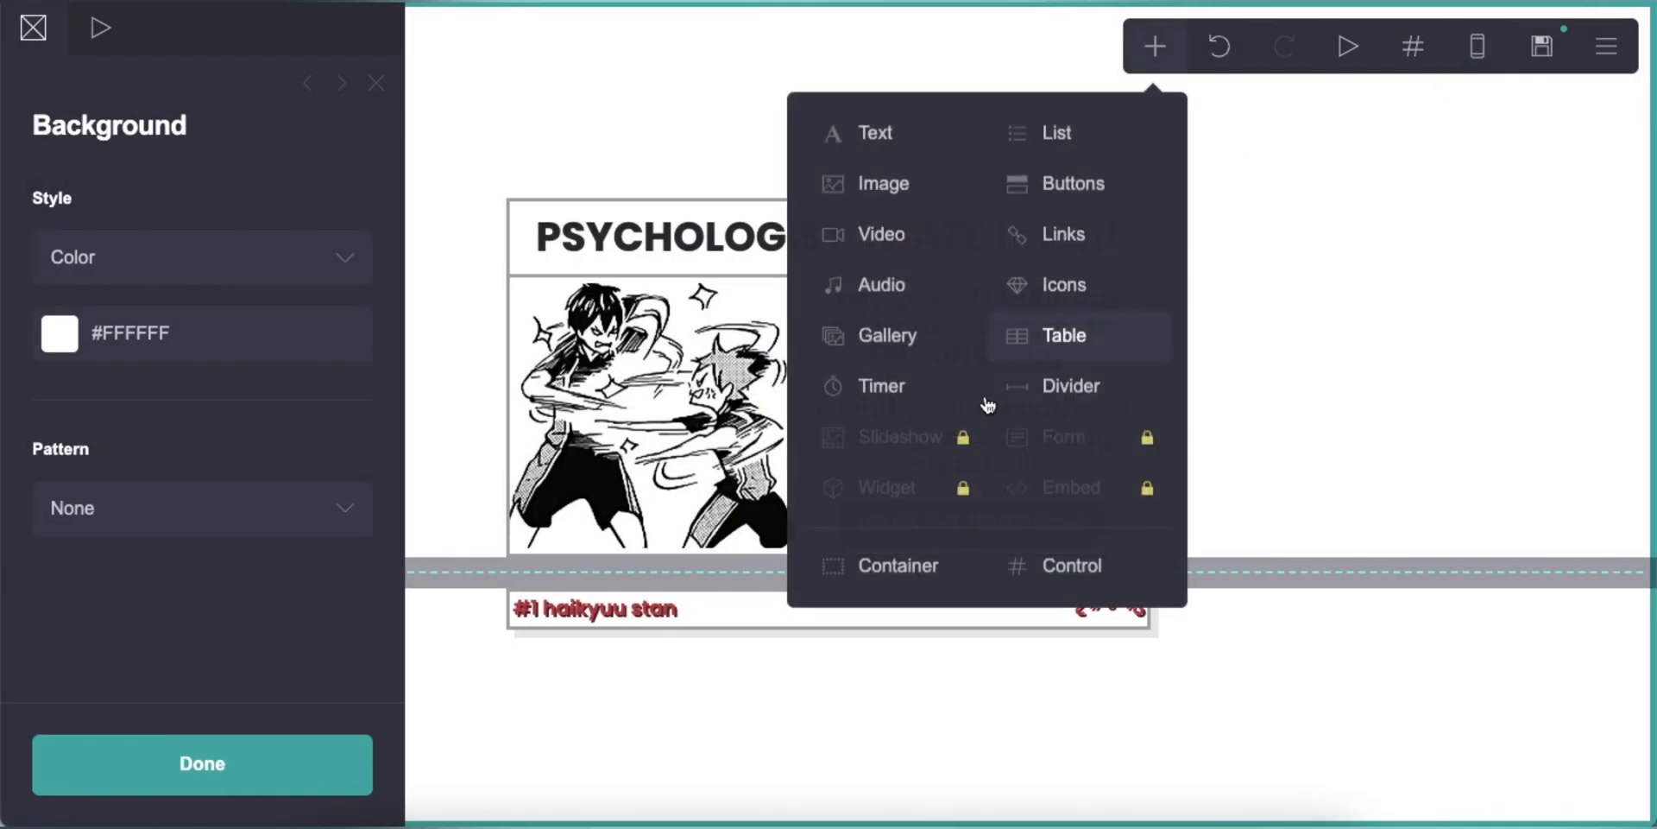
{"action": "left_click", "coordinate": [921, 559]}
{"action": "left_click", "coordinate": [33, 28]}
{"action": "left_click", "coordinate": [175, 256]}
{"action": "left_click", "coordinate": [189, 287]}
{"action": "left_click", "coordinate": [196, 581]}
{"action": "left_click", "coordinate": [219, 540]}
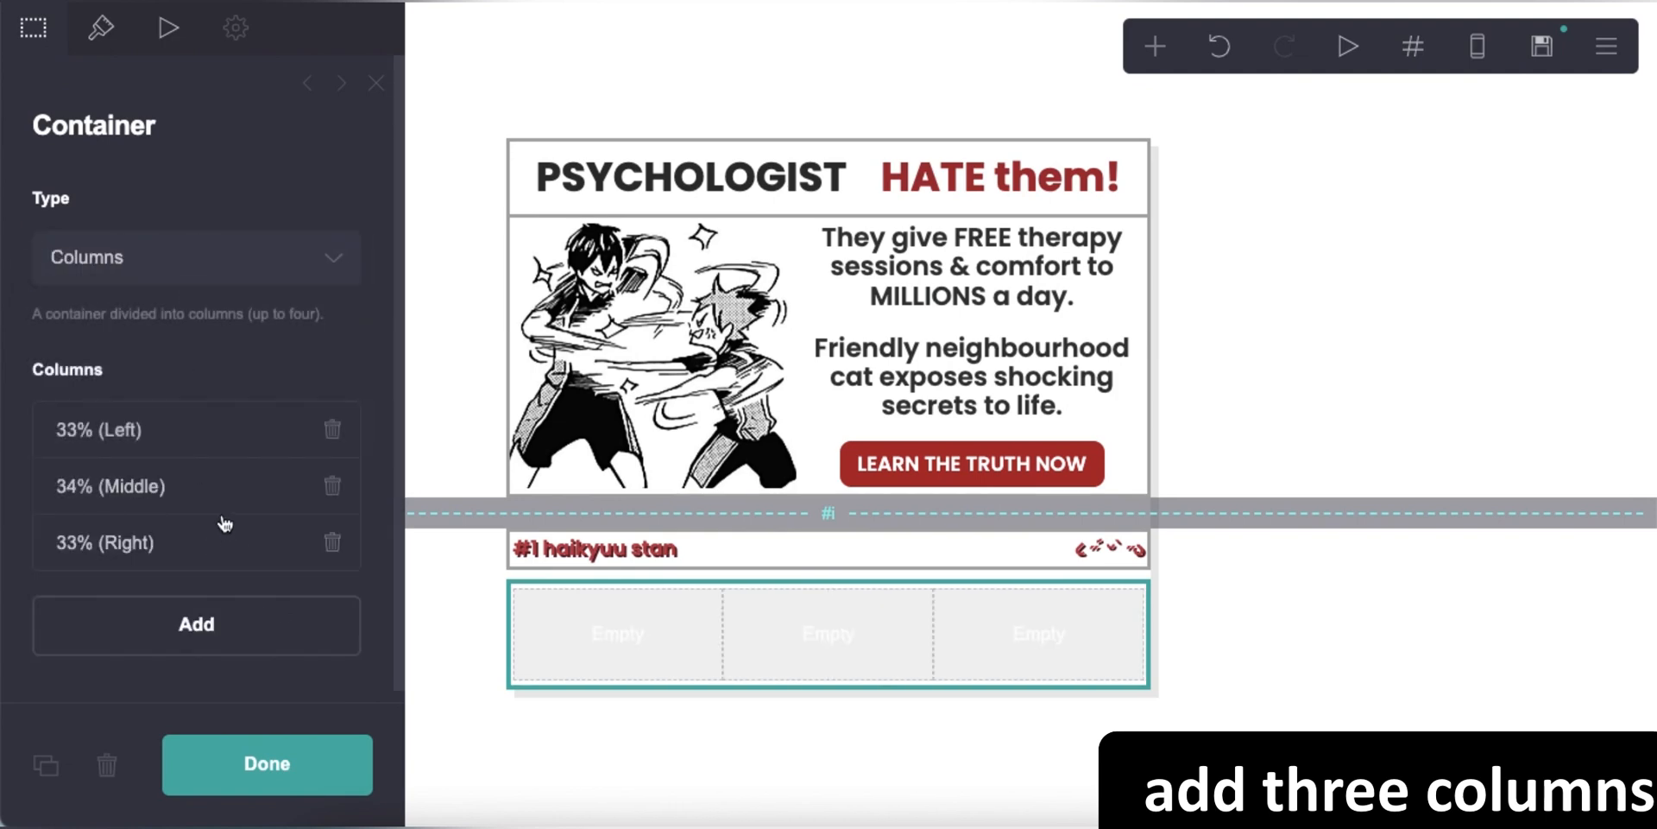
- Set the three-column container's padding to 0.125 and its gutters to 0.25
{"action": "left_click", "coordinate": [100, 28]}
{"action": "left_click", "coordinate": [171, 390]}
{"action": "type", "text": ".125"}
{"action": "key", "text": "Return"}
{"action": "type", "text": ".25"}
{"action": "key", "text": "Return"}
{"action": "left_click", "coordinate": [969, 746]}
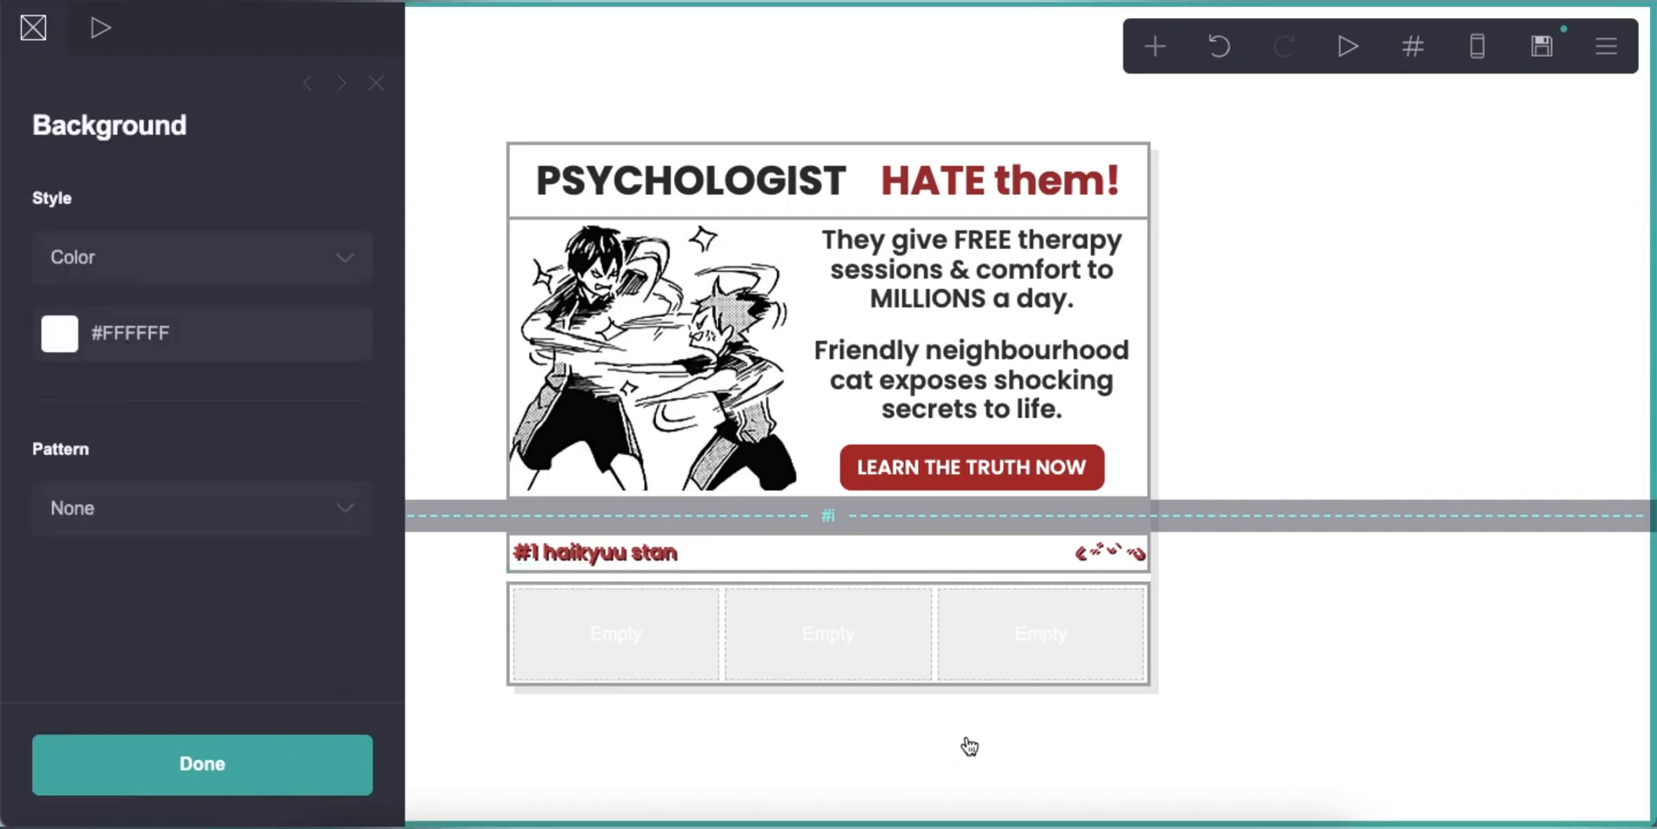
- Add an image element in the container's first column with its height set to Auto
{"action": "left_click", "coordinate": [1155, 46]}
{"action": "left_click_drag", "start_coordinate": [864, 179], "coordinate": [633, 495]}
{"action": "left_click_drag", "start_coordinate": [113, 404], "coordinate": [52, 405]}
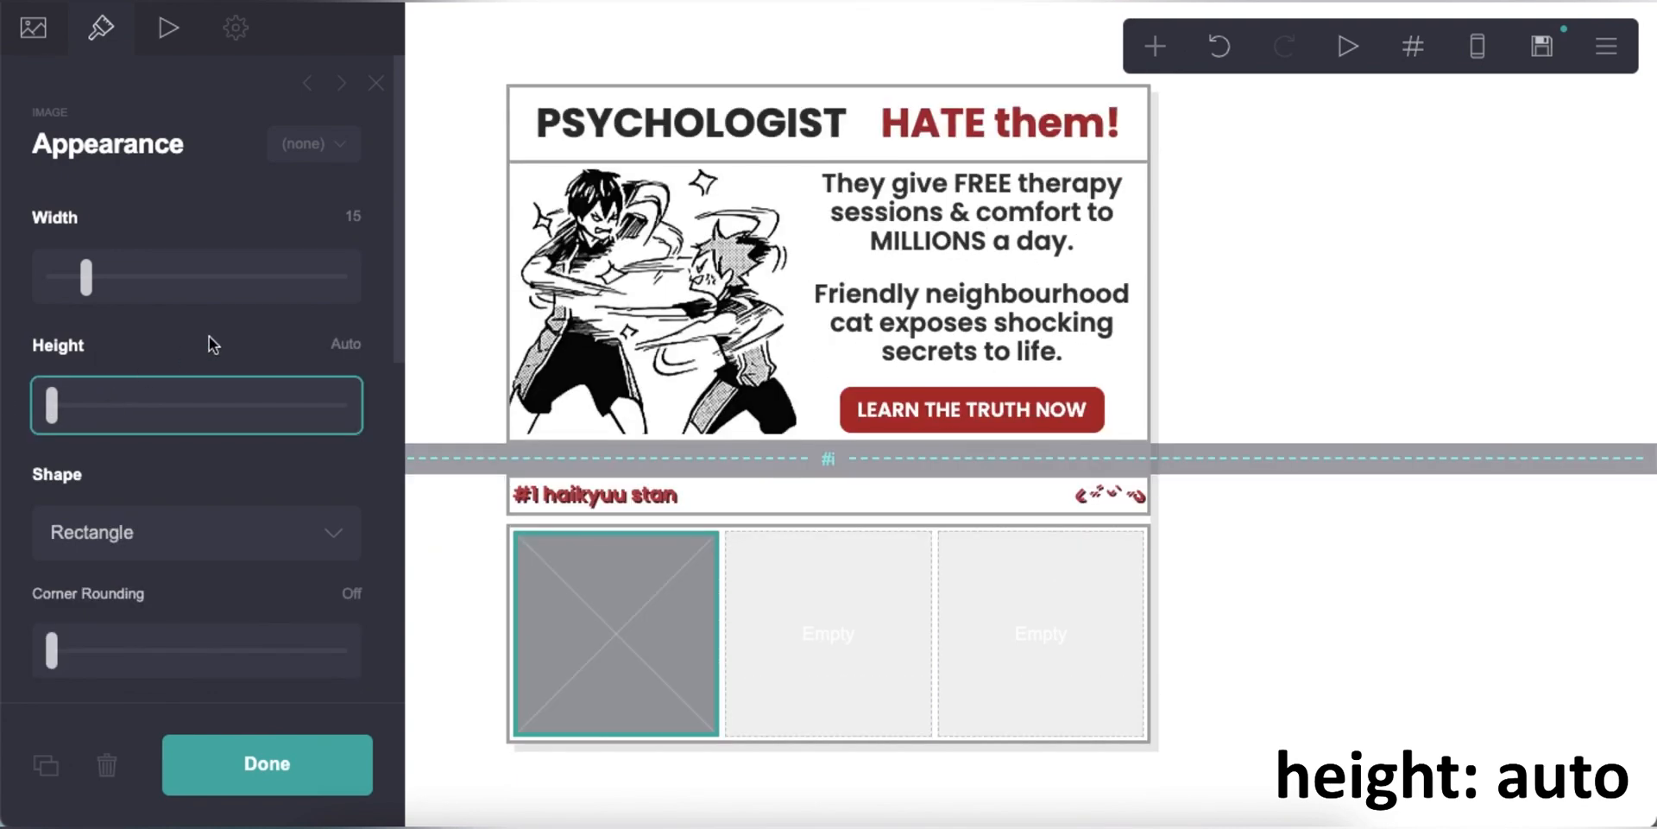
- Upload the manga barbecue picture to the first column's image, cropped to the two characters grilling at its left edge
{"action": "left_click", "coordinate": [33, 26]}
{"action": "left_click", "coordinate": [185, 293]}
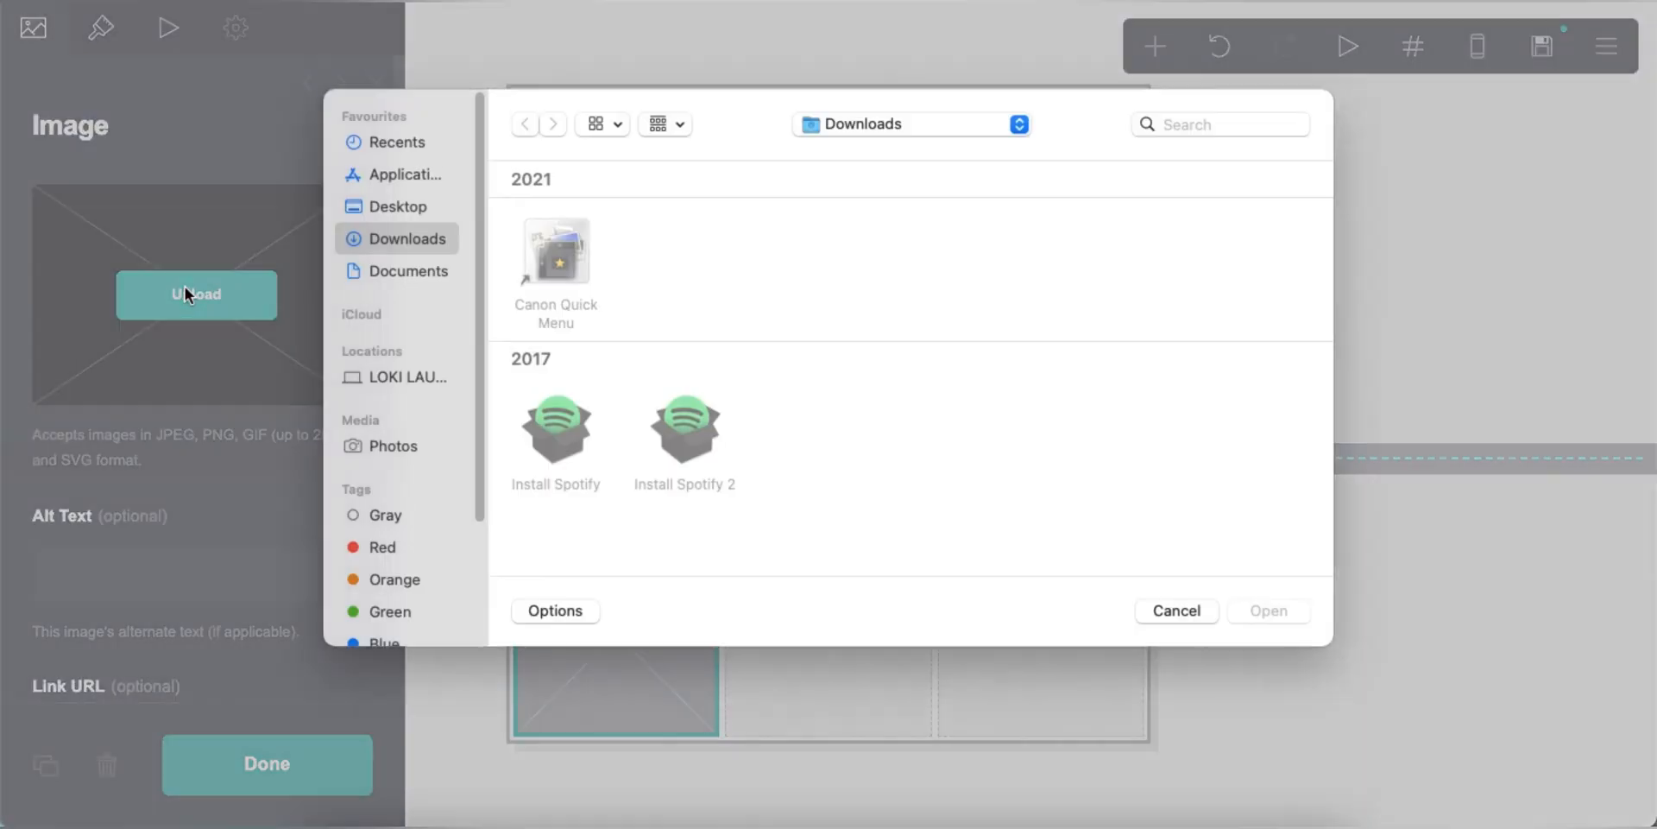
{"action": "double_click", "coordinate": [781, 263]}
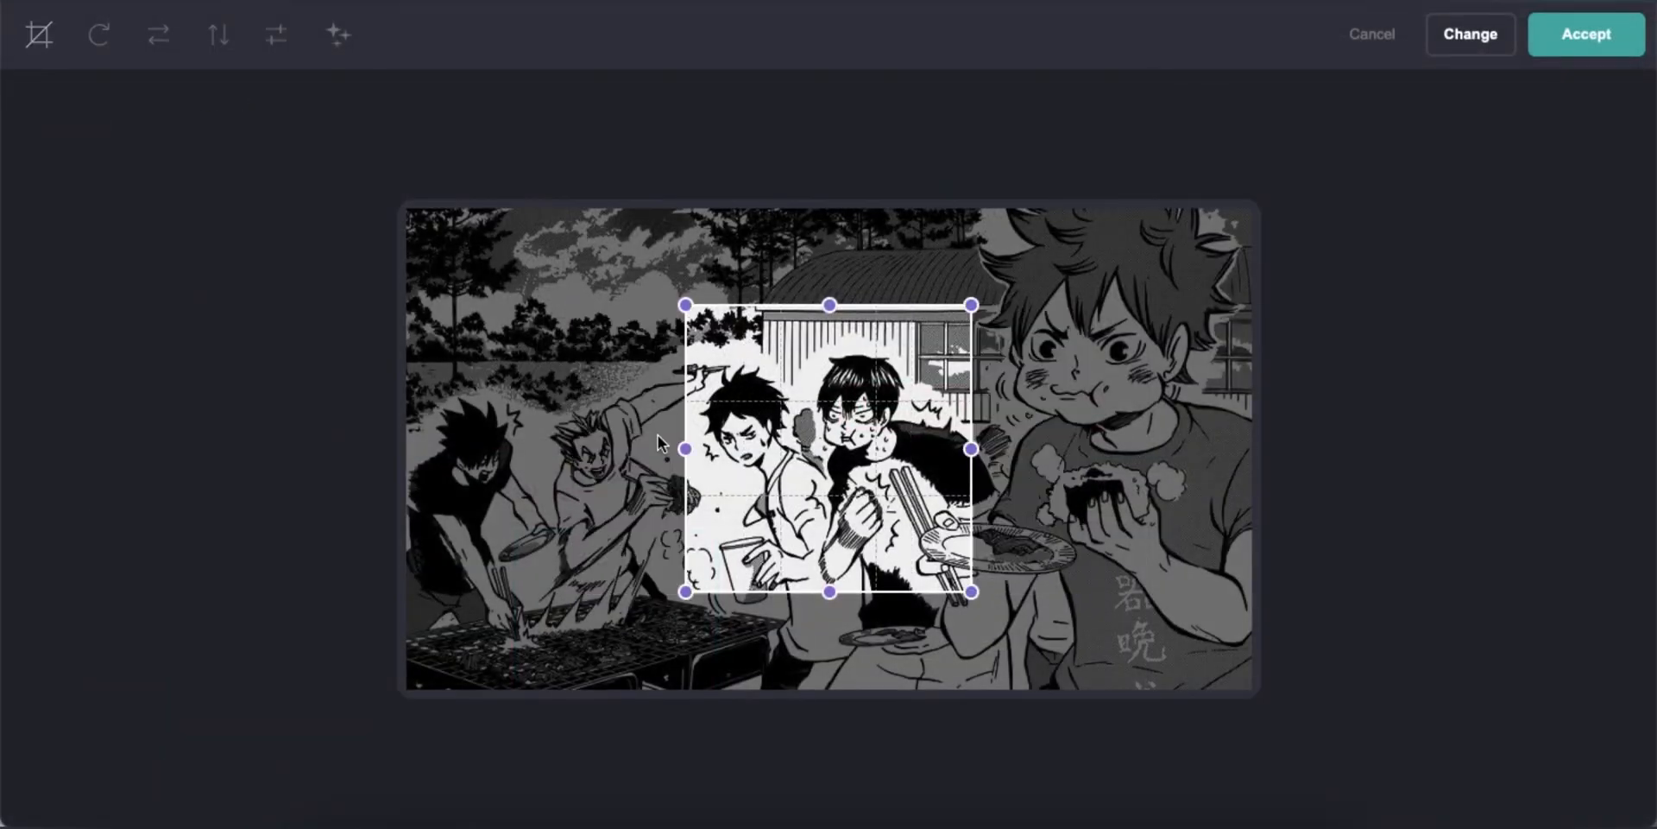
{"action": "left_click_drag", "start_coordinate": [819, 446], "coordinate": [540, 511]}
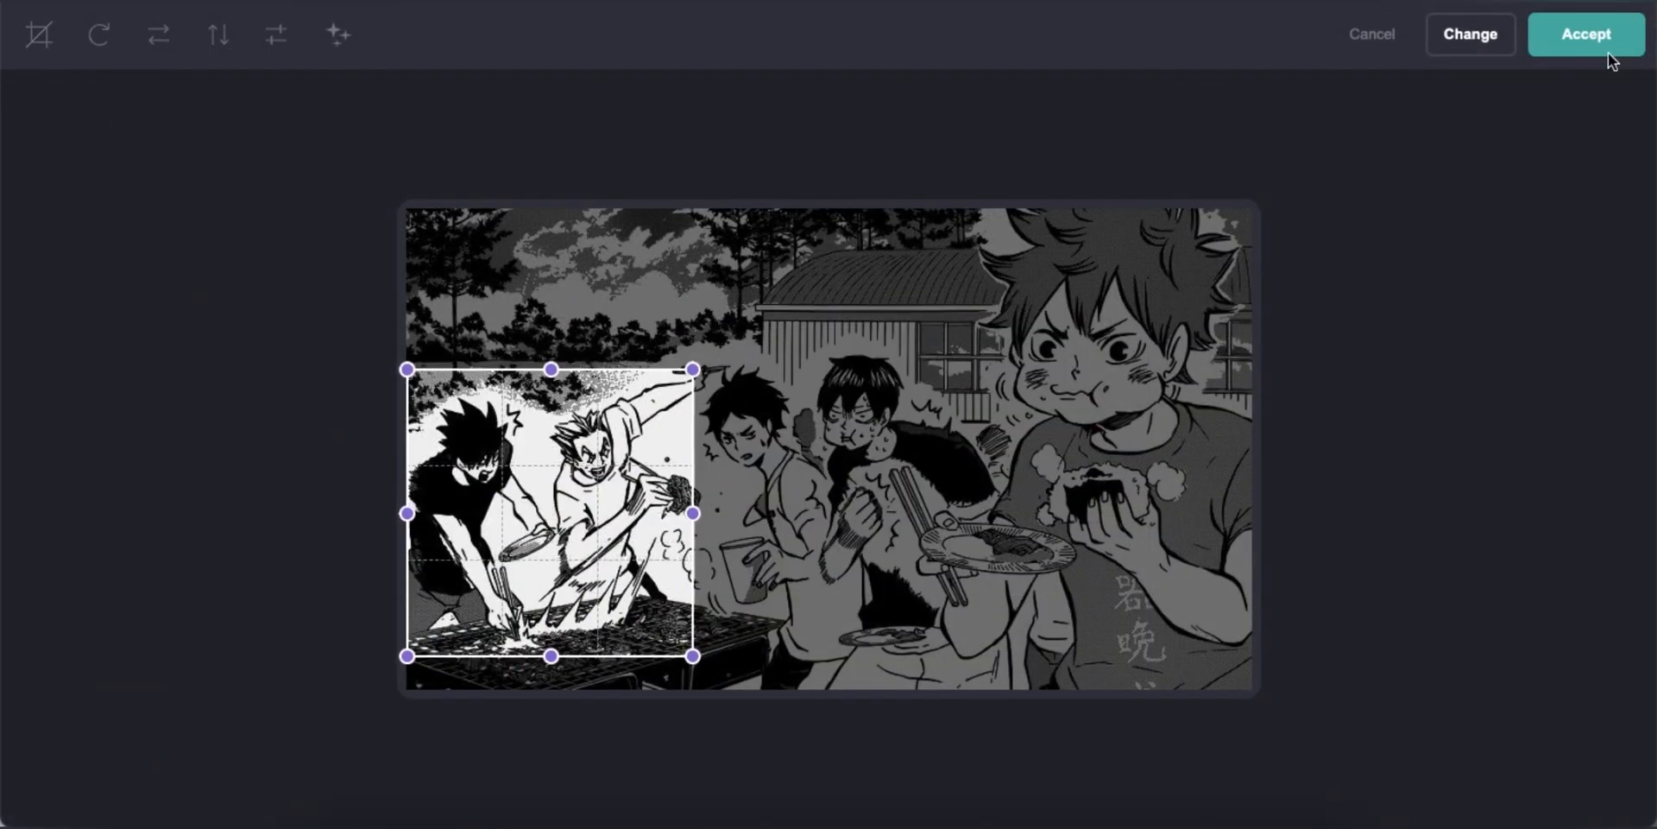
{"action": "left_click", "coordinate": [1589, 36]}
{"action": "left_click", "coordinate": [984, 573]}
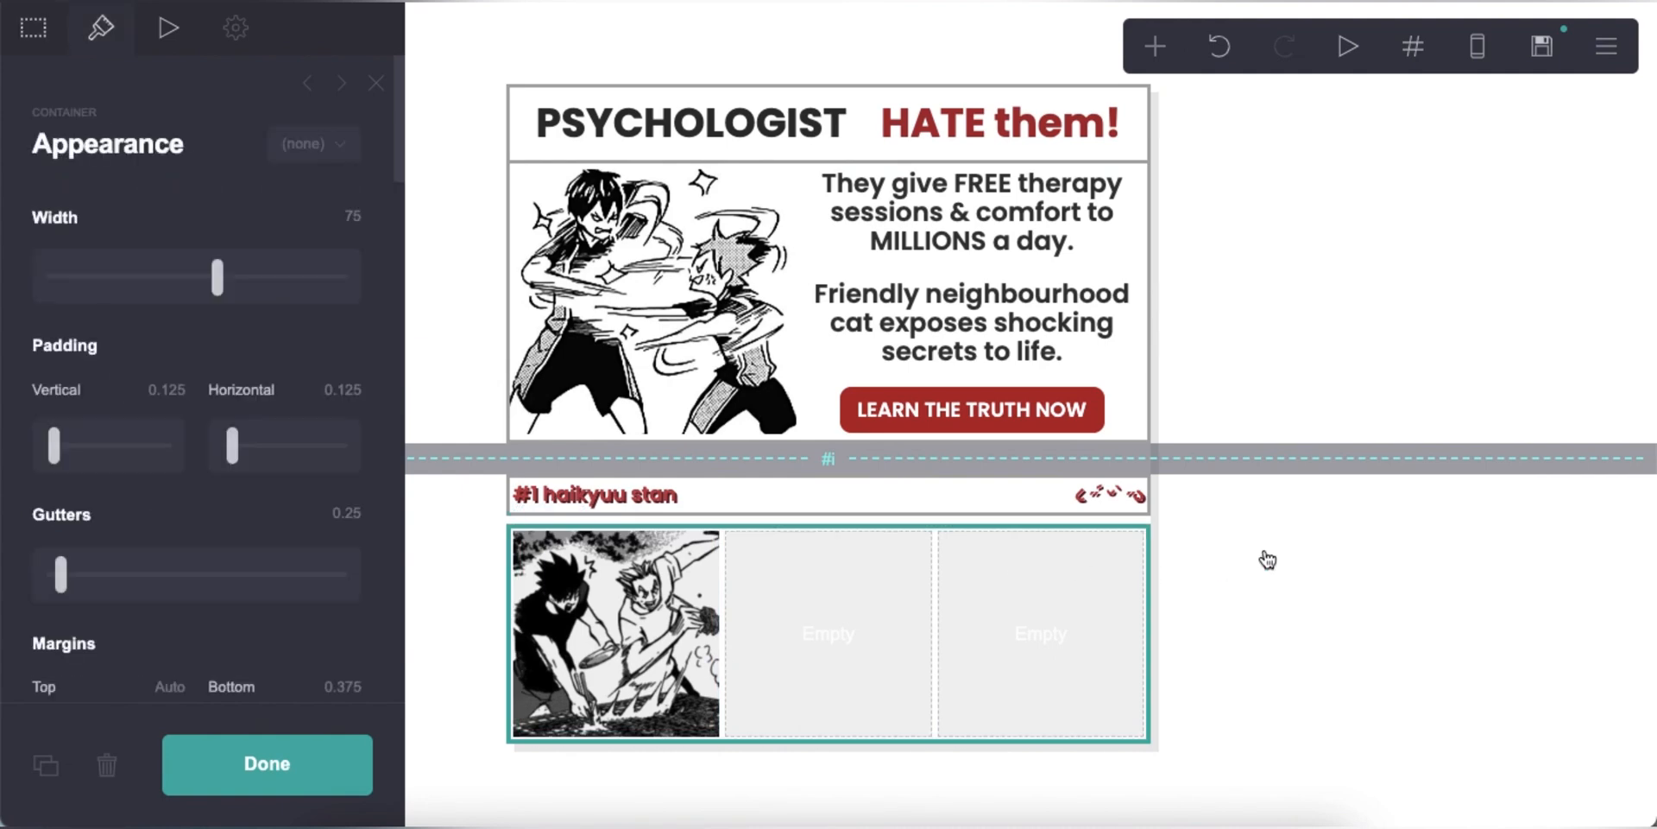
{"action": "left_click", "coordinate": [1266, 559]}
- Add a text element to the middle column of the container
{"action": "left_click", "coordinate": [1127, 46]}
{"action": "left_click", "coordinate": [880, 137]}
{"action": "left_click_drag", "start_coordinate": [788, 758], "coordinate": [822, 604]}
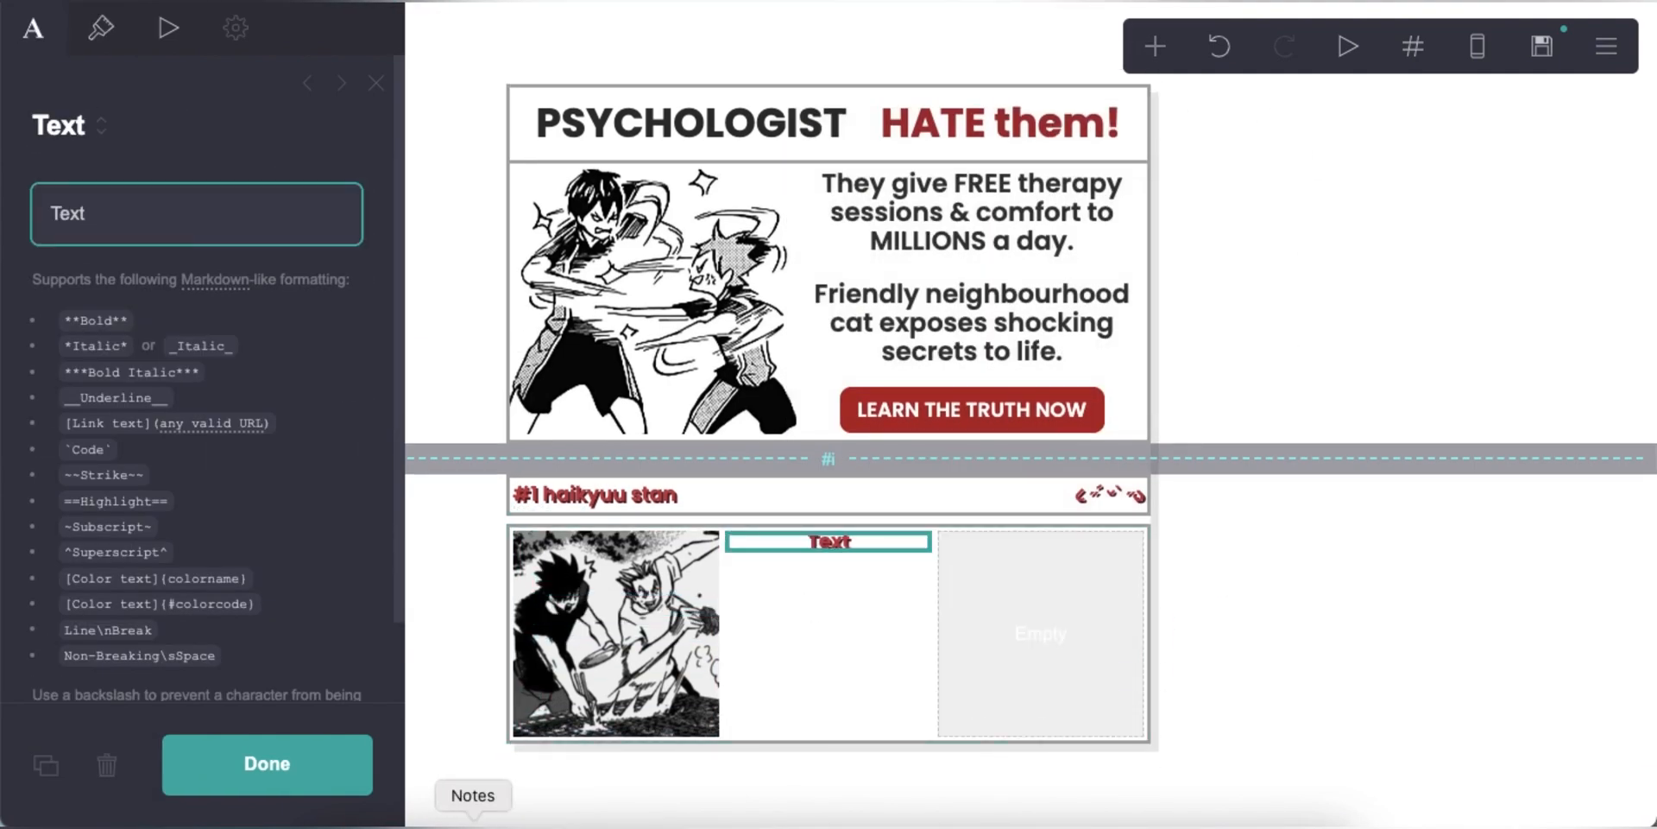
- Replace the middle column's placeholder text with "N==A==M==E== !" copied from the Notes document
{"action": "left_click", "coordinate": [470, 814]}
{"action": "left_click_drag", "start_coordinate": [383, 268], "coordinate": [236, 267]}
{"action": "right_click", "coordinate": [286, 267]}
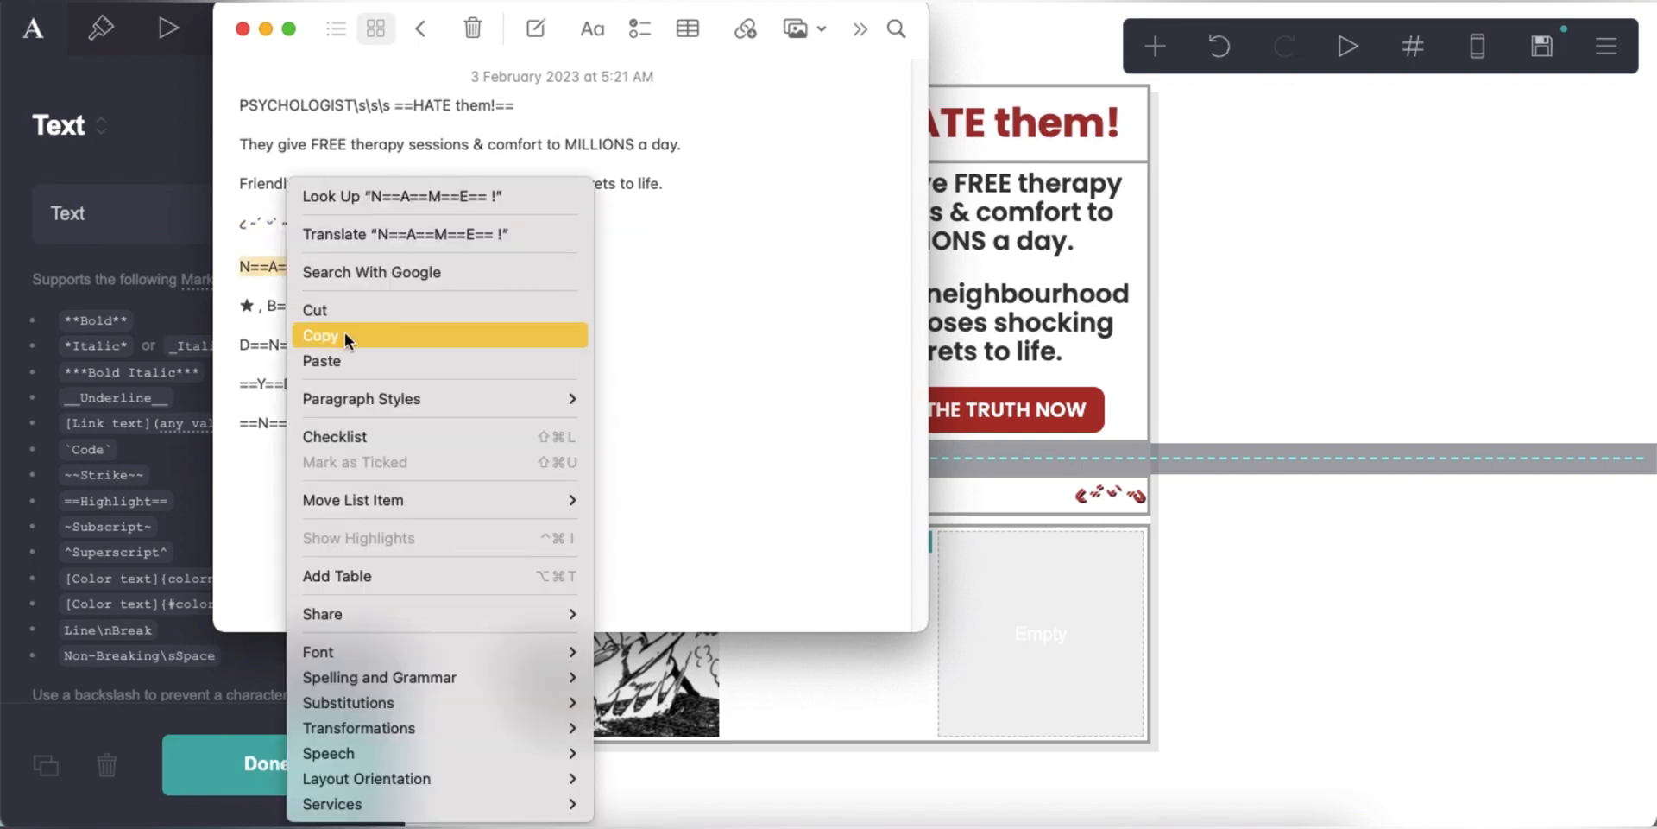
{"action": "left_click", "coordinate": [346, 336]}
{"action": "left_click", "coordinate": [159, 225]}
{"action": "left_click_drag", "start_coordinate": [159, 223], "coordinate": [47, 216]}
{"action": "right_click", "coordinate": [149, 214]}
{"action": "left_click", "coordinate": [254, 418]}
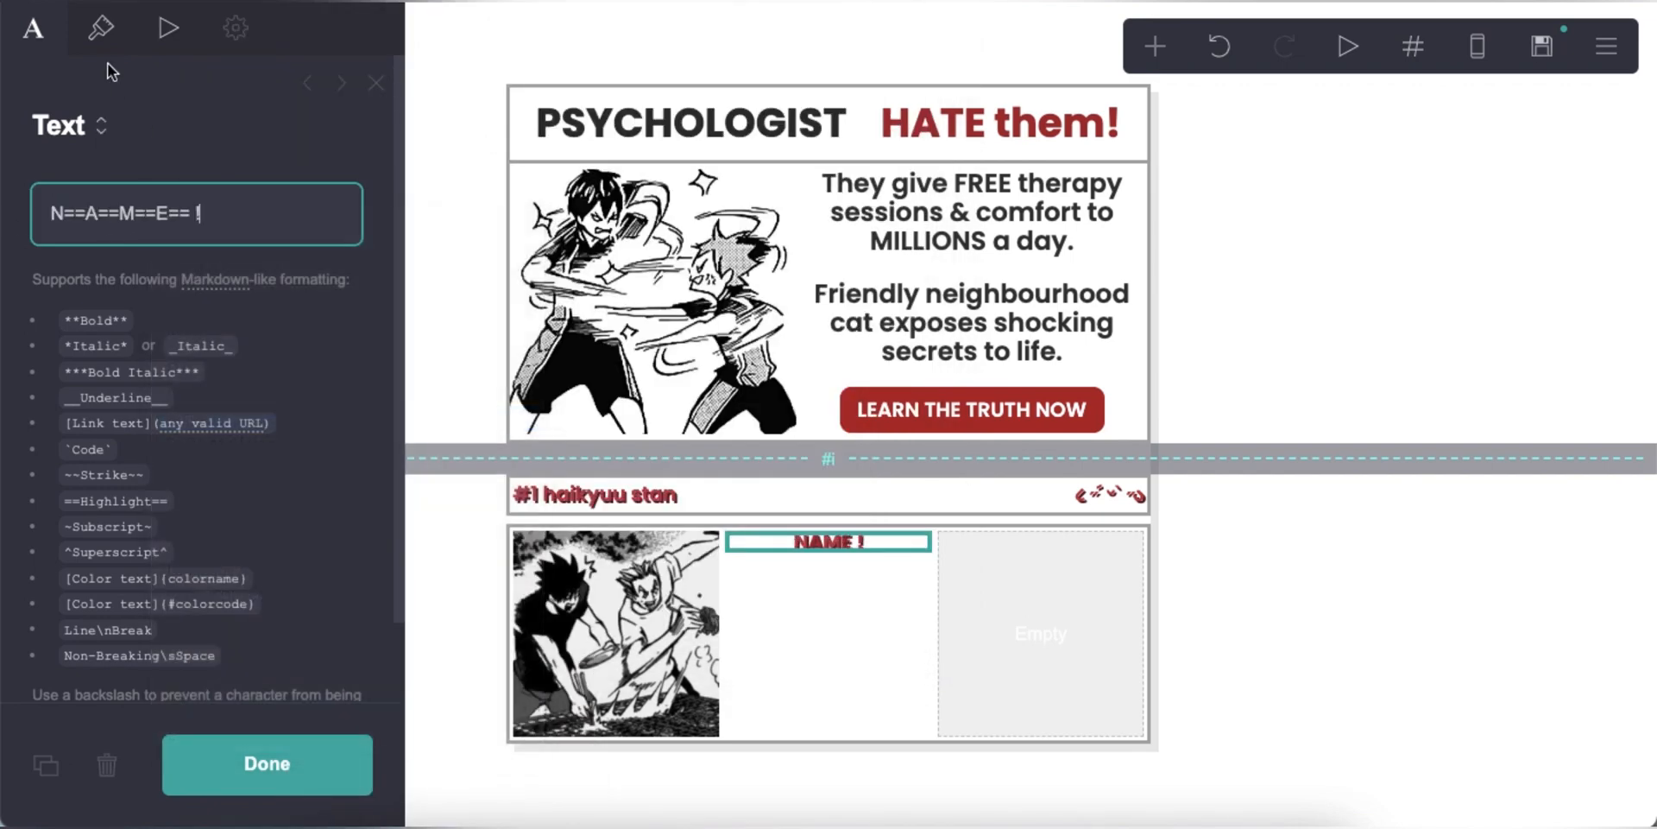
- Set the NAME heading's highlight color to #9E3D3E and its font size to 2.25
{"action": "left_click", "coordinate": [101, 29]}
{"action": "left_click", "coordinate": [171, 400]}
{"action": "double_click", "coordinate": [172, 400]}
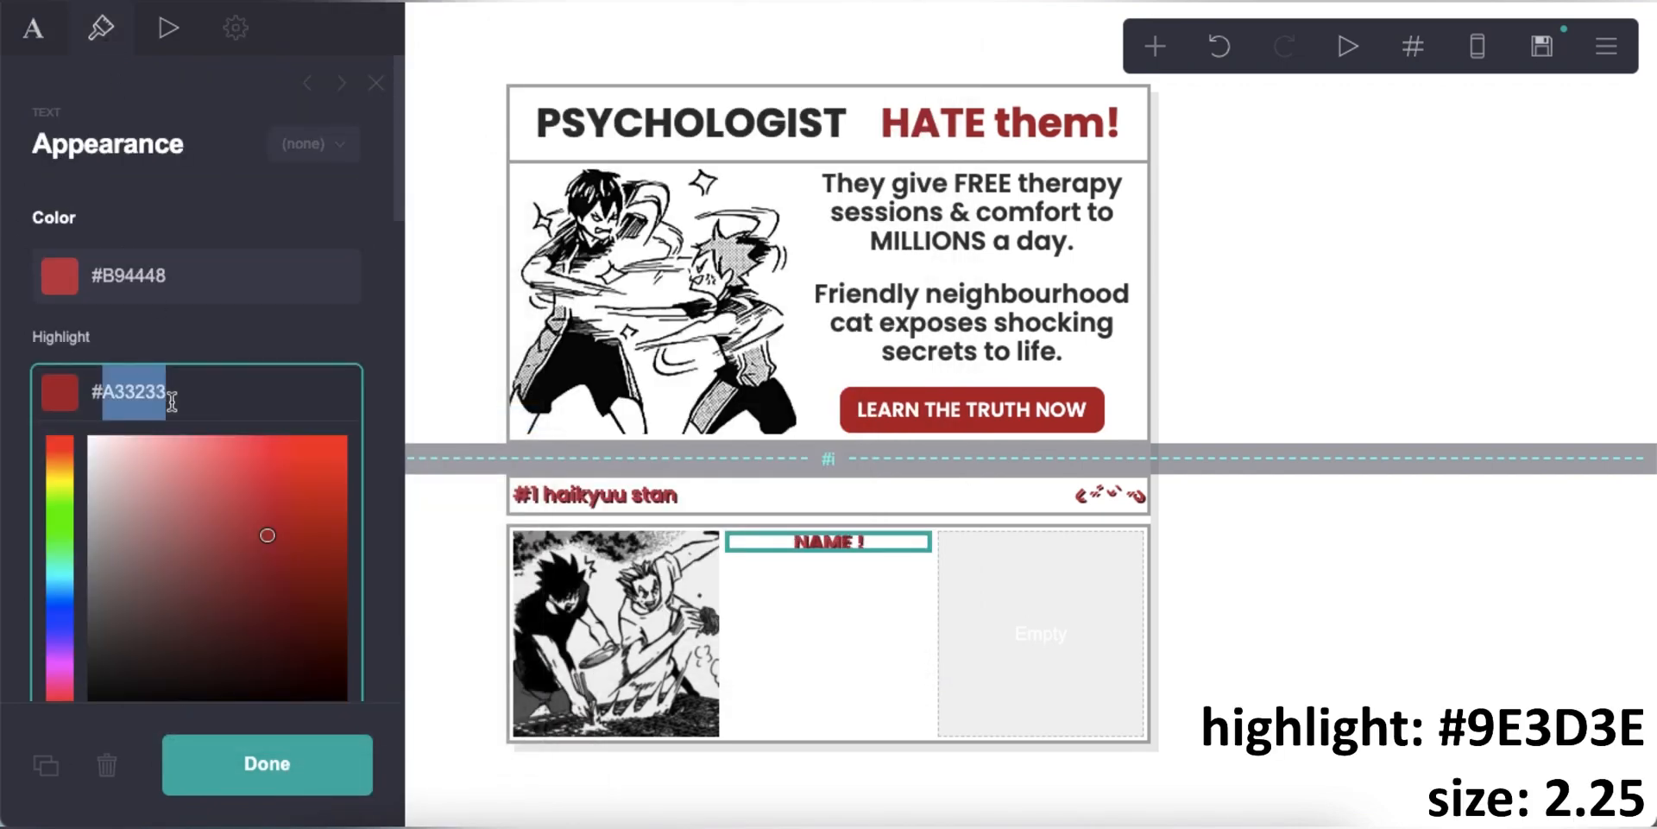
{"action": "type", "text": "9E3D3E"}
{"action": "key", "text": "Return"}
{"action": "scroll", "coordinate": [274, 549], "scroll_direction": "down", "scroll_amount": 1}
{"action": "left_click", "coordinate": [337, 564]}
{"action": "type", "text": "2.25"}
{"action": "key", "text": "Return"}
- Set the NAME heading's drop shadow distance to 0.375 and check the page in the mobile layout
{"action": "scroll", "coordinate": [215, 531], "scroll_direction": "down", "scroll_amount": 5}
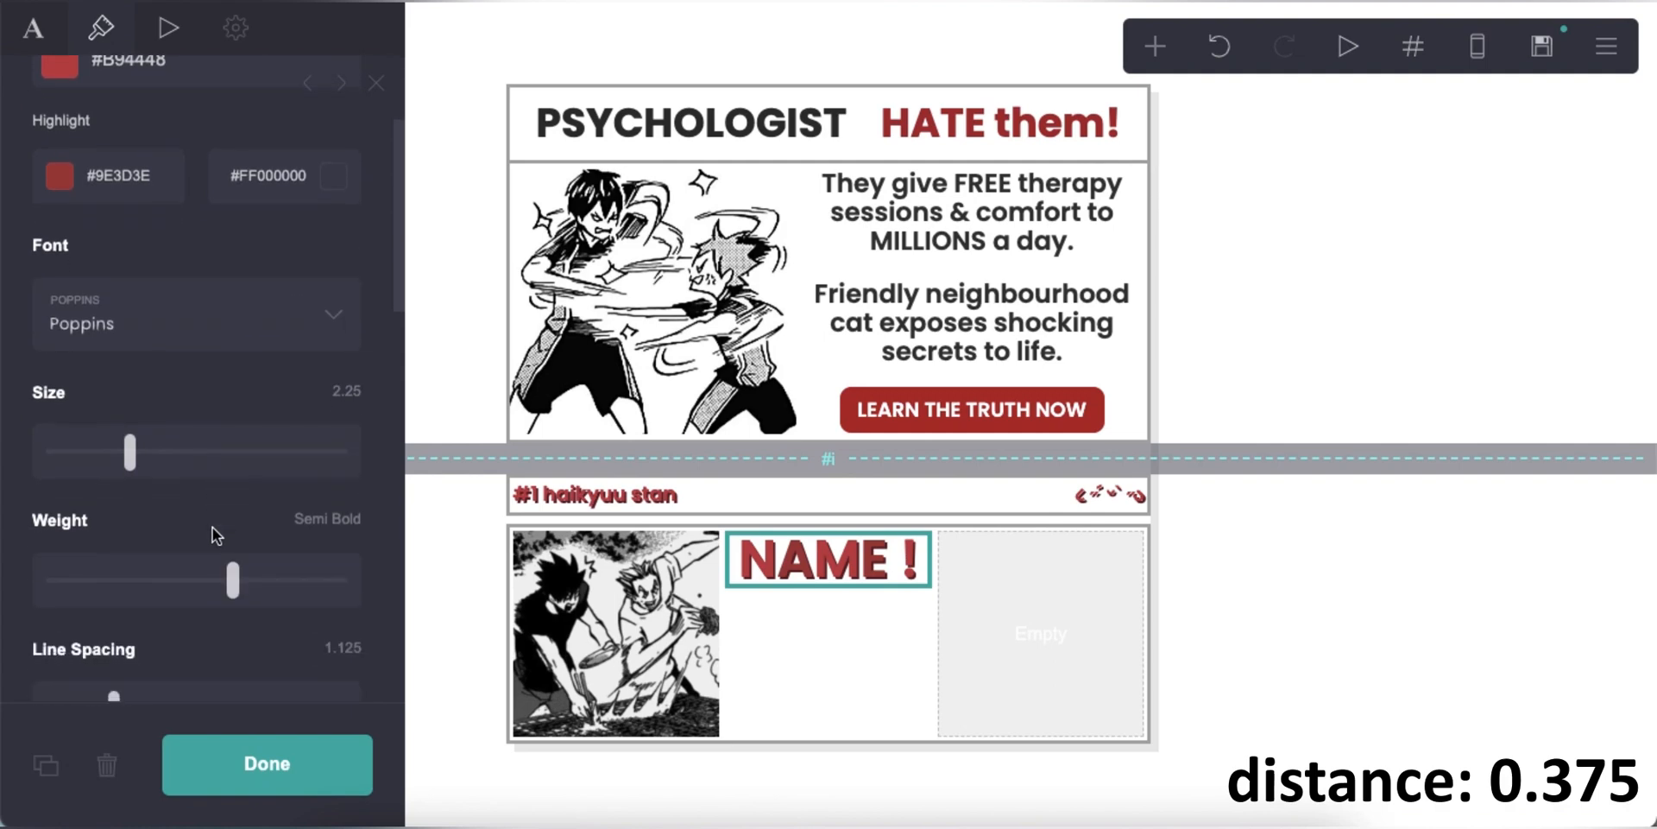
{"action": "scroll", "coordinate": [216, 538], "scroll_direction": "down", "scroll_amount": 10}
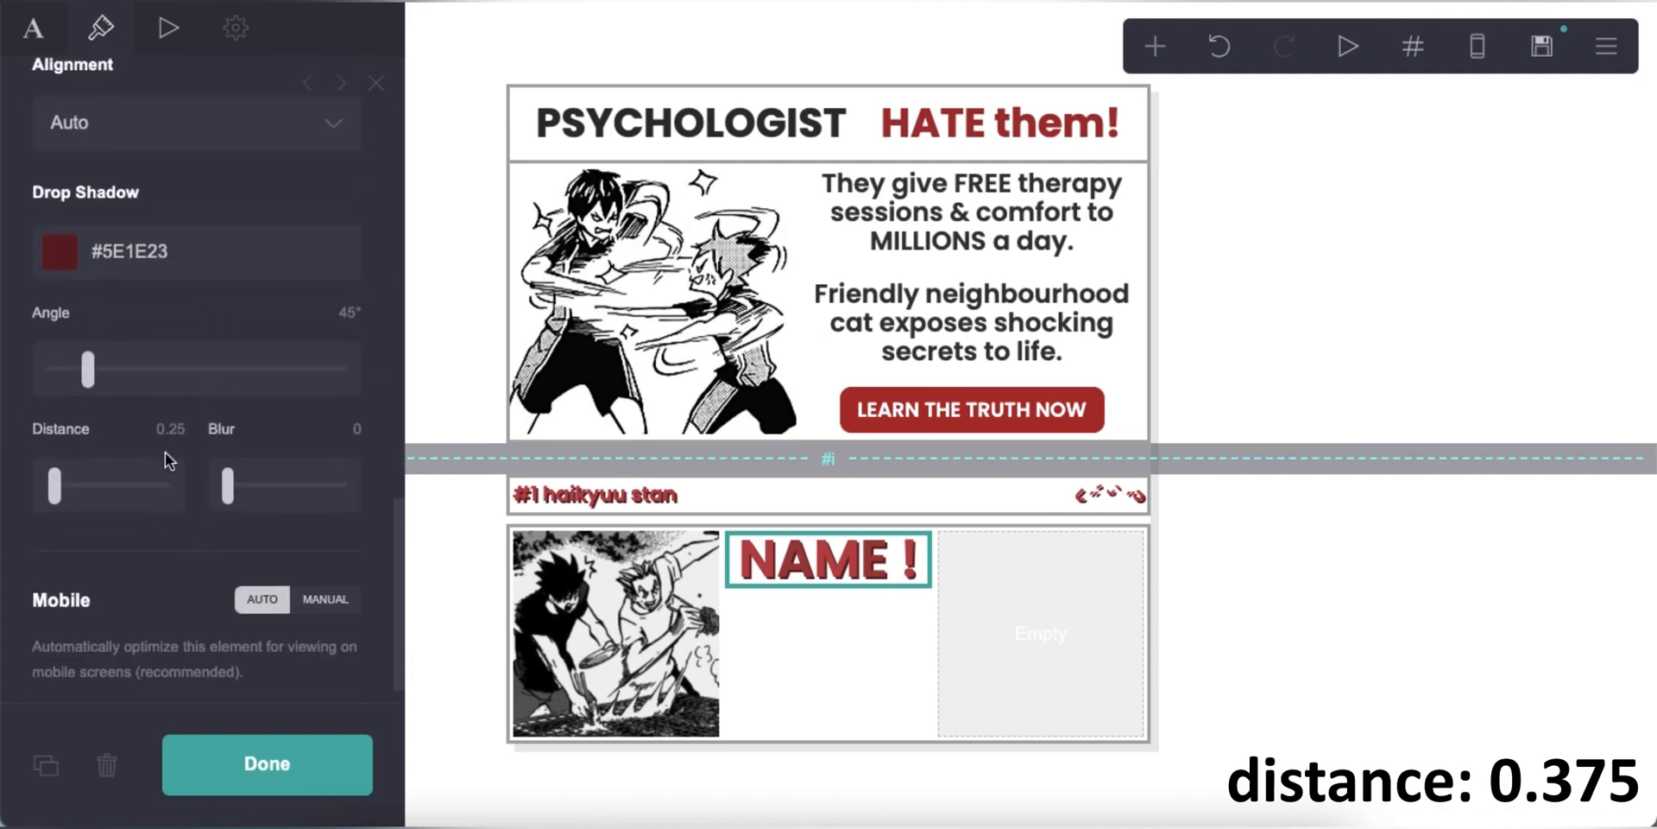
{"action": "type", "text": "0.375"}
{"action": "scroll", "coordinate": [181, 426], "scroll_direction": "down", "scroll_amount": 1}
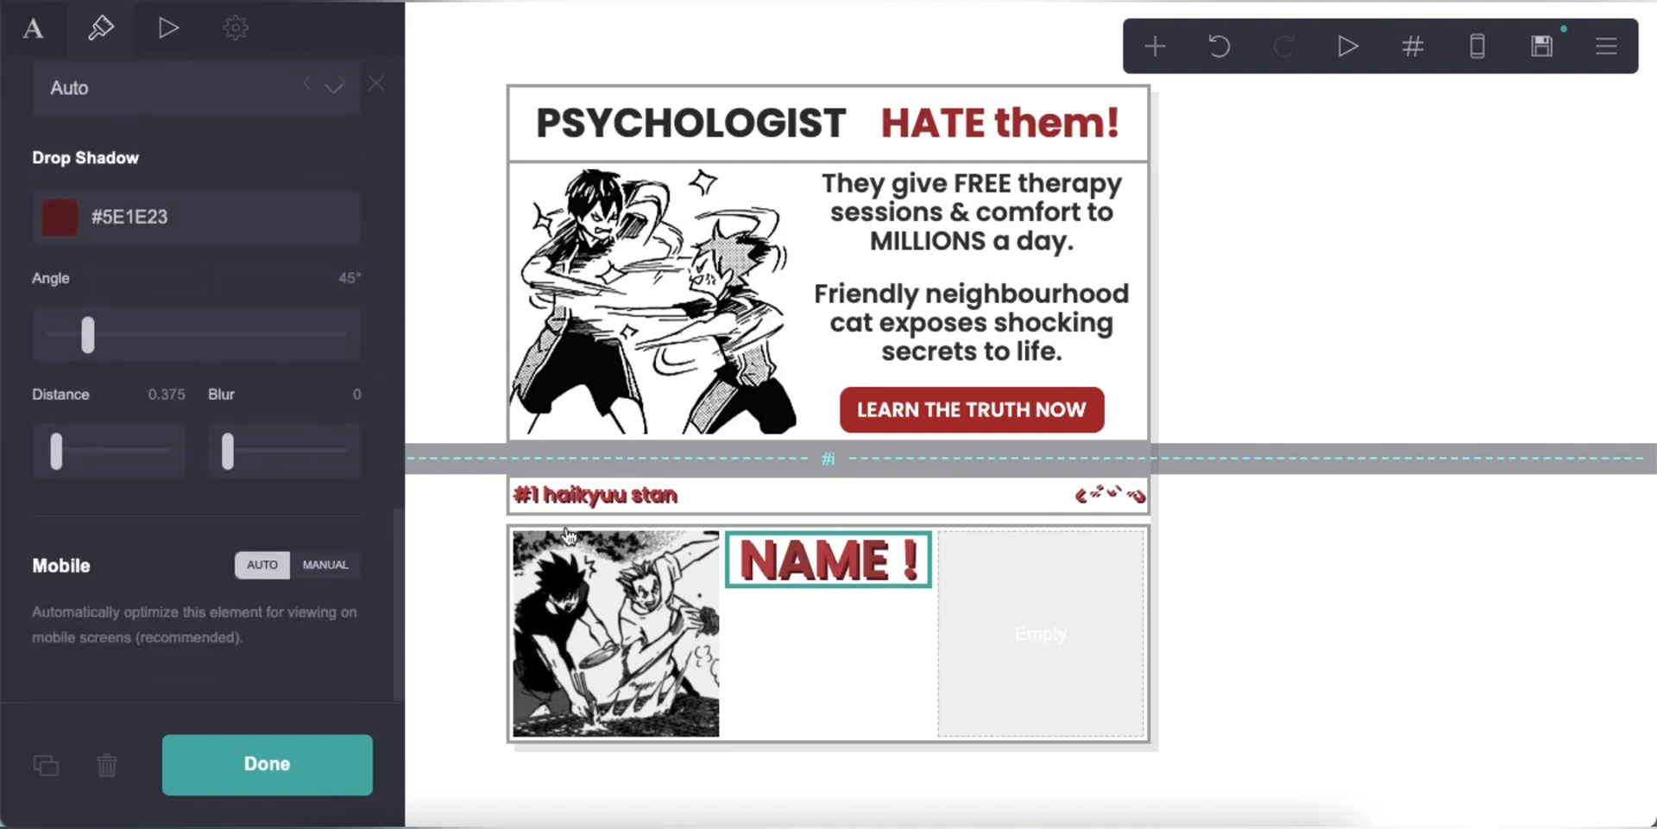
{"action": "left_click", "coordinate": [1470, 609]}
{"action": "left_click", "coordinate": [1475, 47]}
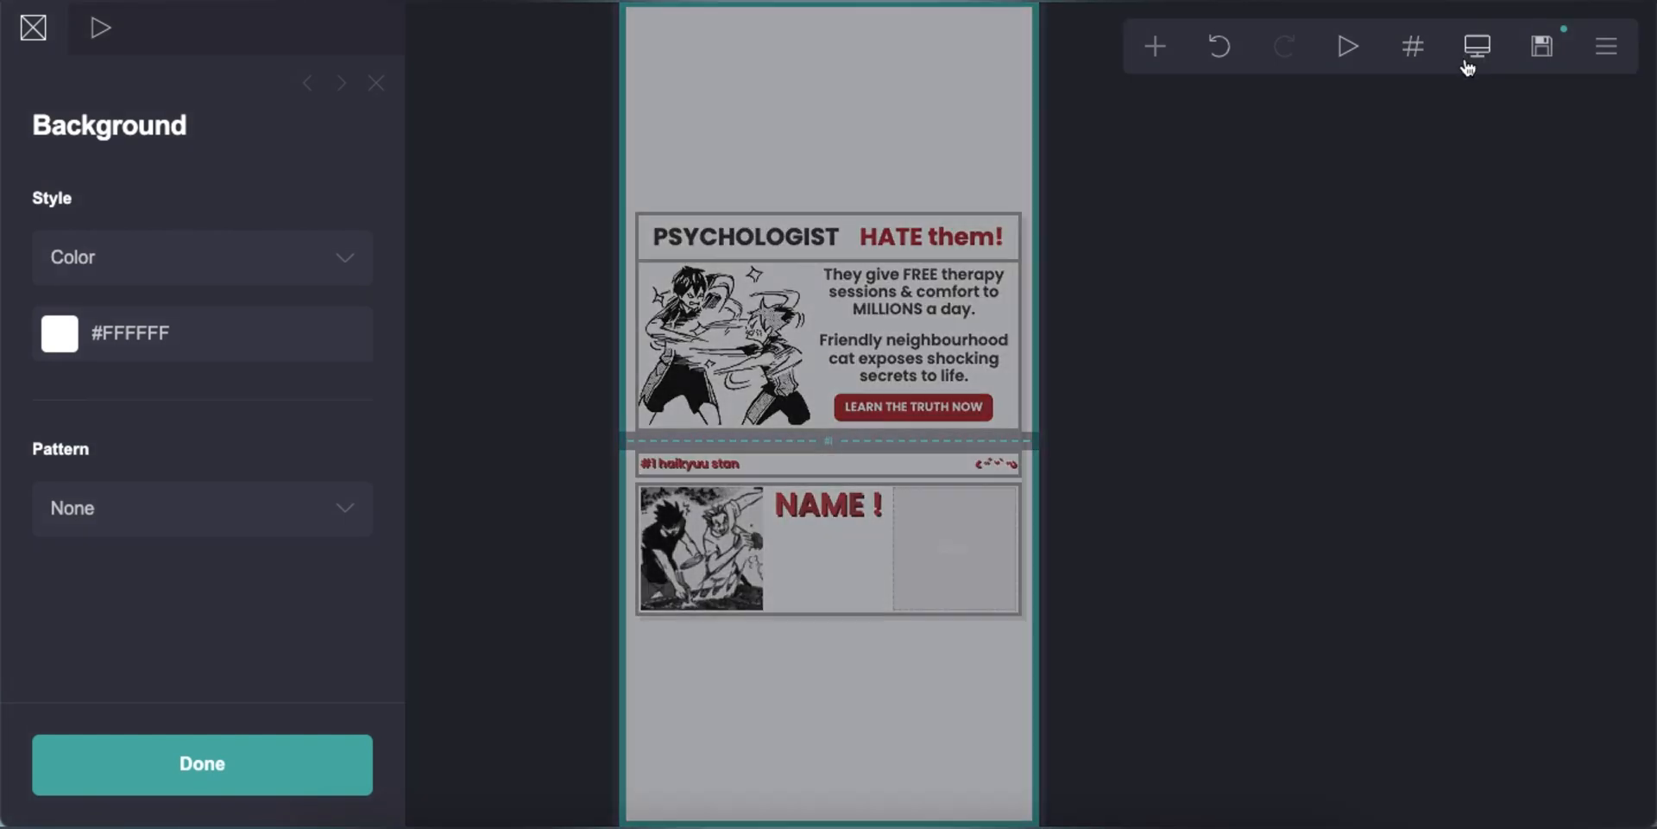
{"action": "left_click", "coordinate": [1475, 48]}
- Add another text element directly beneath the NAME heading in the middle column
{"action": "left_click", "coordinate": [1162, 64]}
{"action": "left_click", "coordinate": [902, 148]}
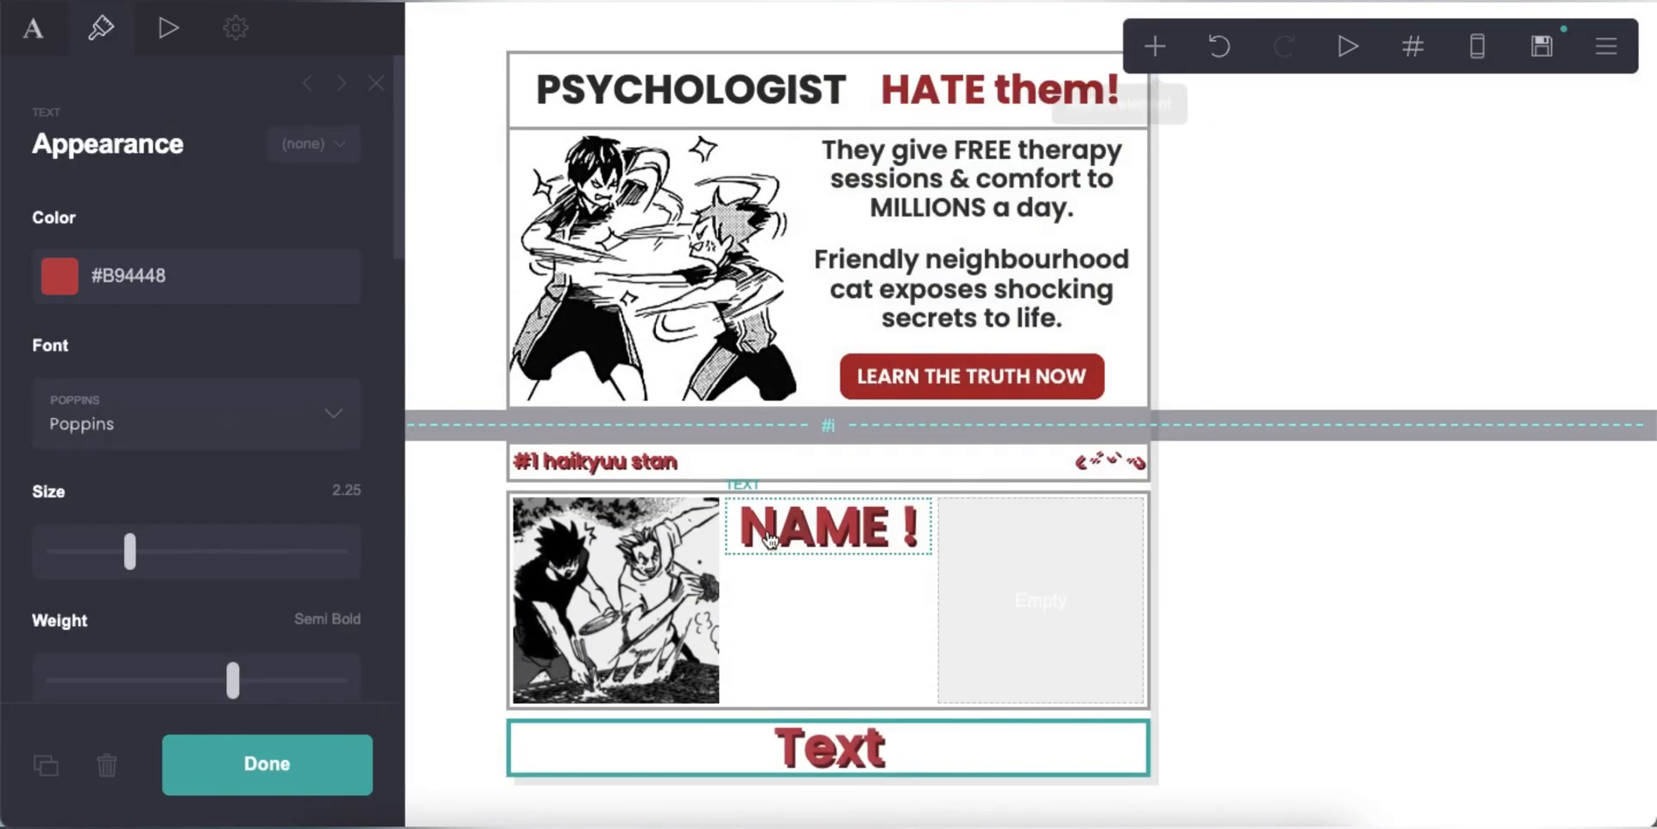
{"action": "left_click_drag", "start_coordinate": [784, 751], "coordinate": [790, 557]}
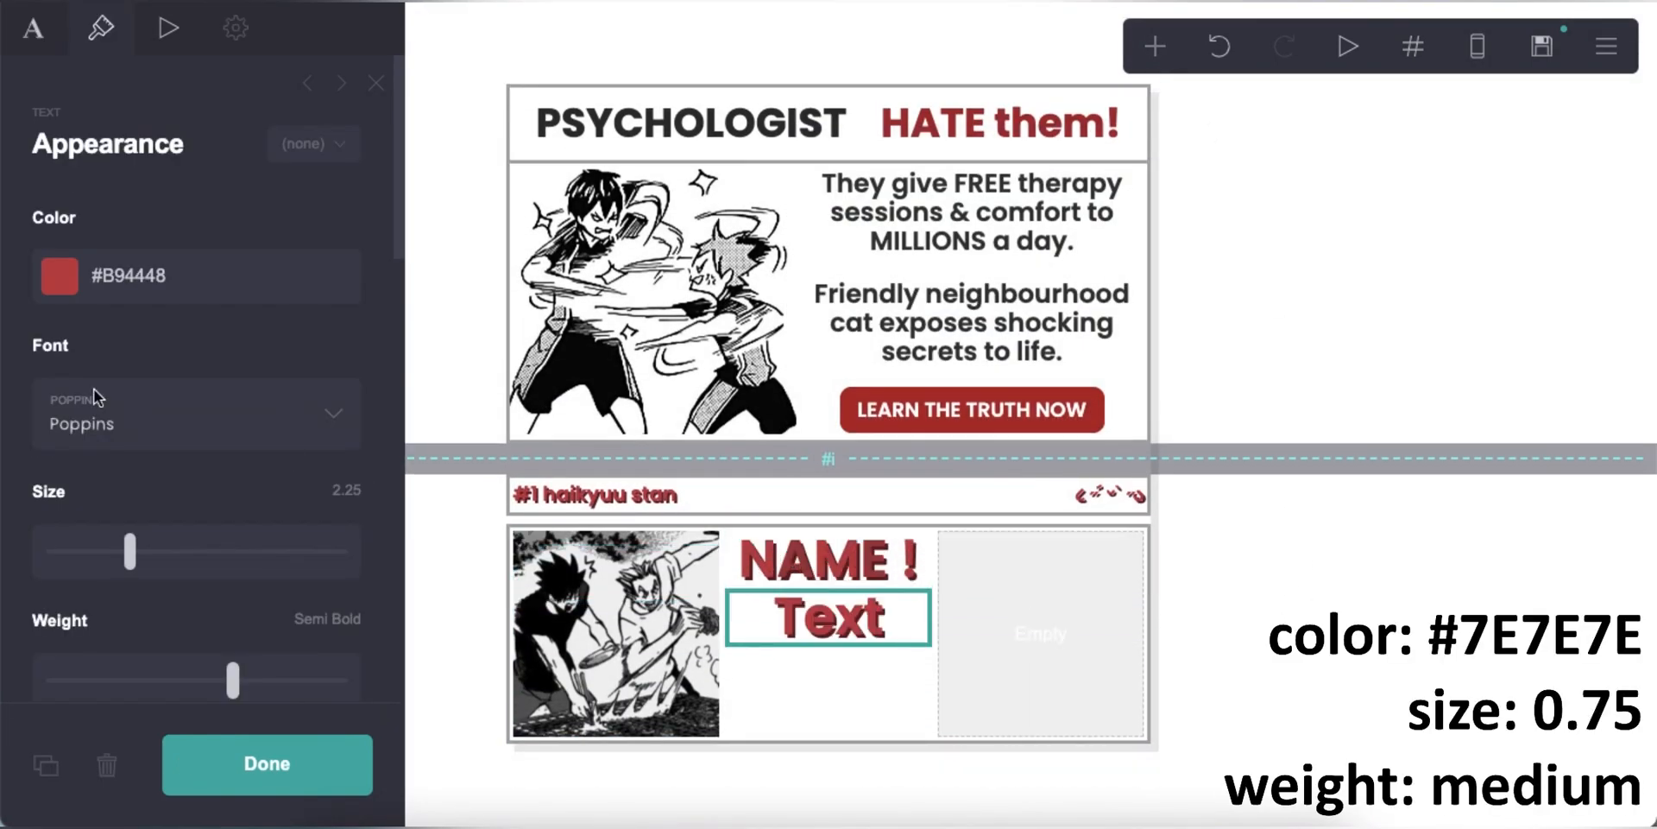
- Format the new text with color #7E7E7E, size 0.75 and Medium weight
{"action": "left_click", "coordinate": [178, 269]}
{"action": "type", "text": "#7E7E7"}
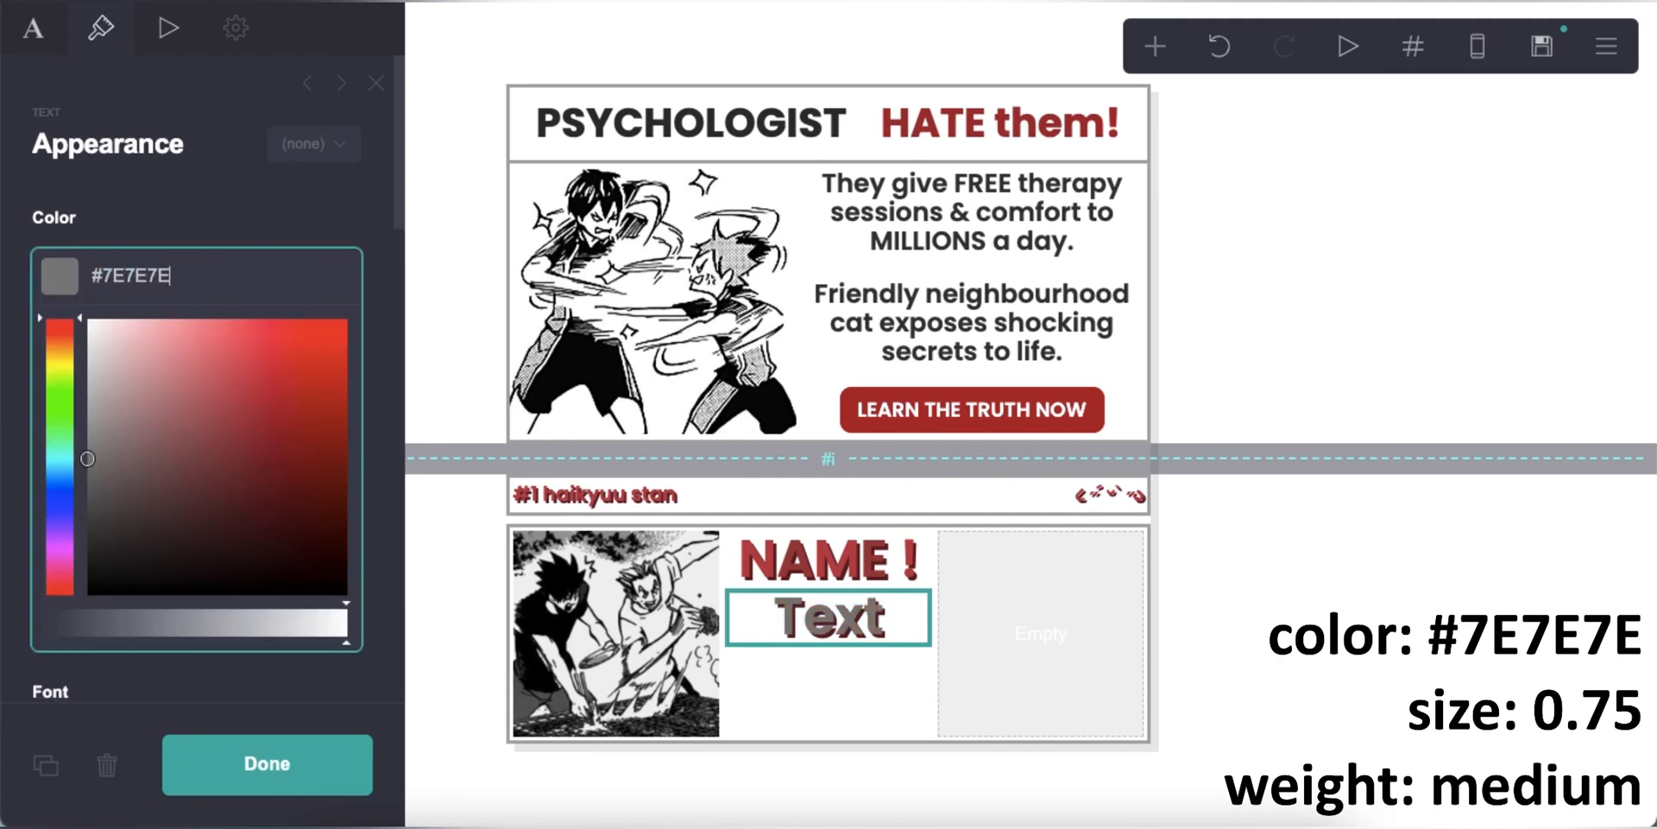
{"action": "type", "text": "E"}
{"action": "key", "text": "Return"}
{"action": "scroll", "coordinate": [183, 335], "scroll_direction": "down", "scroll_amount": 2}
{"action": "left_click", "coordinate": [349, 320]}
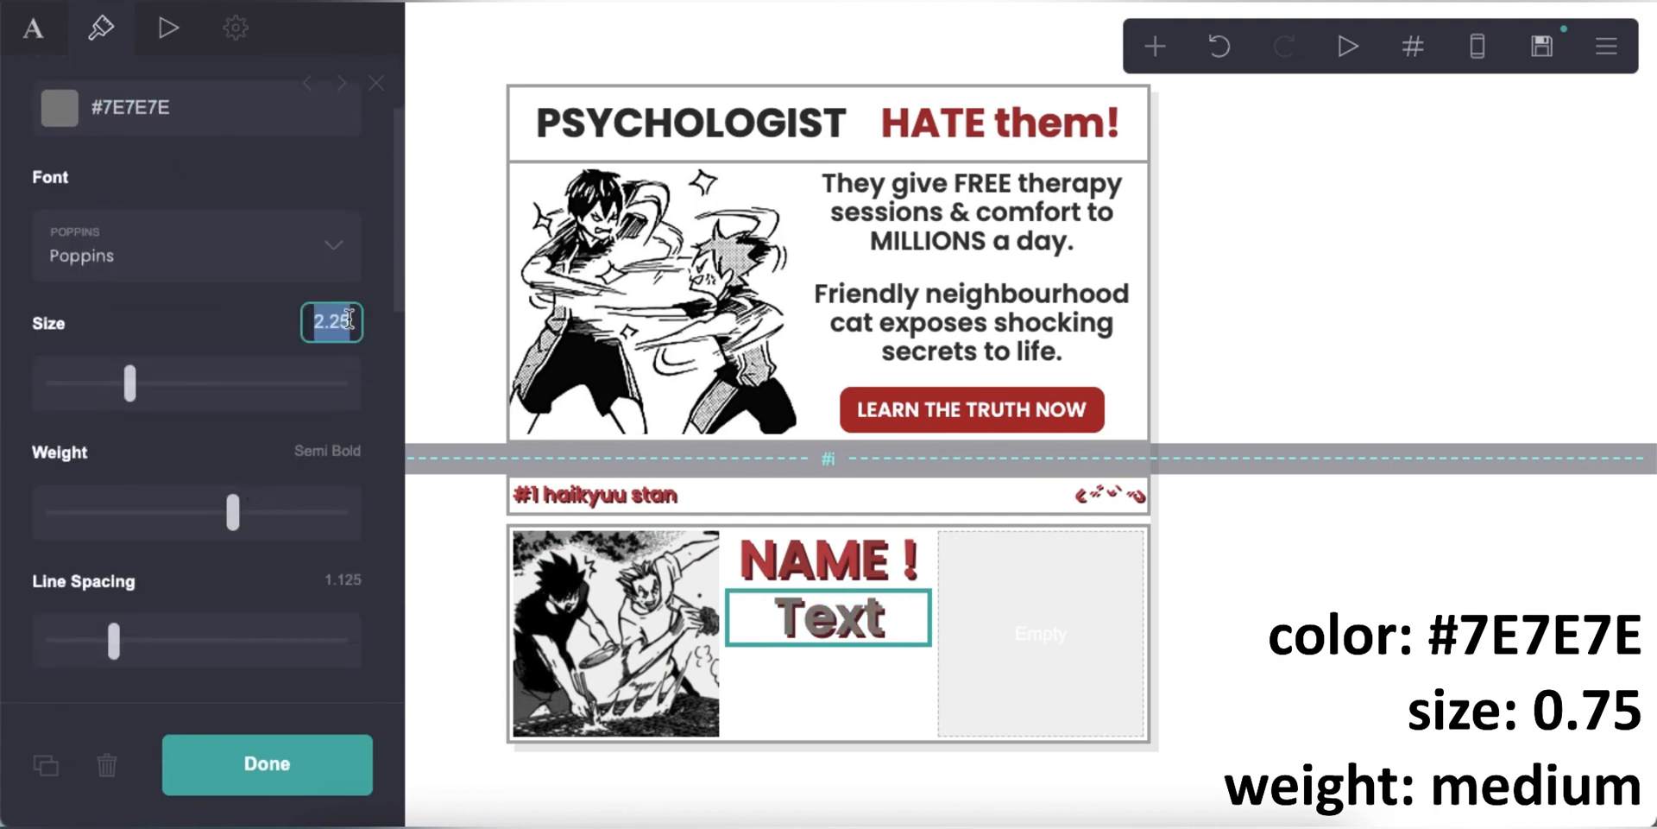
{"action": "type", "text": "0.75"}
{"action": "key", "text": "Return"}
{"action": "left_click_drag", "start_coordinate": [233, 512], "coordinate": [193, 512]}
- Remove the drop shadow color from the small text beneath the NAME heading
{"action": "scroll", "coordinate": [189, 453], "scroll_direction": "down", "scroll_amount": 12}
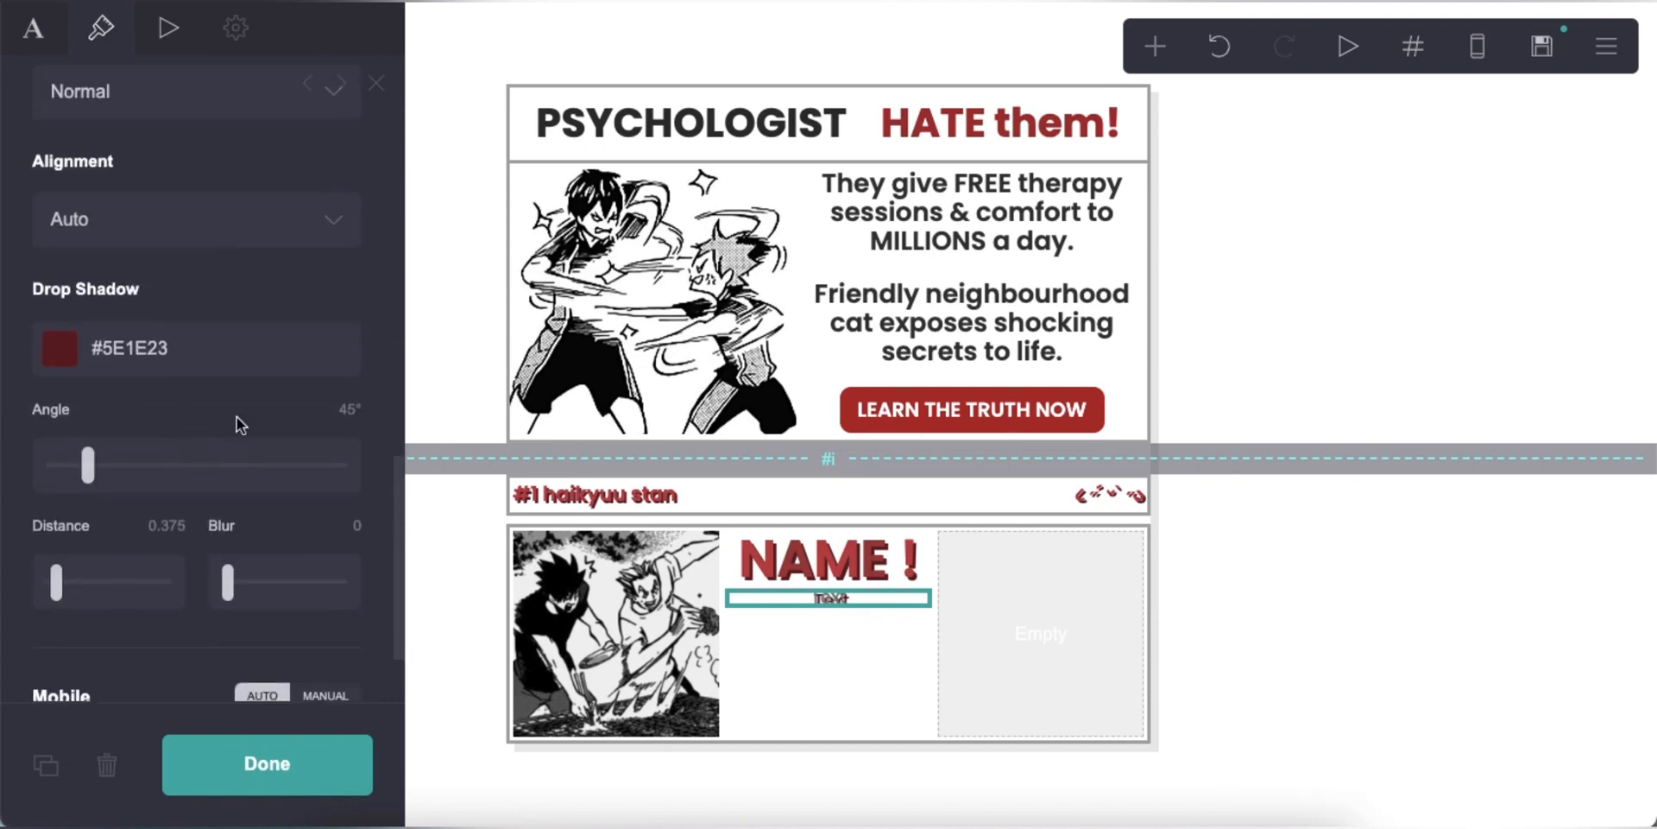
{"action": "left_click", "coordinate": [248, 349]}
{"action": "key", "text": "BackSpace"}
{"action": "scroll", "coordinate": [248, 350], "scroll_direction": "up", "scroll_amount": 10}
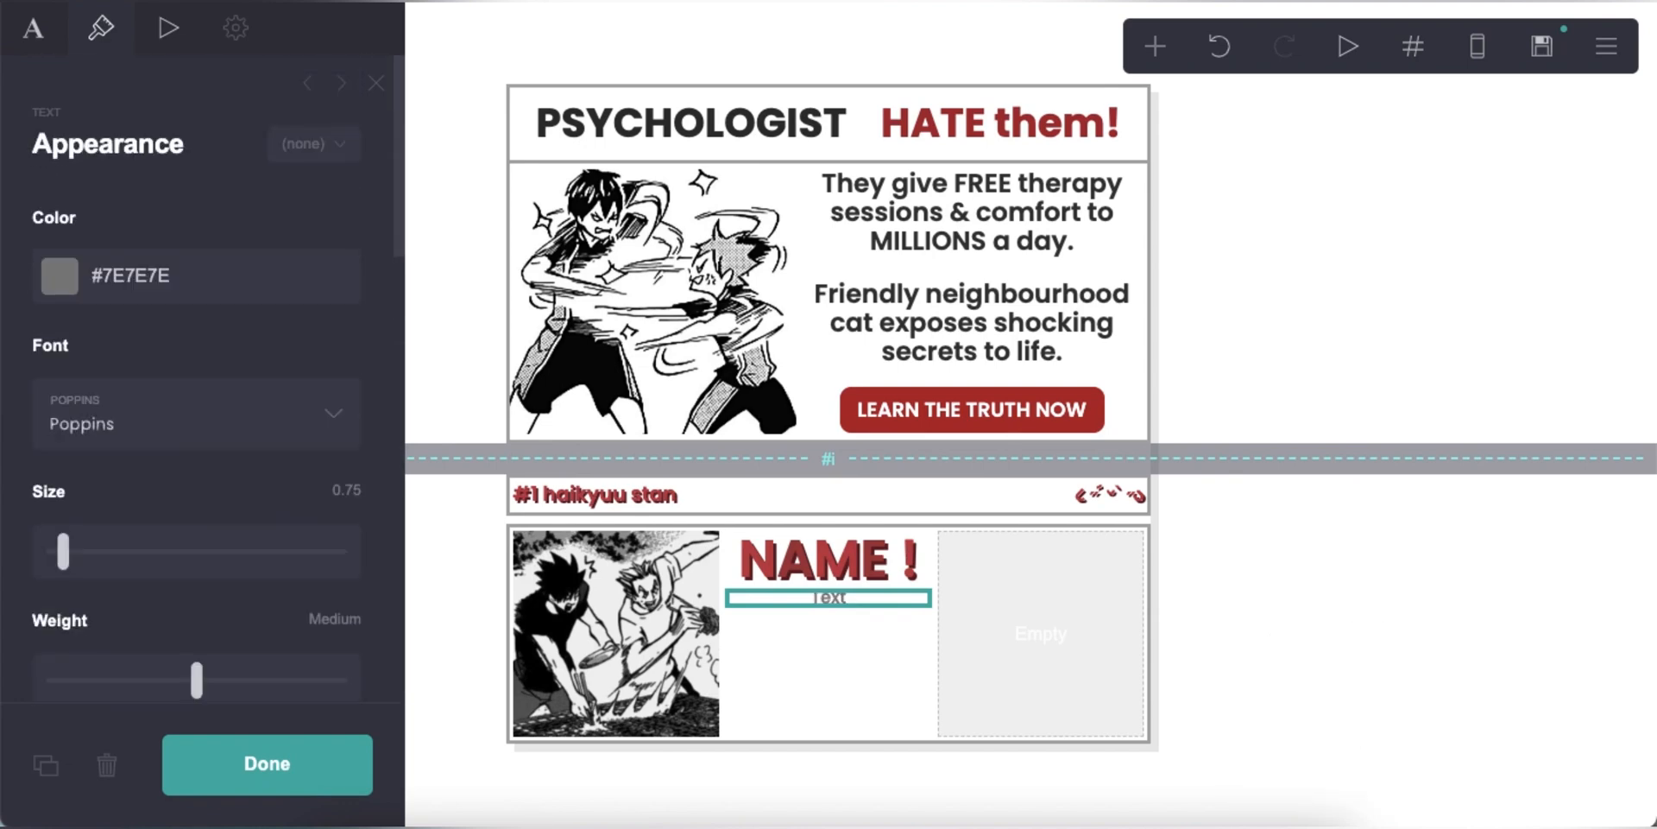
- Replace the small text with "name/name, ==prns==", "**age**, race other info", and two lines repeating "info" four and five times
{"action": "left_click", "coordinate": [33, 30]}
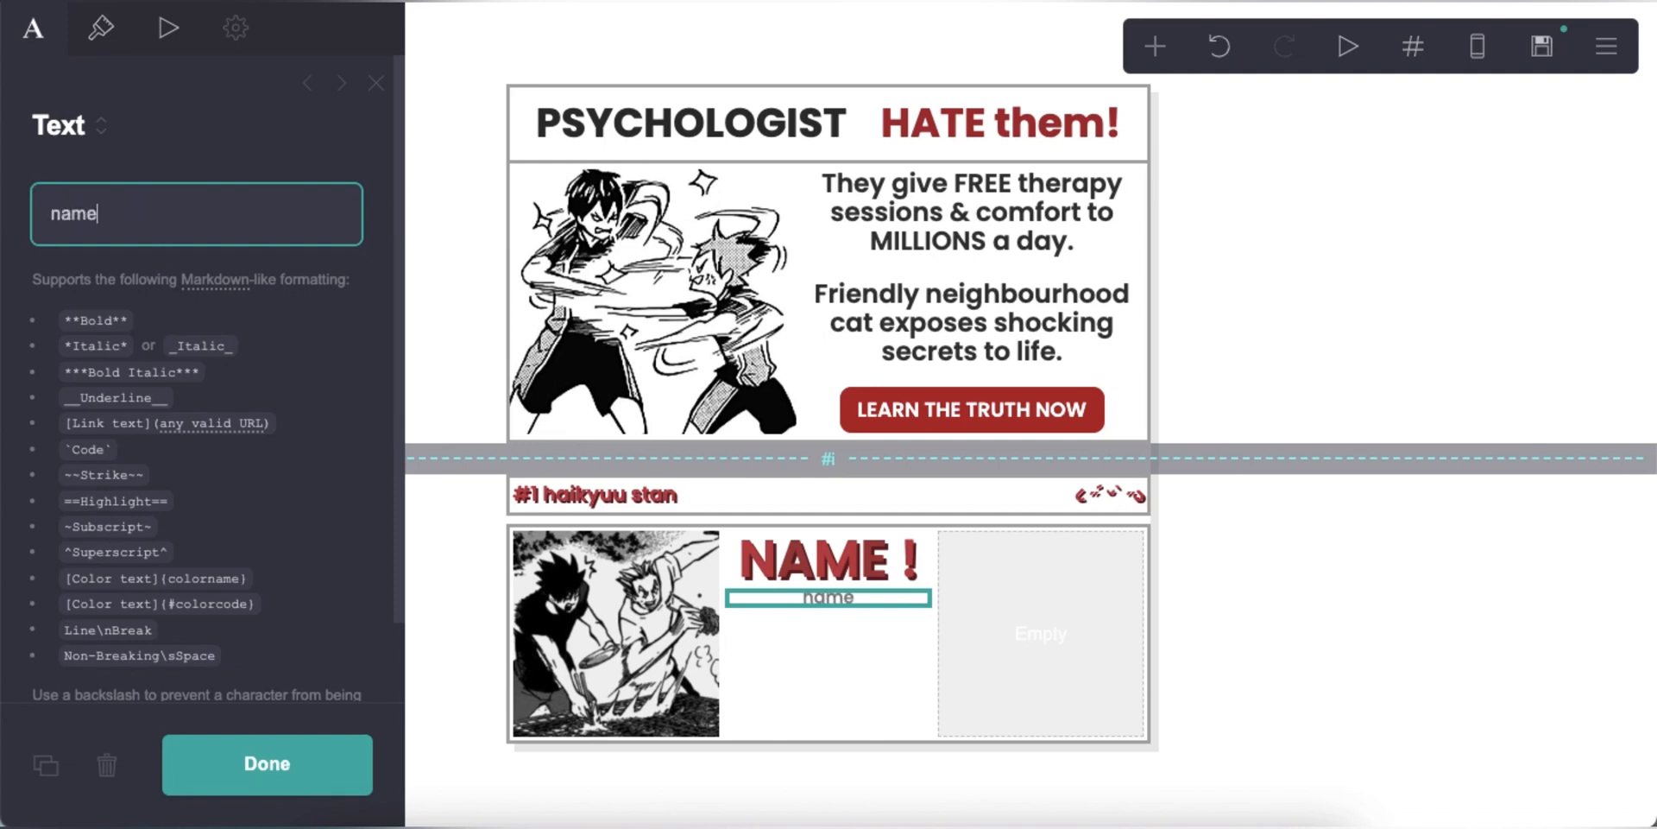
{"action": "type", "text": "name/name, ==prns=="}
{"action": "key", "text": "Return"}
{"action": "type", "text": "**"}
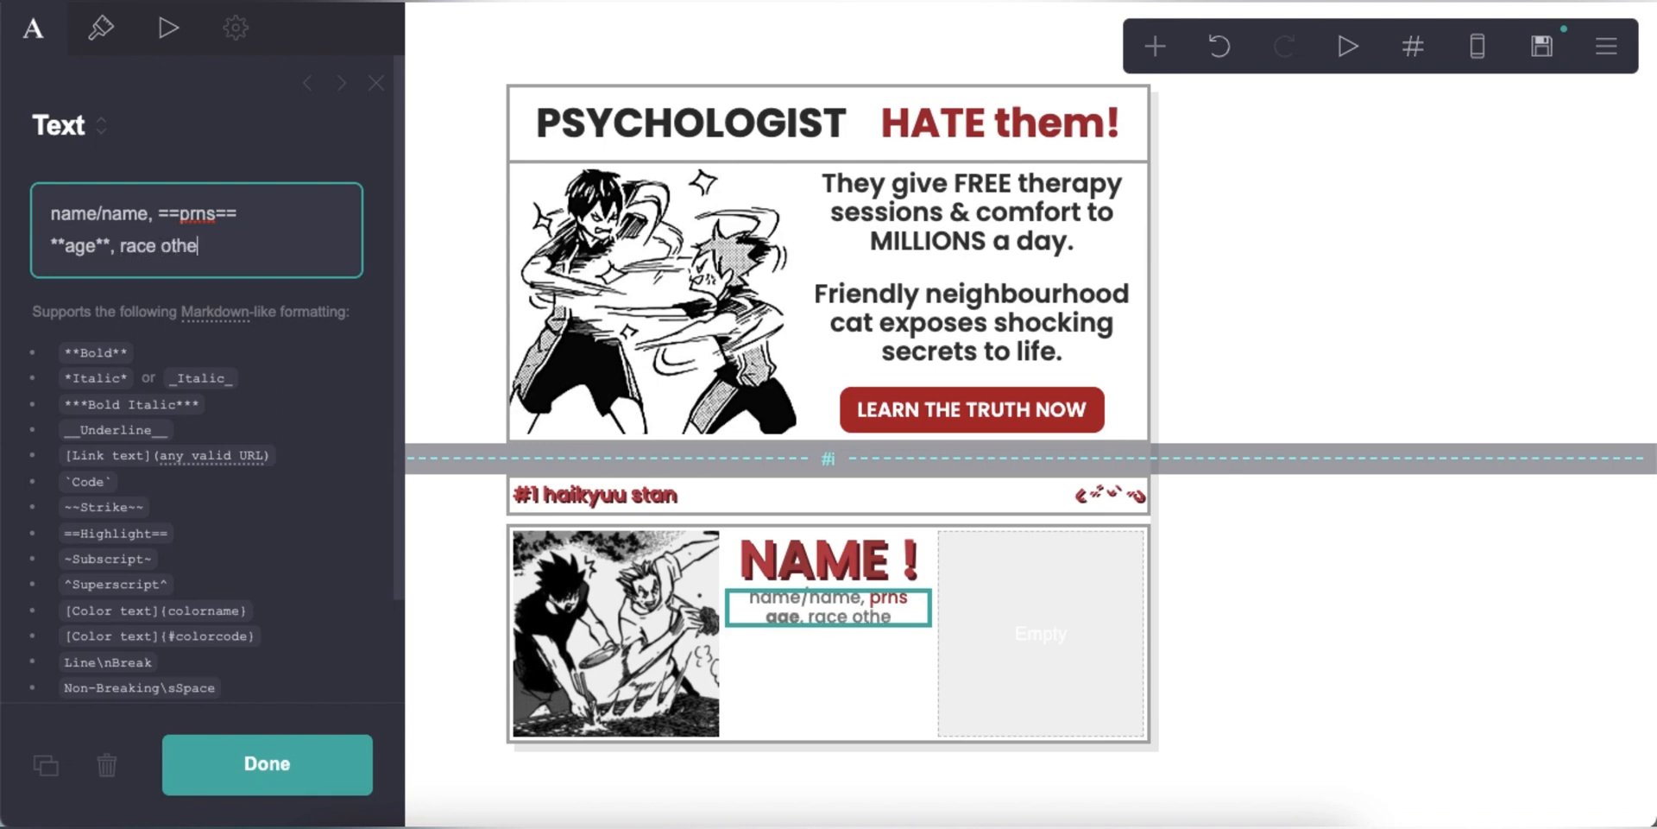
{"action": "type", "text": "nfo"}
{"action": "key", "text": "Return"}
{"action": "type", "text": "info i"}
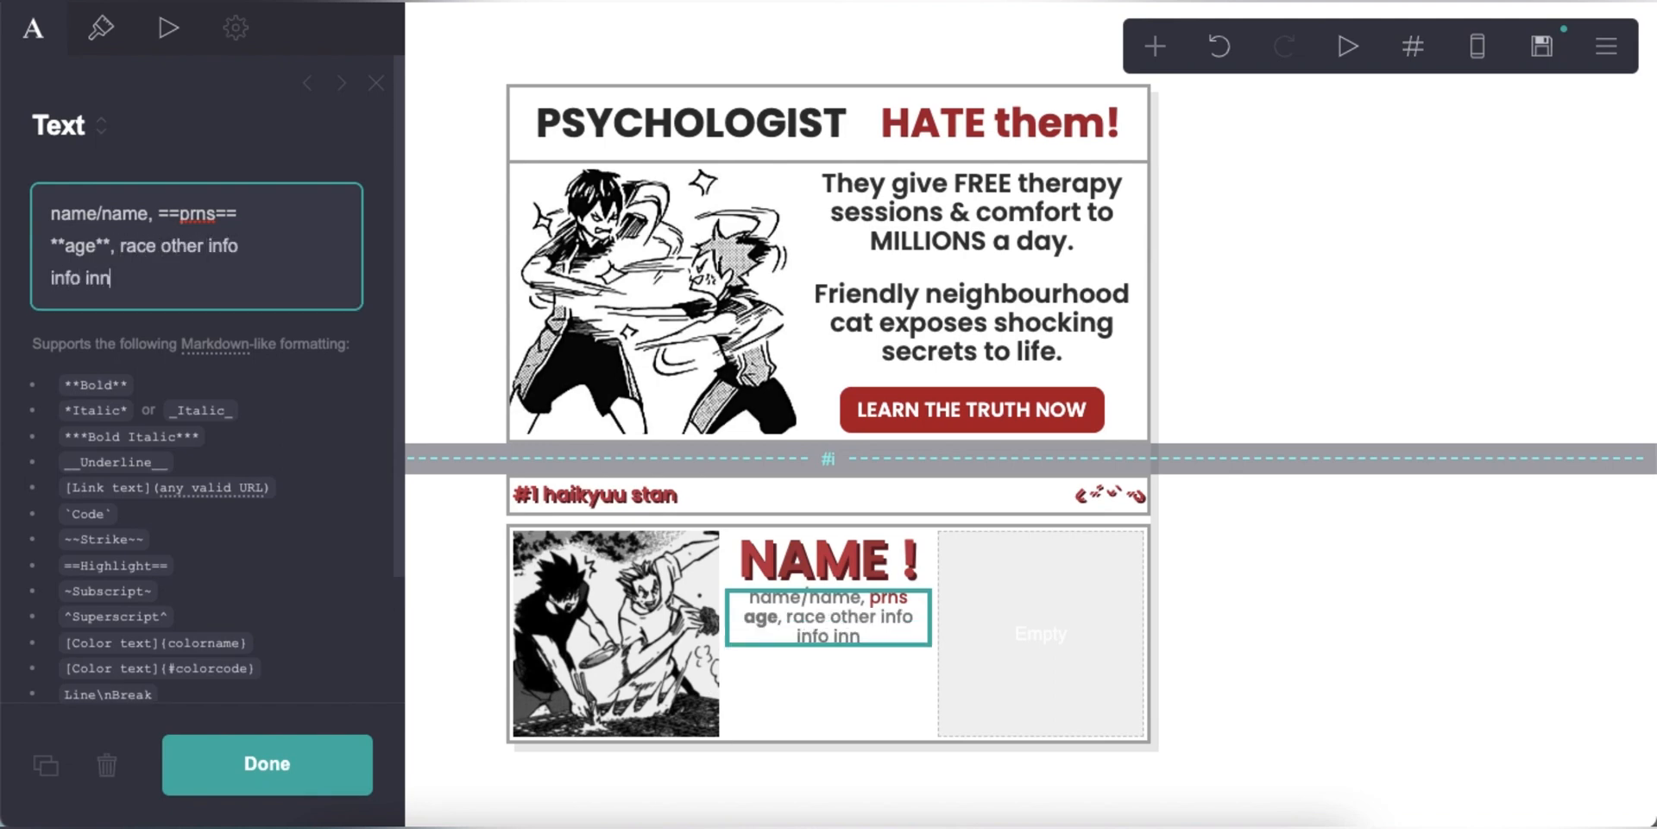
{"action": "type", "text": "nfo info info"}
{"action": "key", "text": "Return"}
{"action": "type", "text": "inf"}
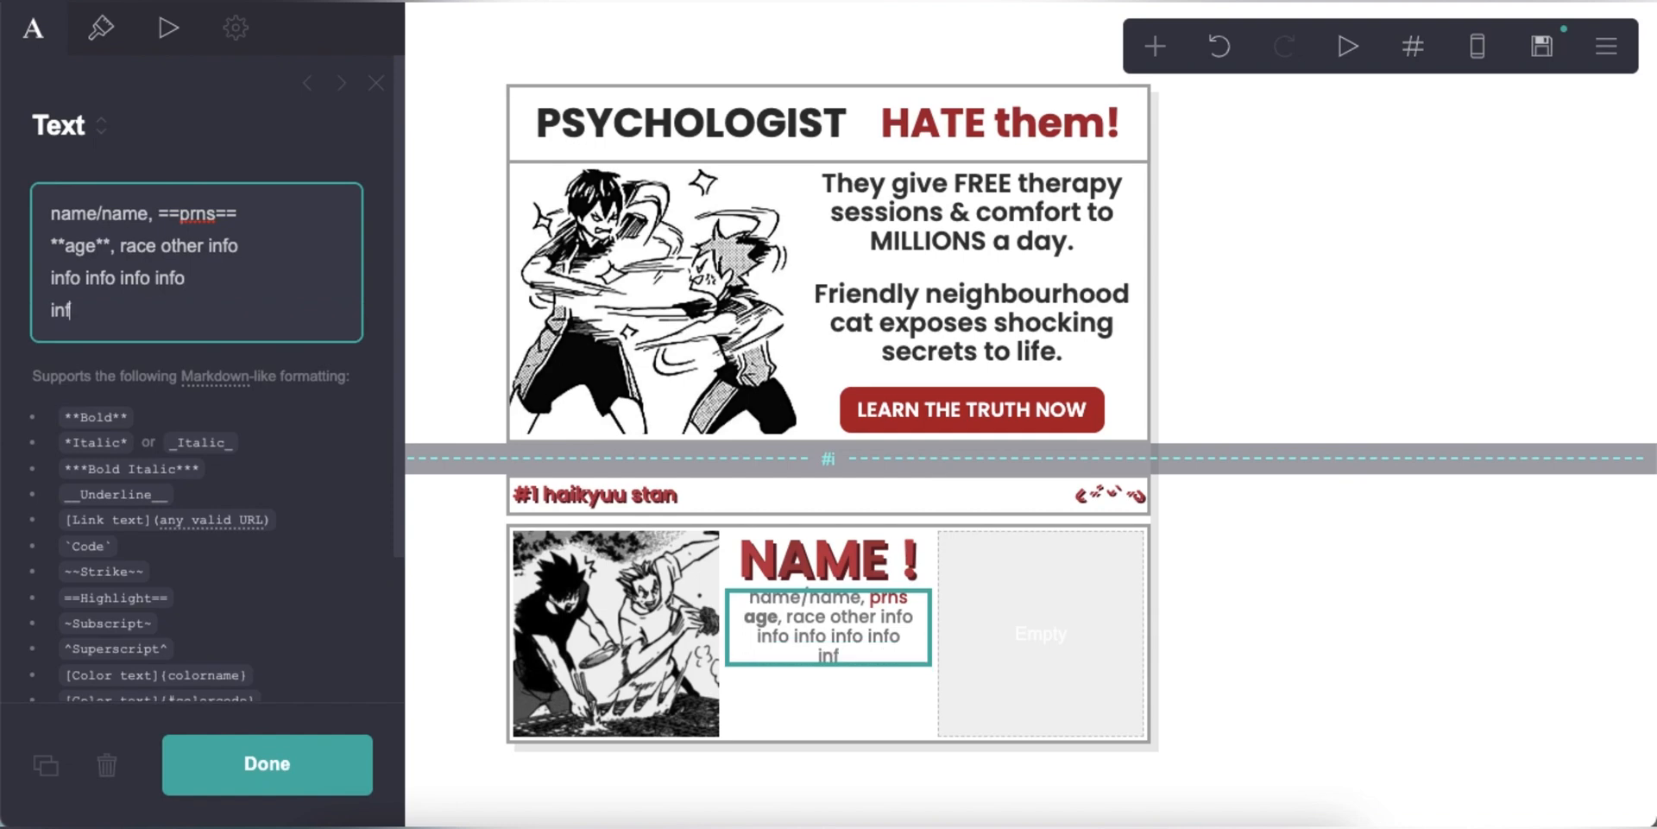
{"action": "type", "text": "o info info info info"}
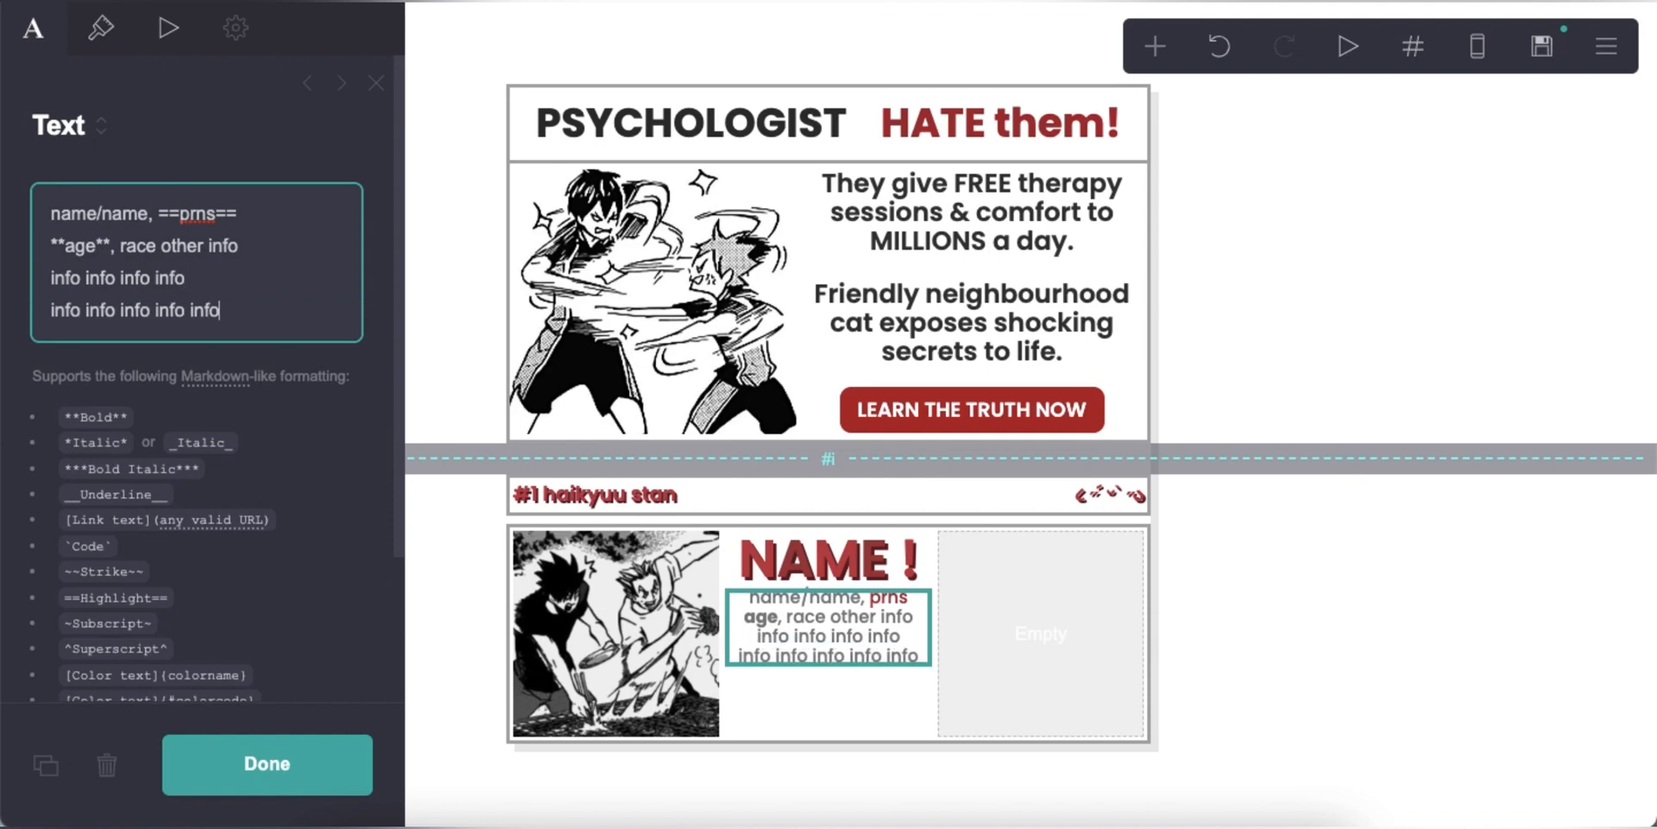
- After a blank line, add four "[link](#)" links to the text, with the first and third in bold
{"action": "key", "text": "Return"}
{"action": "key", "text": "Return"}
{"action": "type", "text": "**"}
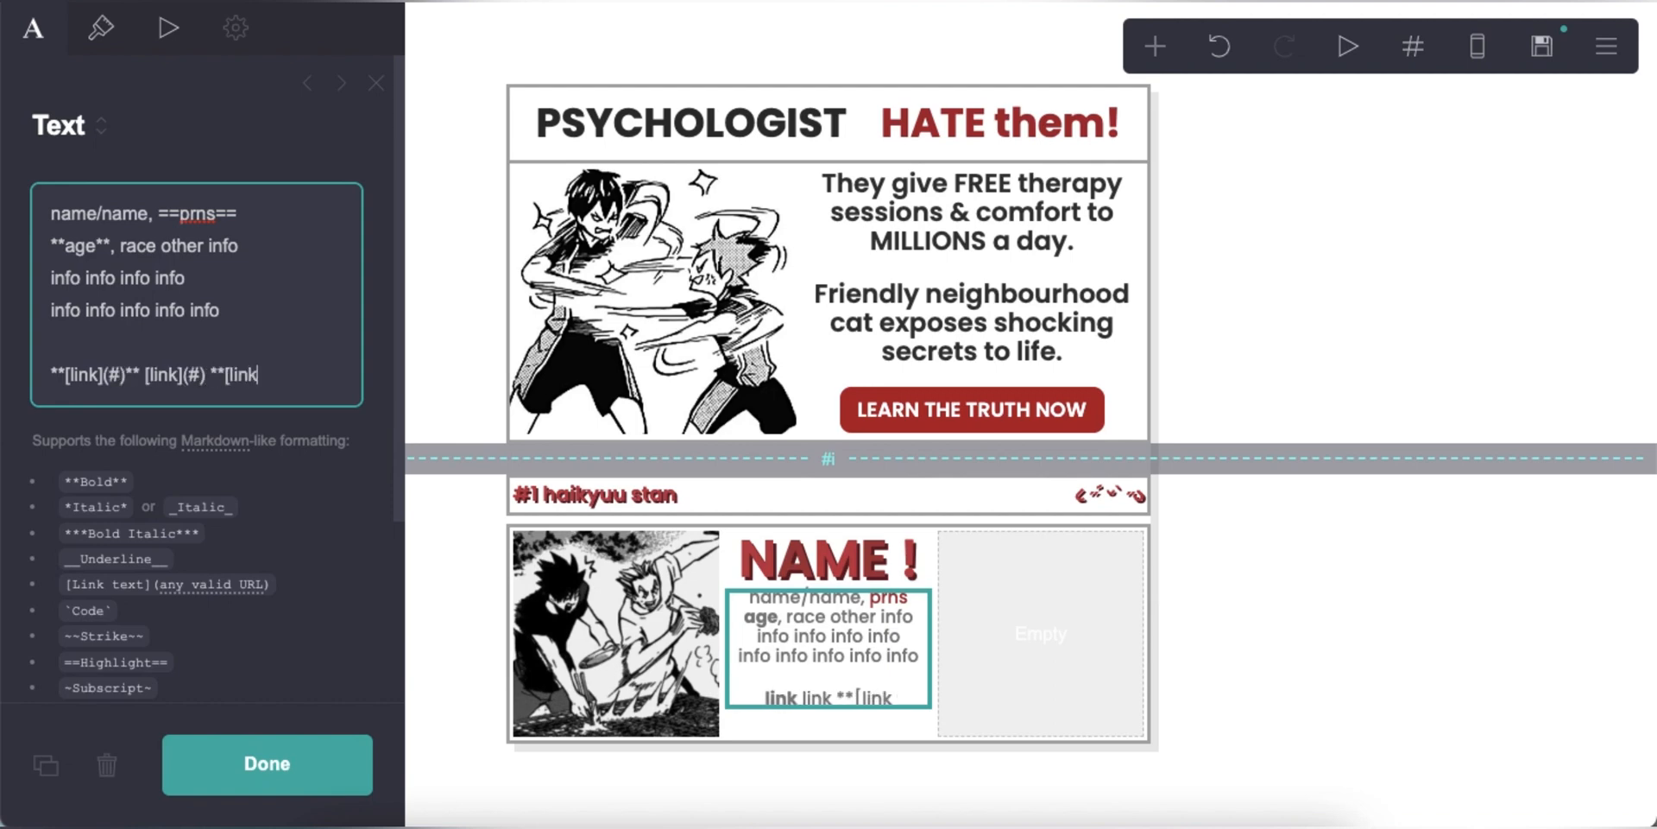
{"action": "type", "text": "#)** [link"}
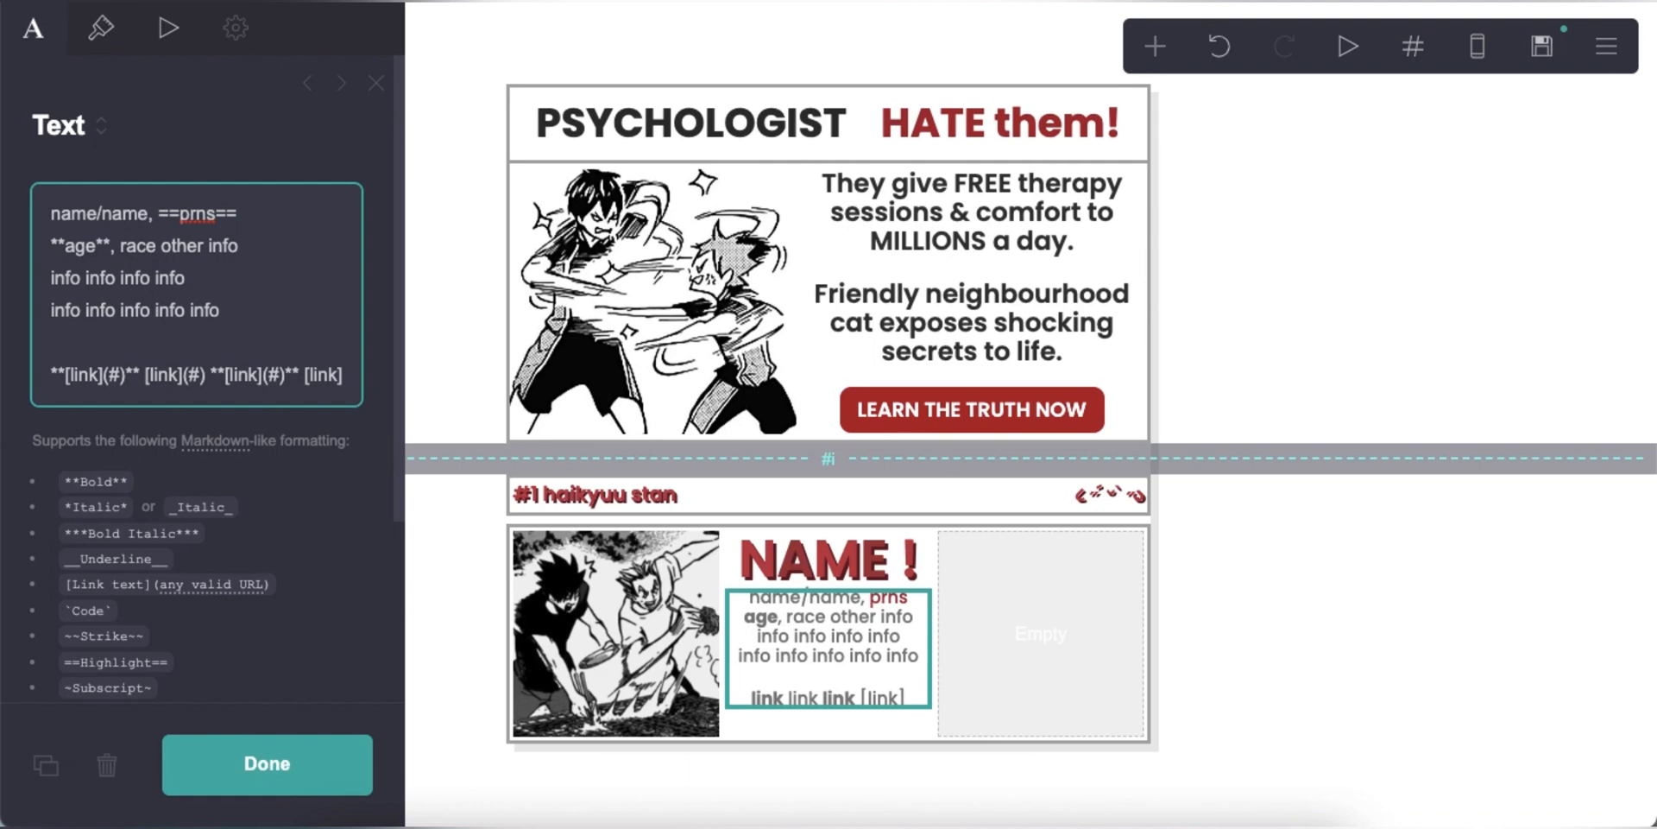
{"action": "type", "text": "(#)"}
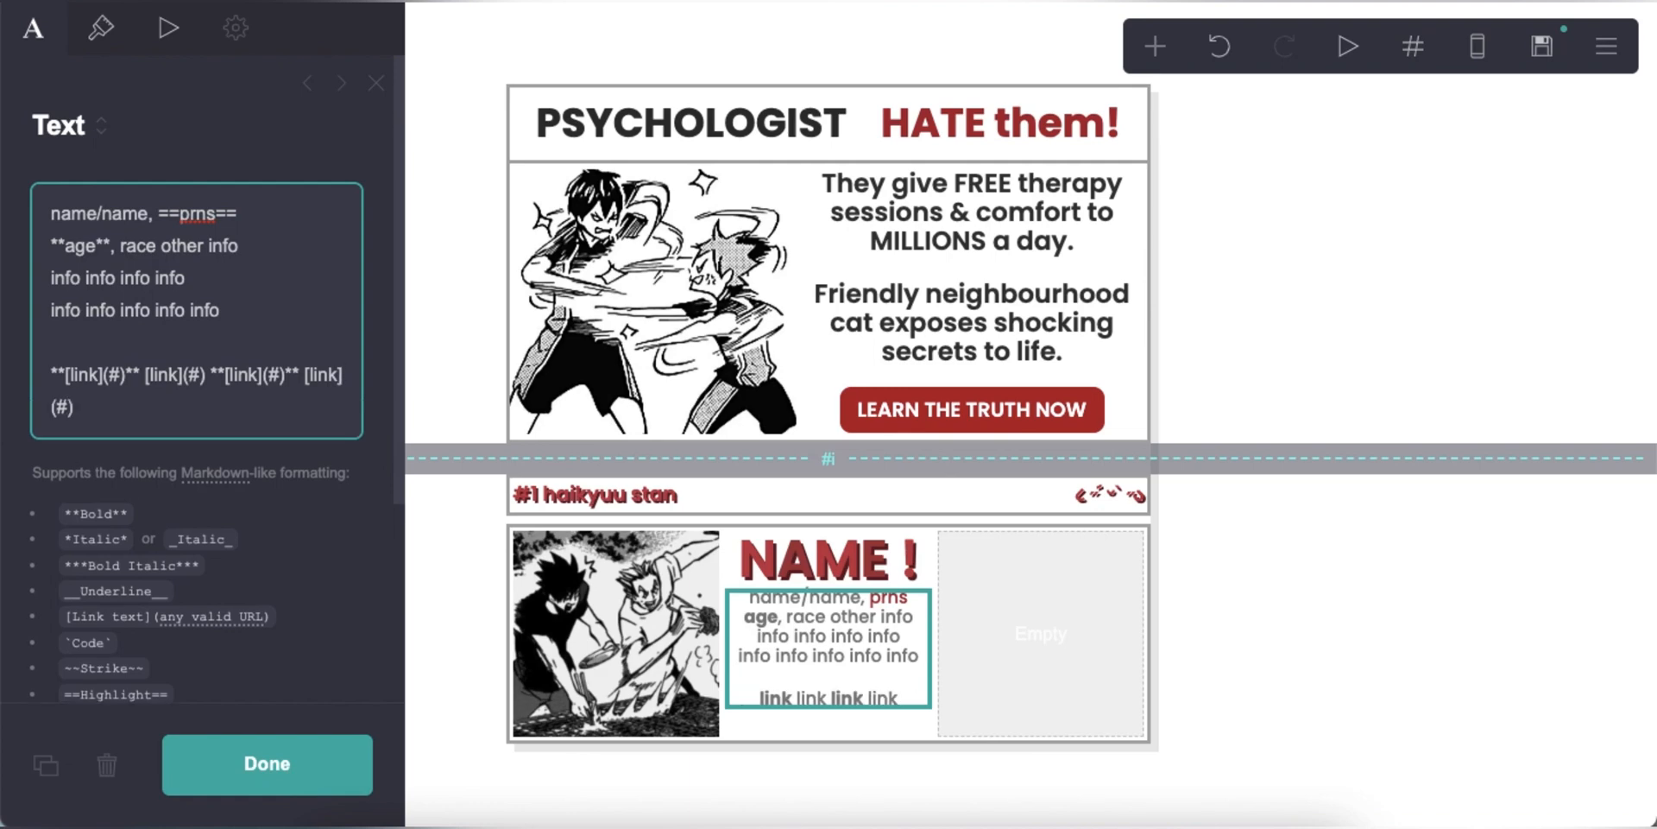
- Clear the info text's highlight text color and set its highlight background to #E9E9E9
{"action": "left_click", "coordinate": [87, 35]}
{"action": "scroll", "coordinate": [179, 535], "scroll_direction": "down", "scroll_amount": 2}
{"action": "double_click", "coordinate": [176, 486]}
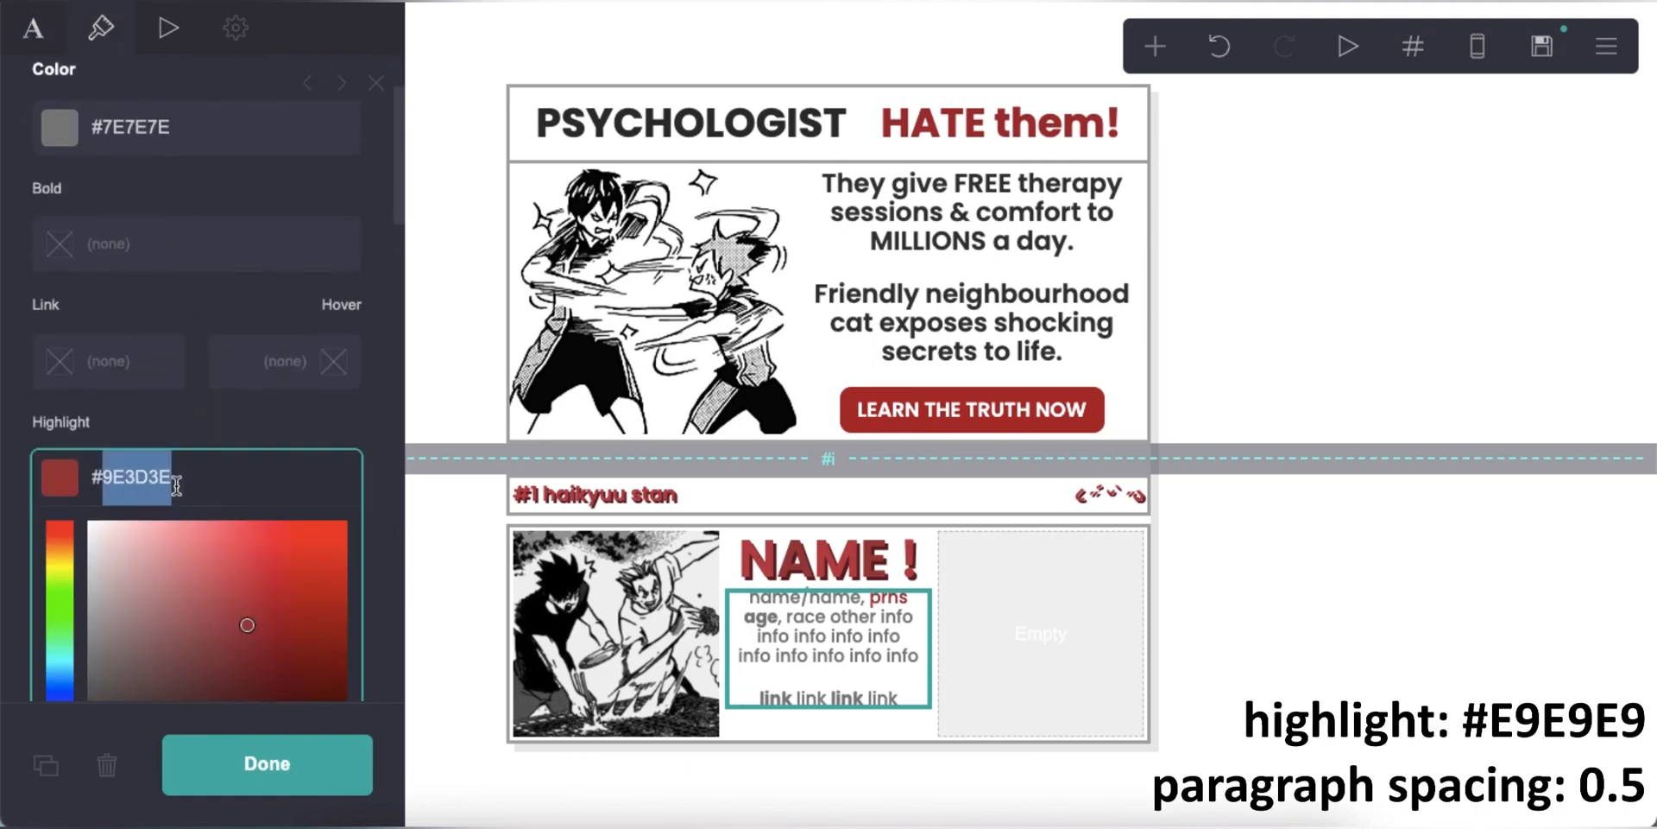
{"action": "key", "text": "BackSpace"}
{"action": "key", "text": "Return"}
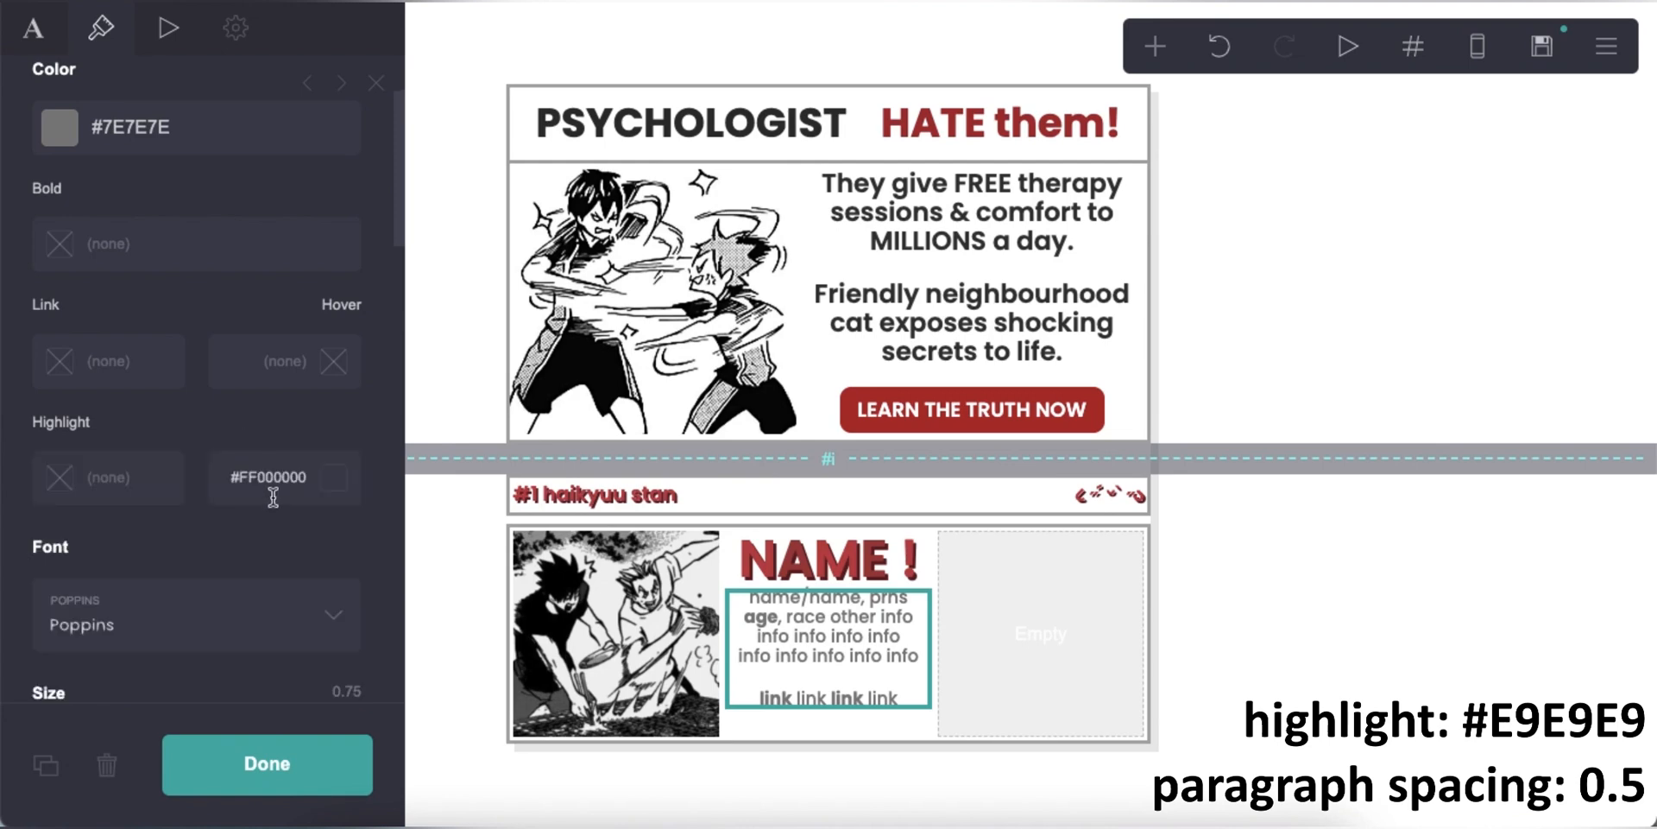
{"action": "double_click", "coordinate": [274, 497]}
{"action": "type", "text": "E9E9E9"}
{"action": "key", "text": "Return"}
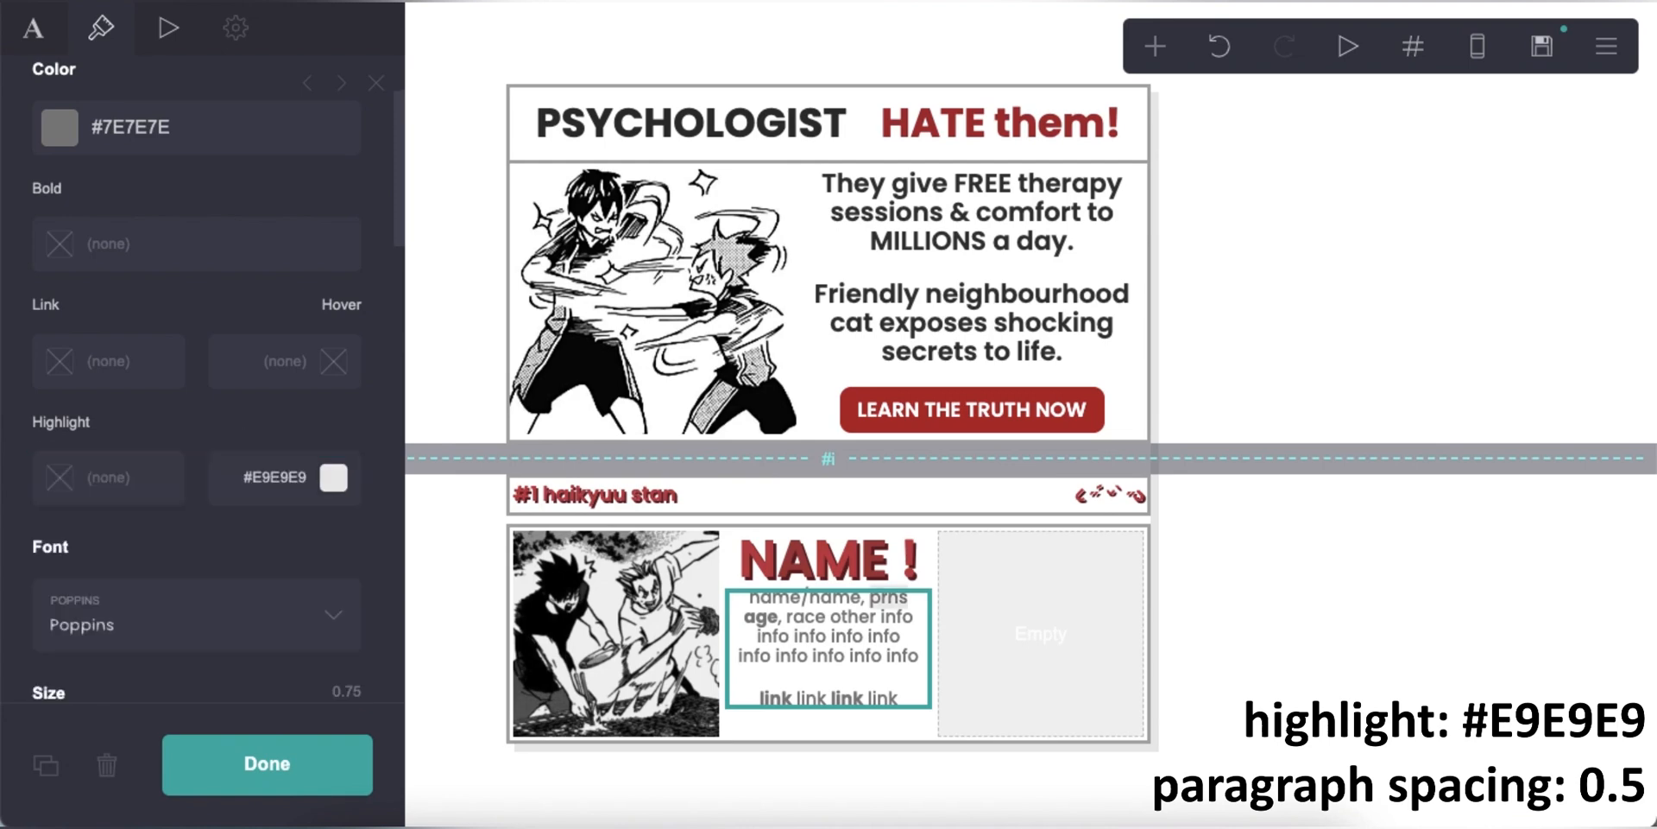
- Set the info text's paragraph spacing to 0.5 and check the page in mobile view
{"action": "scroll", "coordinate": [247, 461], "scroll_direction": "down", "scroll_amount": 9}
{"action": "scroll", "coordinate": [247, 460], "scroll_direction": "down", "scroll_amount": 5}
{"action": "left_click", "coordinate": [50, 296]}
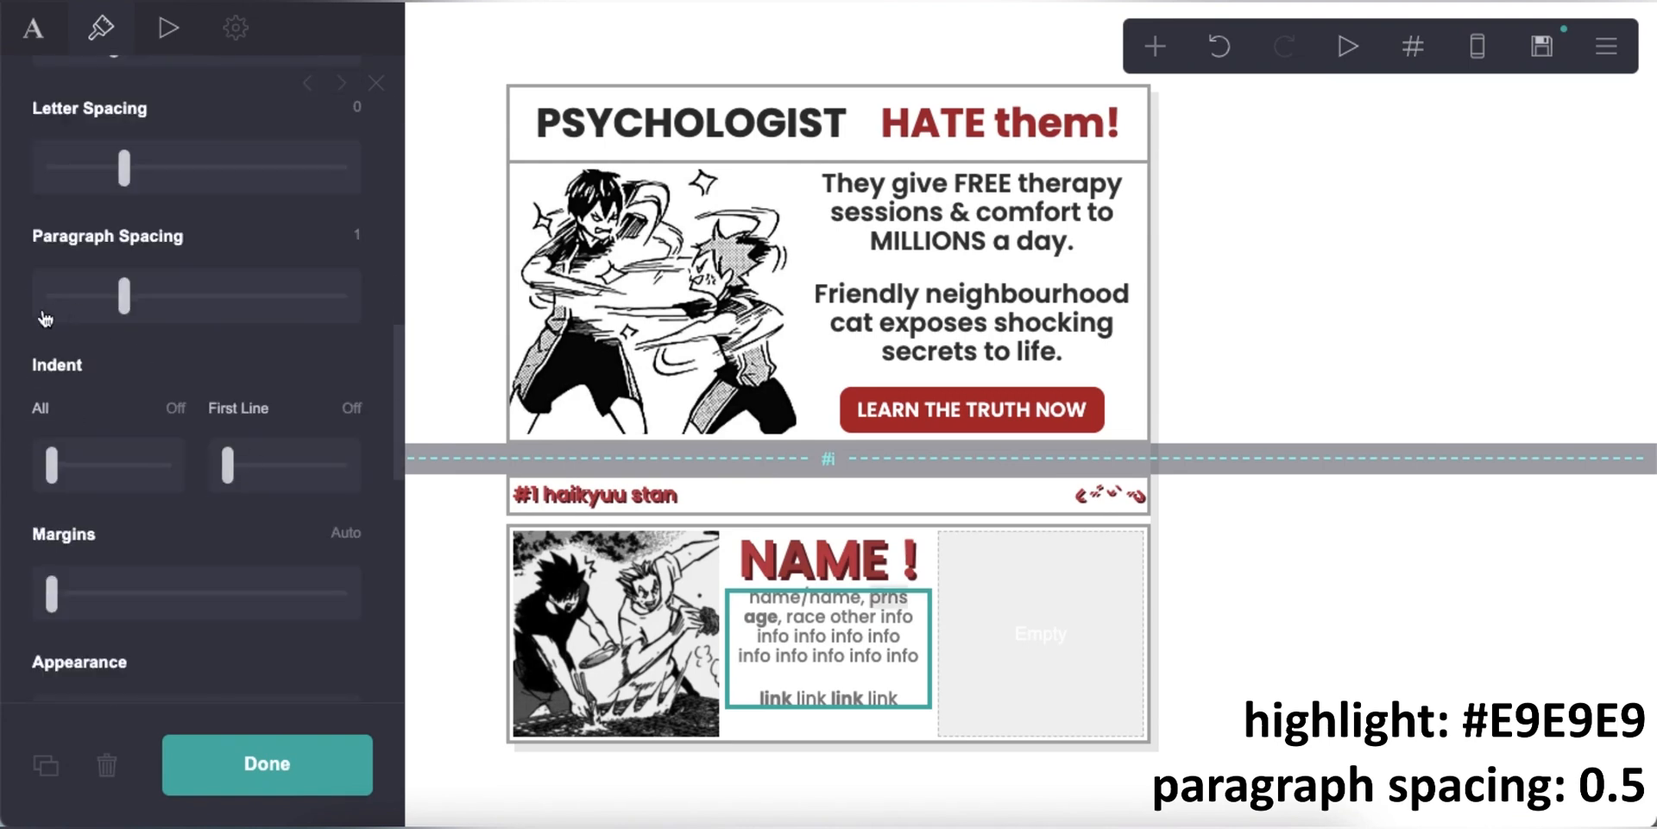
{"action": "scroll", "coordinate": [148, 362], "scroll_direction": "down", "scroll_amount": 5}
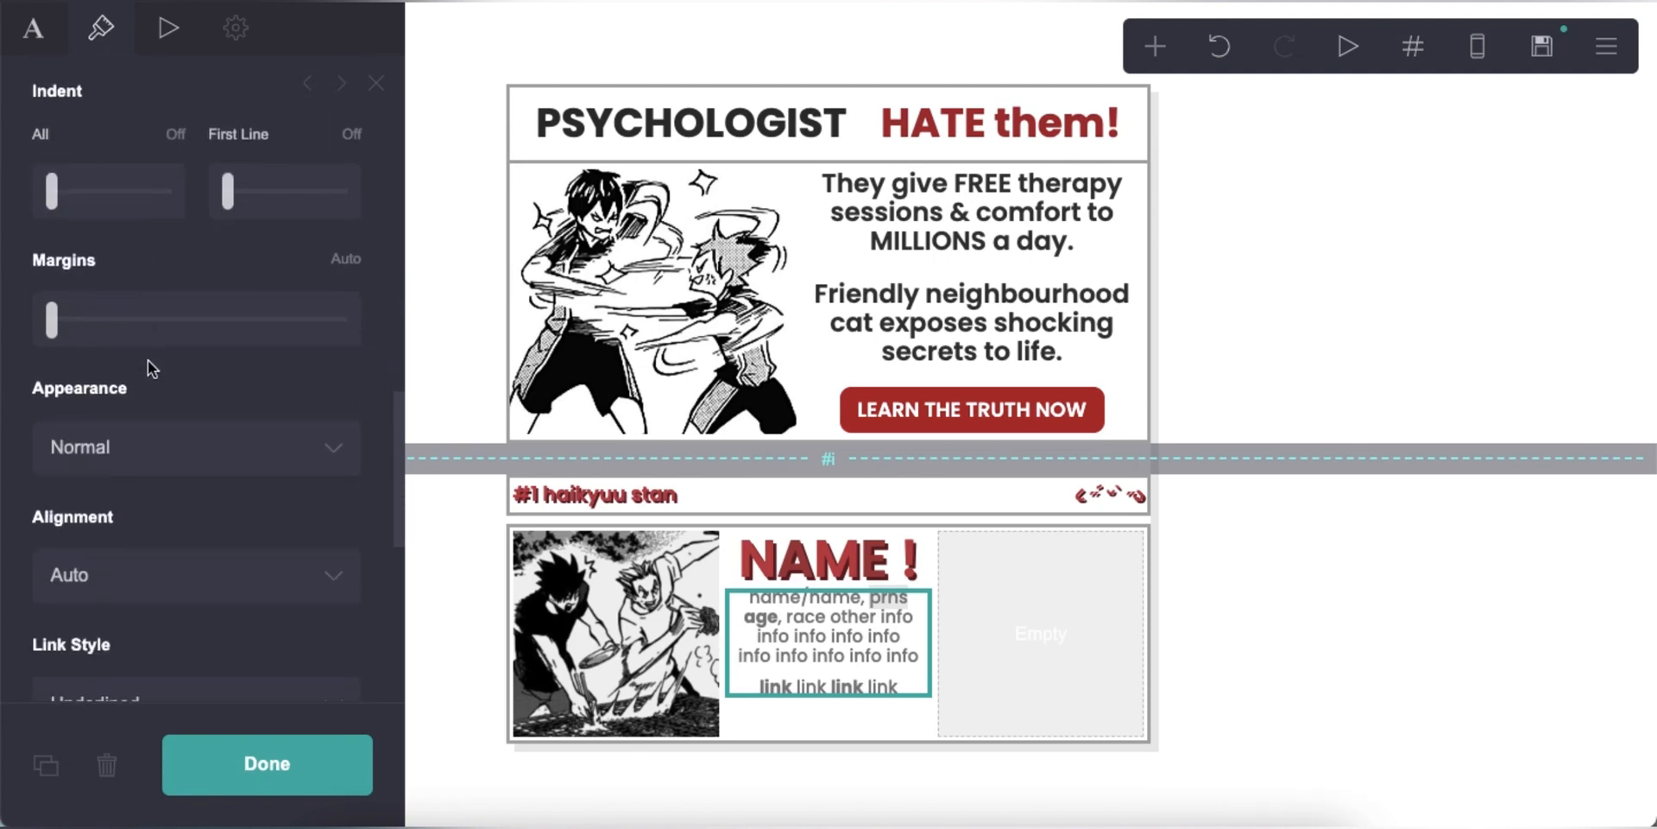
{"action": "left_click", "coordinate": [1268, 521]}
{"action": "left_click", "coordinate": [1478, 50]}
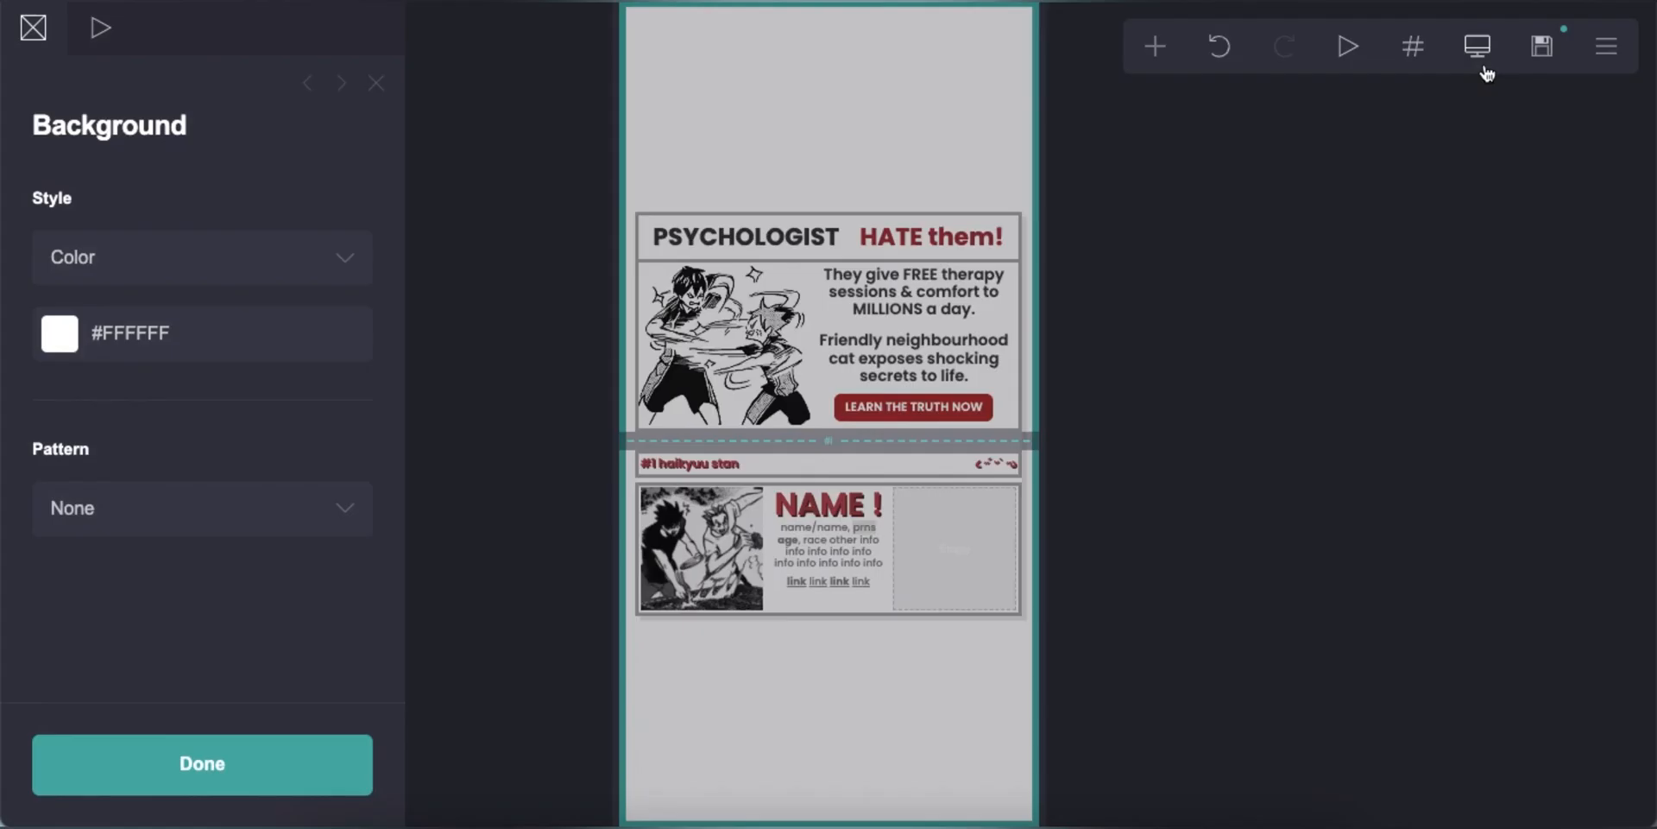
{"action": "left_click", "coordinate": [1479, 50]}
- Add a buttons element beneath the info text in the middle column
{"action": "left_click", "coordinate": [1154, 49]}
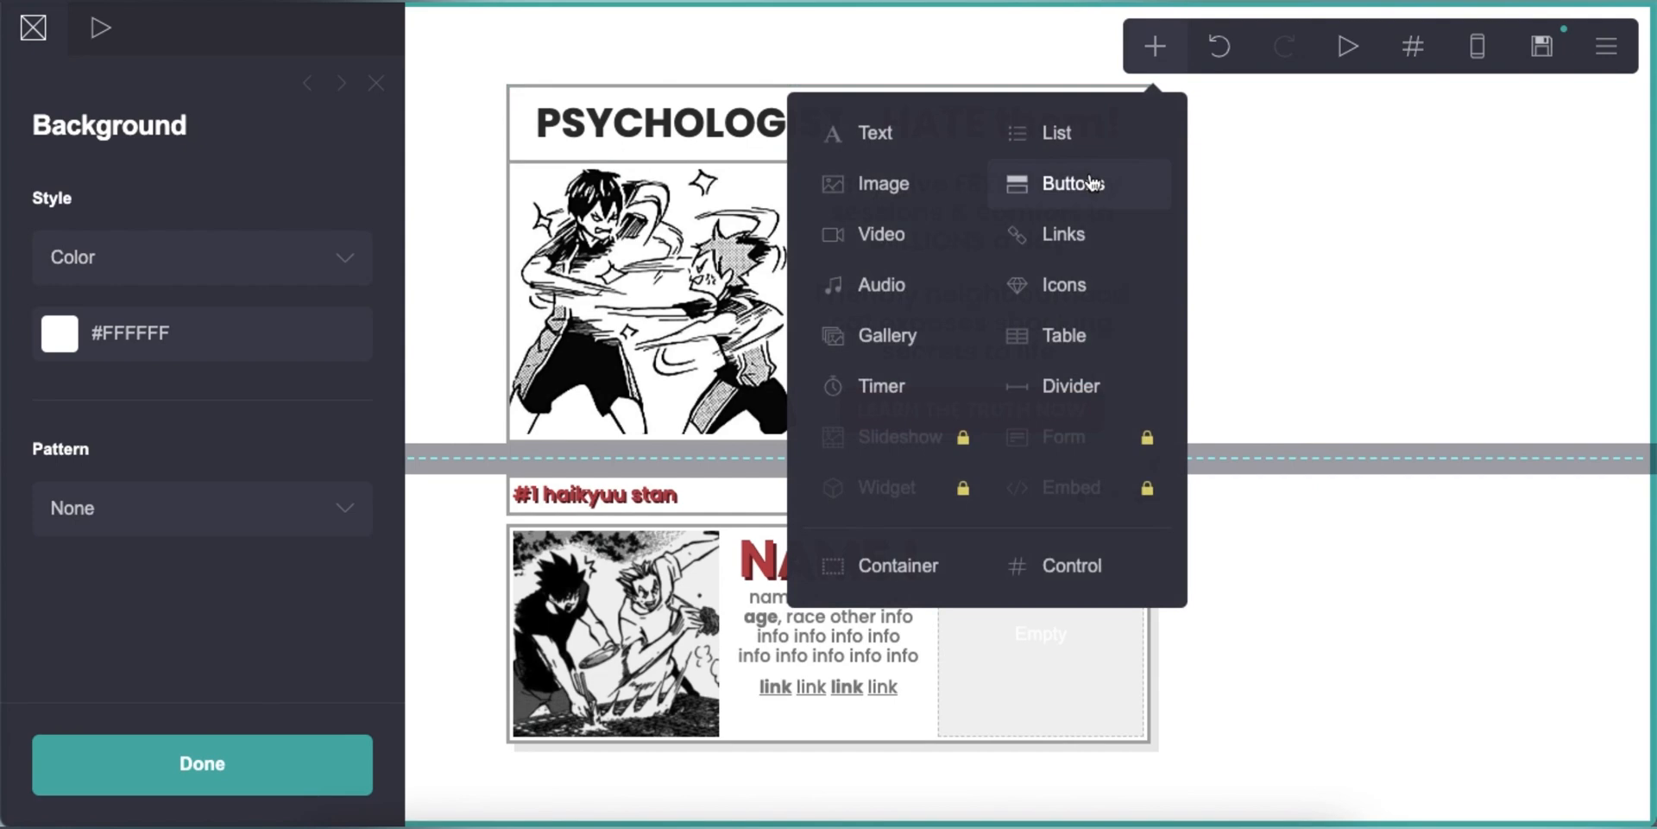
{"action": "left_click", "coordinate": [1079, 181]}
{"action": "left_click_drag", "start_coordinate": [854, 748], "coordinate": [830, 669]}
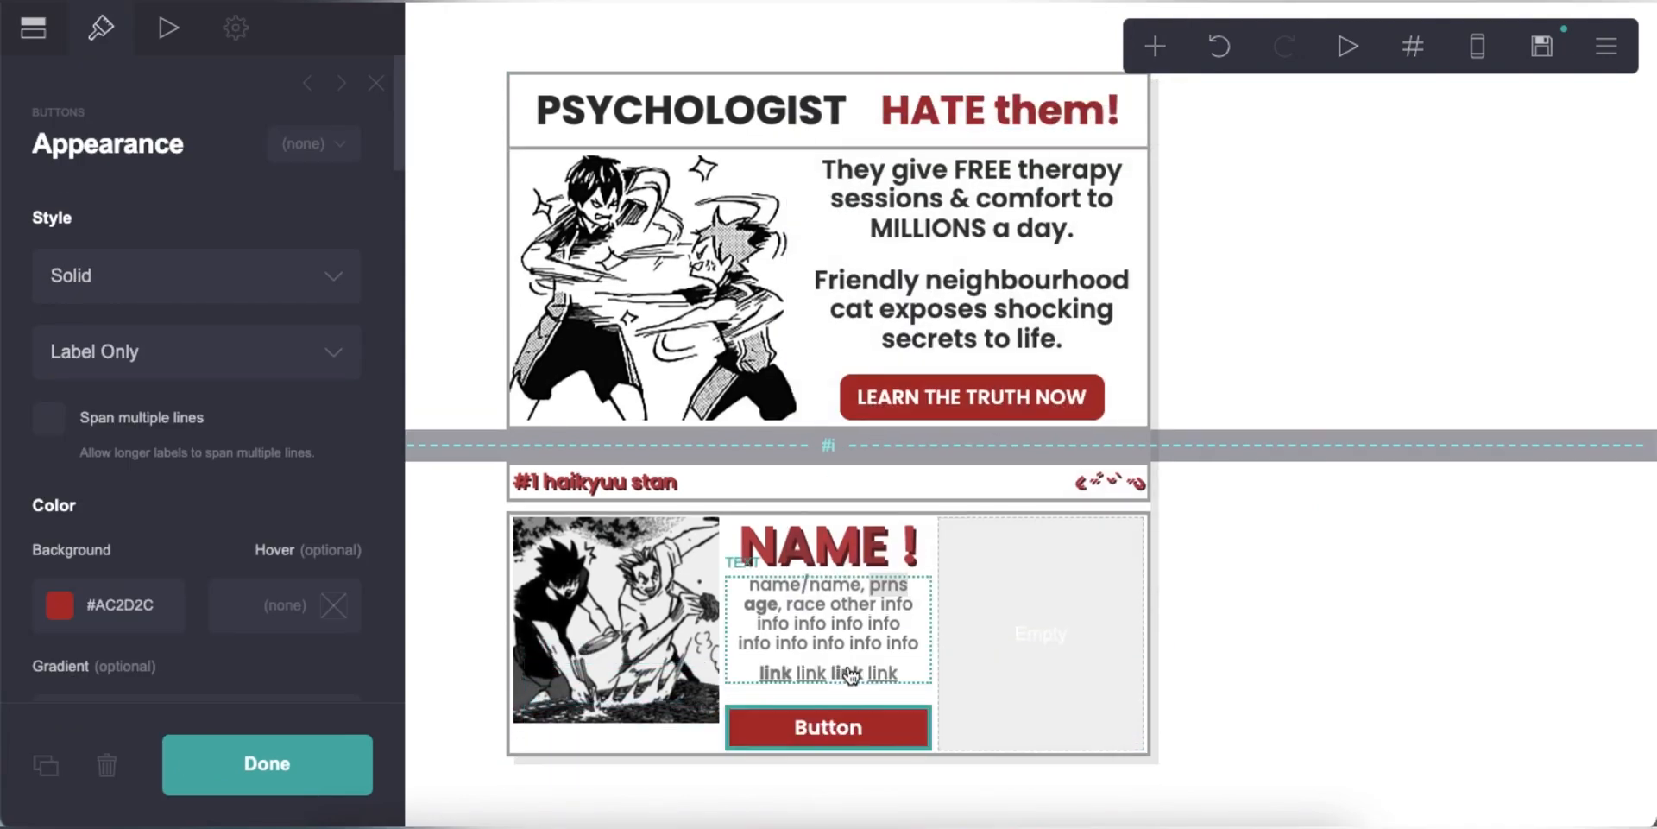
- Label the new button "return home" and set its URL to "#"
{"action": "left_click", "coordinate": [35, 33]}
{"action": "left_click", "coordinate": [184, 226]}
{"action": "double_click", "coordinate": [244, 345]}
{"action": "type", "text": "return home"}
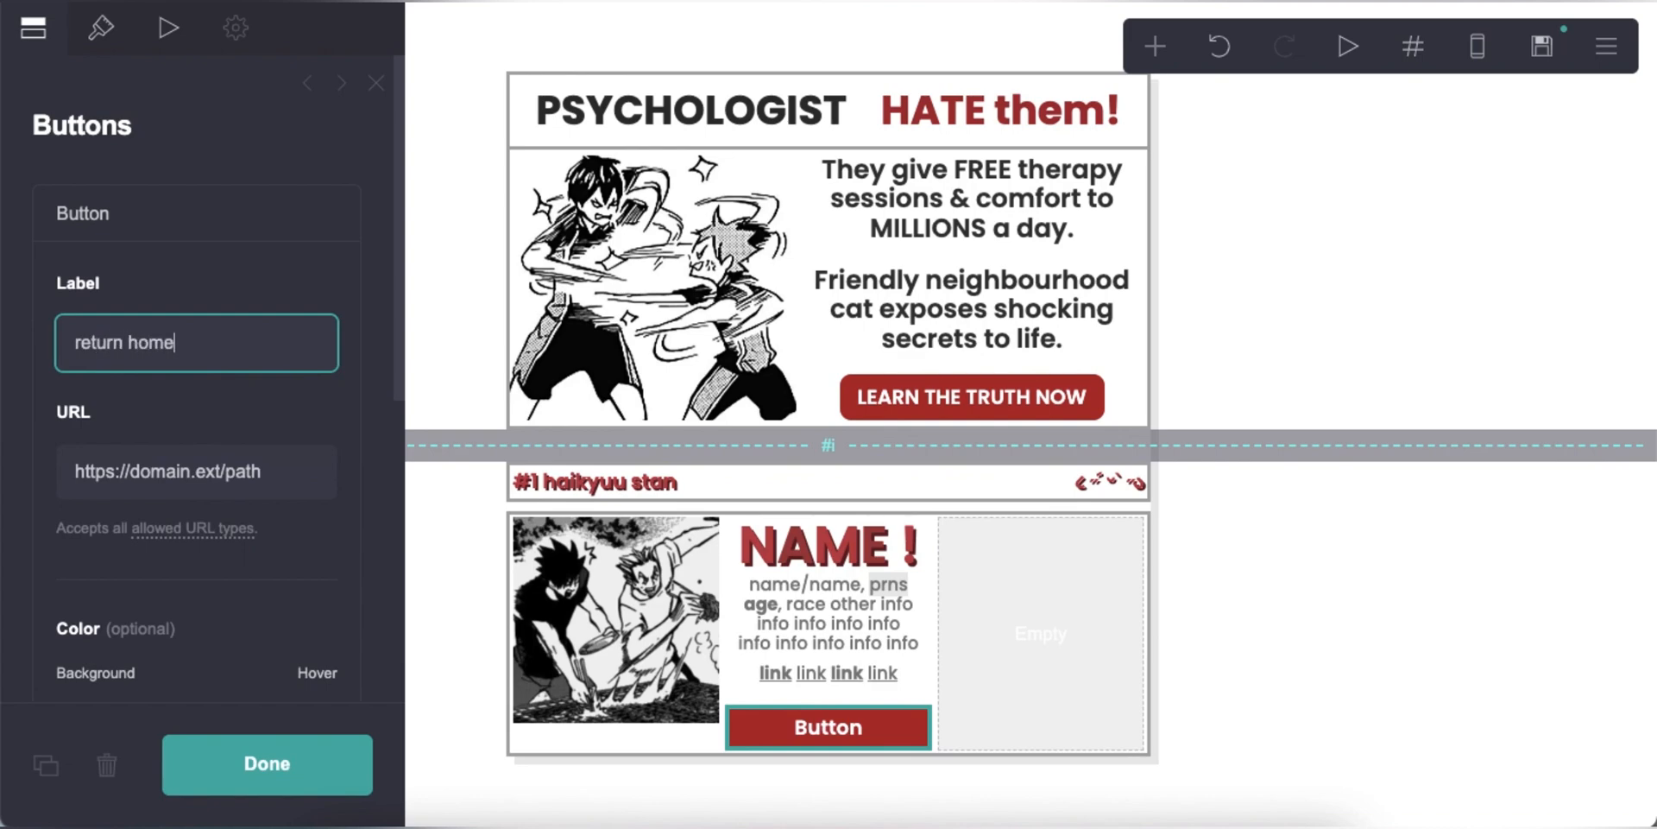
{"action": "left_click", "coordinate": [251, 373]}
{"action": "left_click", "coordinate": [312, 470]}
{"action": "key", "text": "ctrl+a"}
{"action": "type", "text": "#"}
{"action": "key", "text": "Return"}
{"action": "left_click", "coordinate": [190, 214]}
- Set the return home button's width to 8.25 and its height to 1.5
{"action": "left_click", "coordinate": [103, 33]}
{"action": "scroll", "coordinate": [259, 401], "scroll_direction": "down", "scroll_amount": 4}
{"action": "scroll", "coordinate": [259, 406], "scroll_direction": "down", "scroll_amount": 5}
{"action": "left_click", "coordinate": [312, 293]}
{"action": "type", "text": "8.25"}
{"action": "key", "text": "Return"}
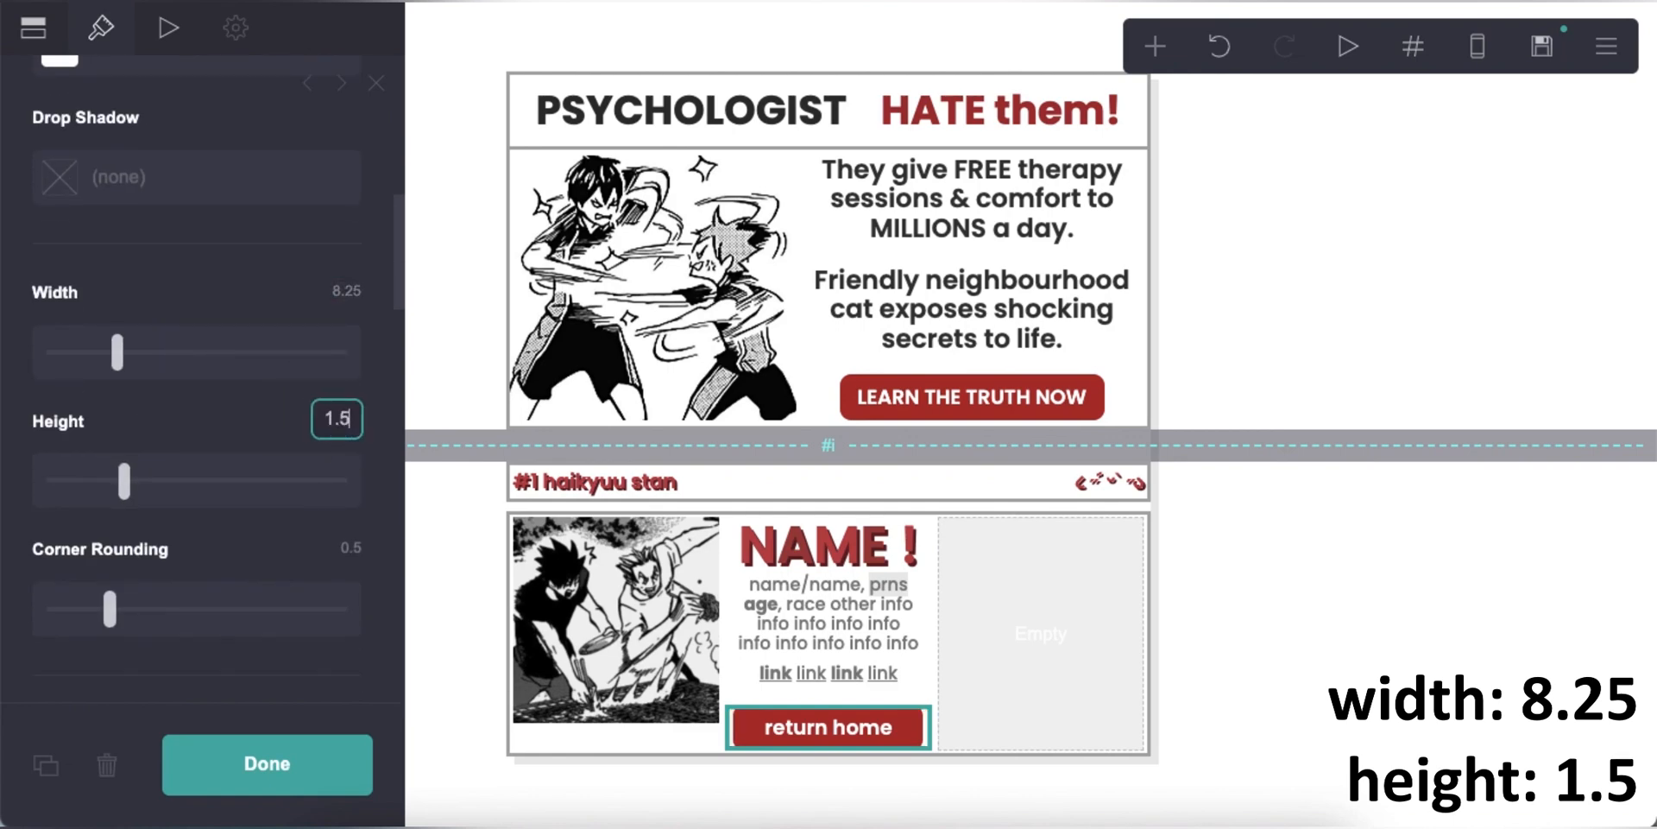
{"action": "type", "text": "1.5"}
{"action": "key", "text": "Return"}
- Set the return home button's font size to 0.75
{"action": "scroll", "coordinate": [290, 483], "scroll_direction": "down", "scroll_amount": 6}
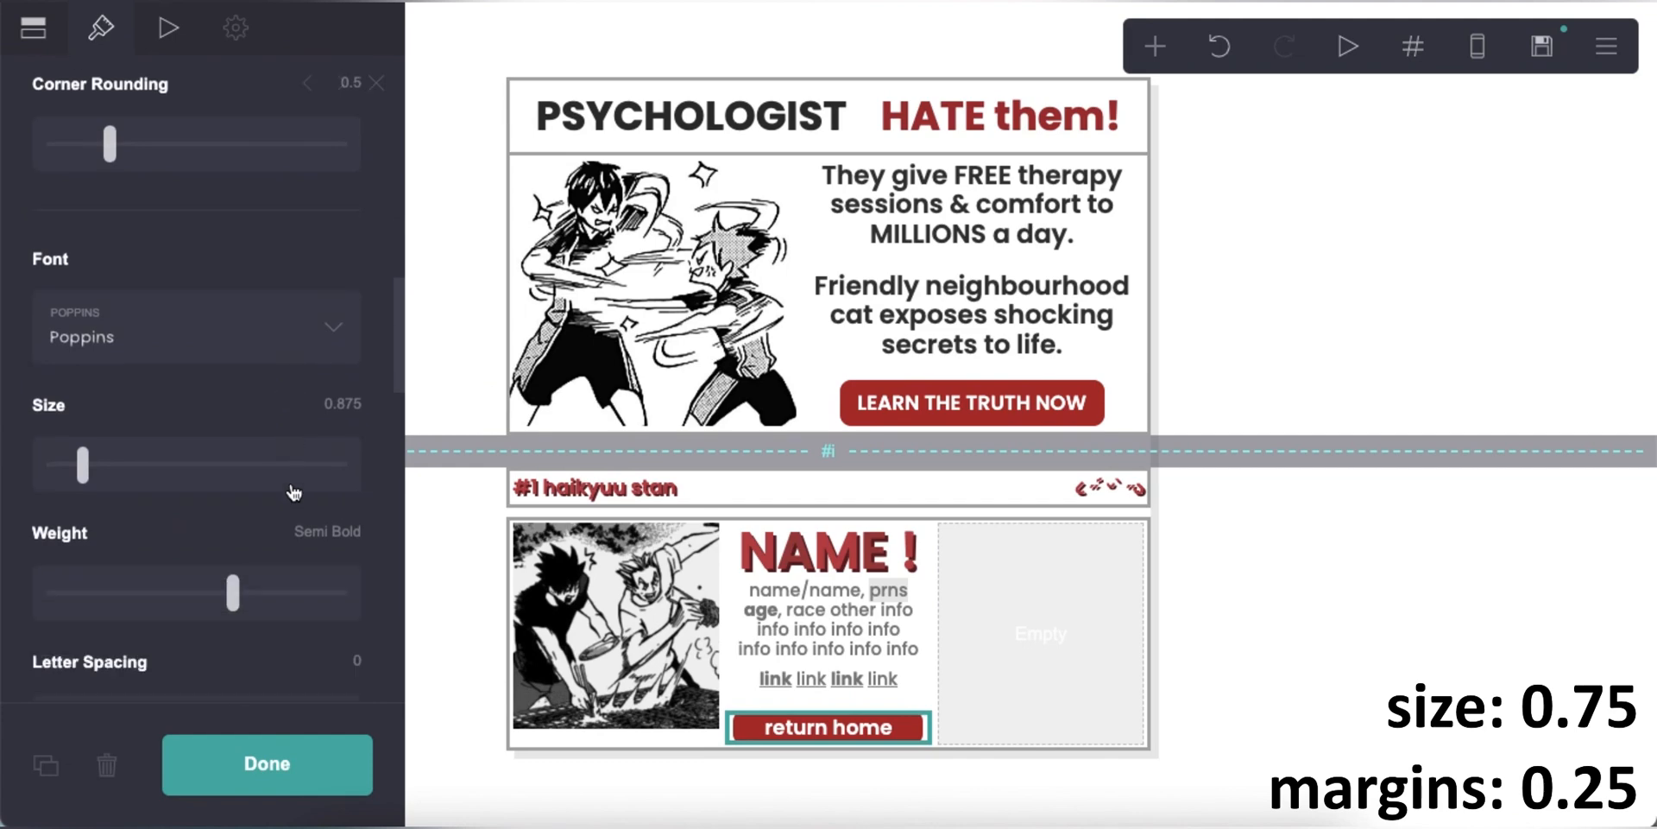
{"action": "scroll", "coordinate": [294, 492], "scroll_direction": "down", "scroll_amount": 1}
{"action": "left_click", "coordinate": [348, 363]}
{"action": "type", "text": ".75"}
{"action": "key", "text": "Return"}
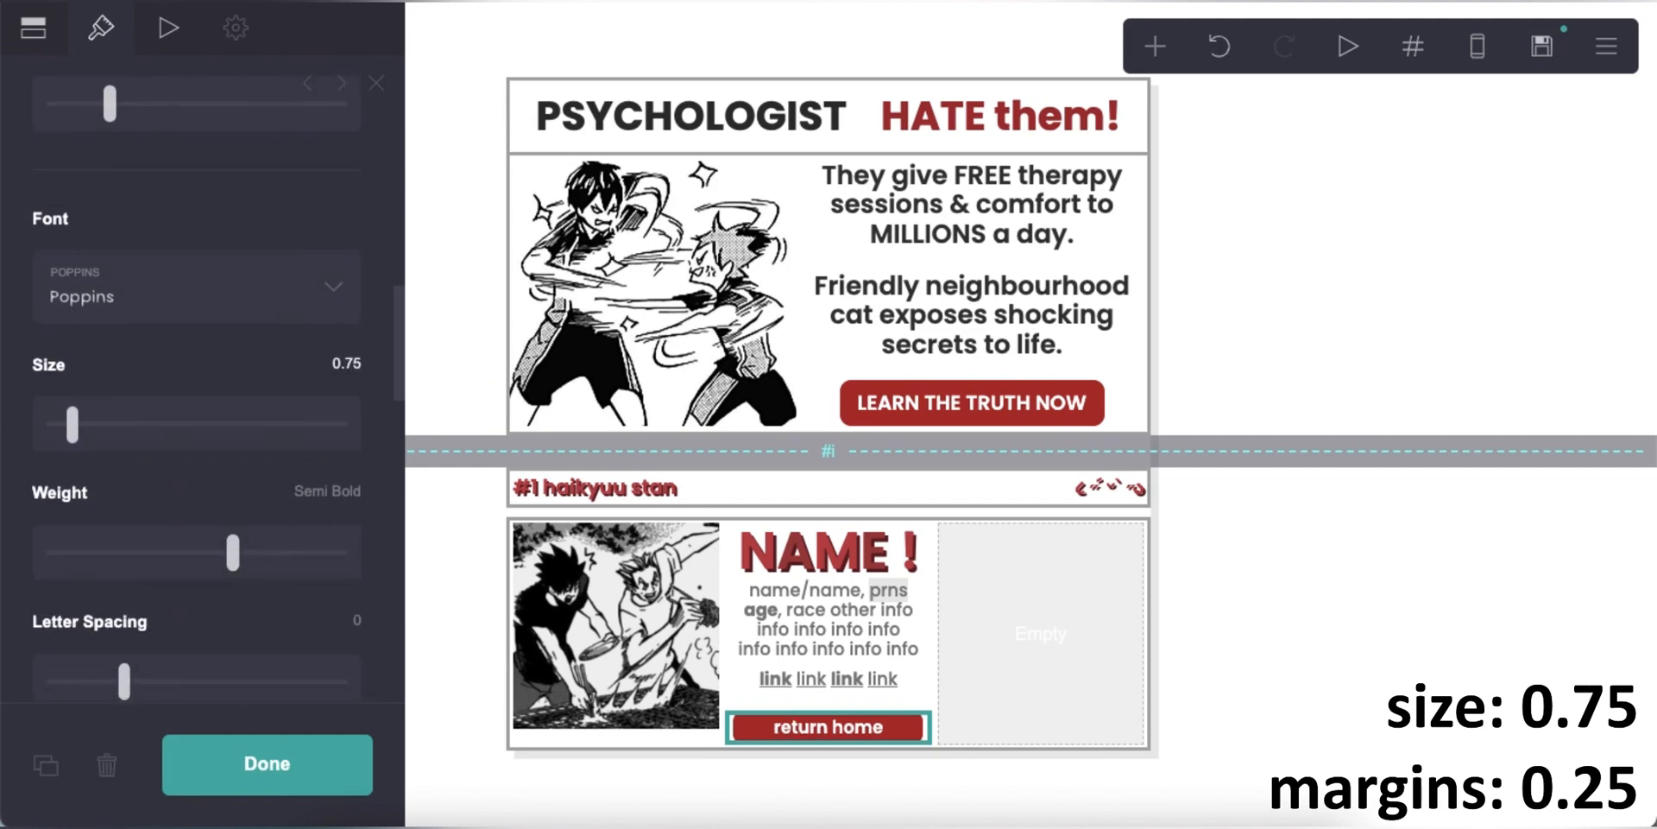
- Set the return home button's margins to 0.25 and check the page in mobile view
{"action": "scroll", "coordinate": [274, 482], "scroll_direction": "down", "scroll_amount": 5}
{"action": "scroll", "coordinate": [274, 482], "scroll_direction": "down", "scroll_amount": 10}
{"action": "left_click", "coordinate": [348, 435]}
{"action": "type", "text": ".25"}
{"action": "key", "text": "Return"}
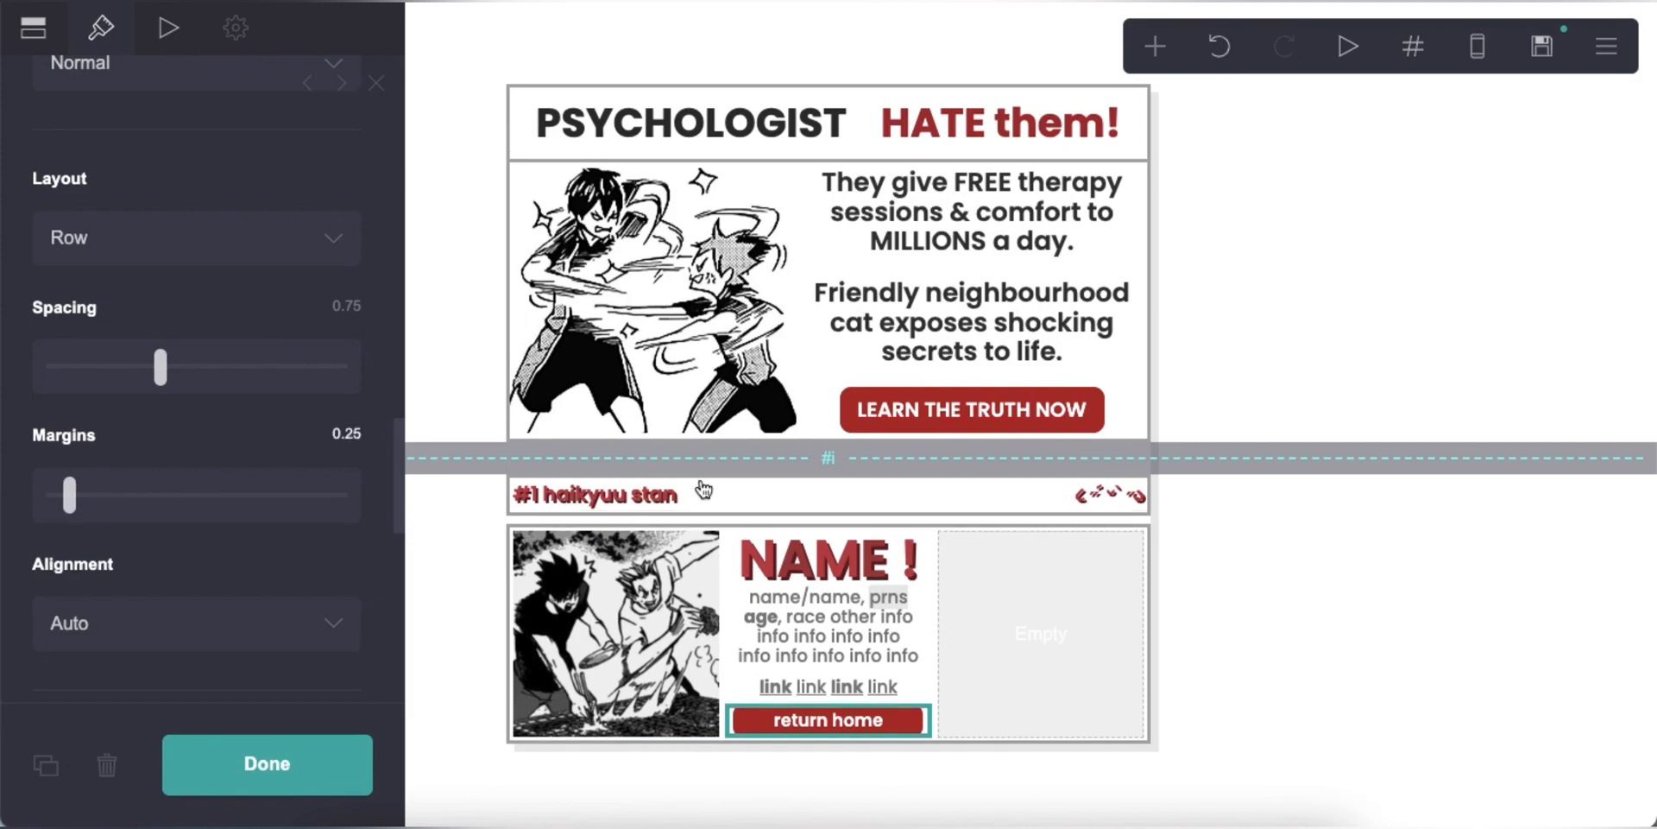
{"action": "left_click", "coordinate": [1378, 625]}
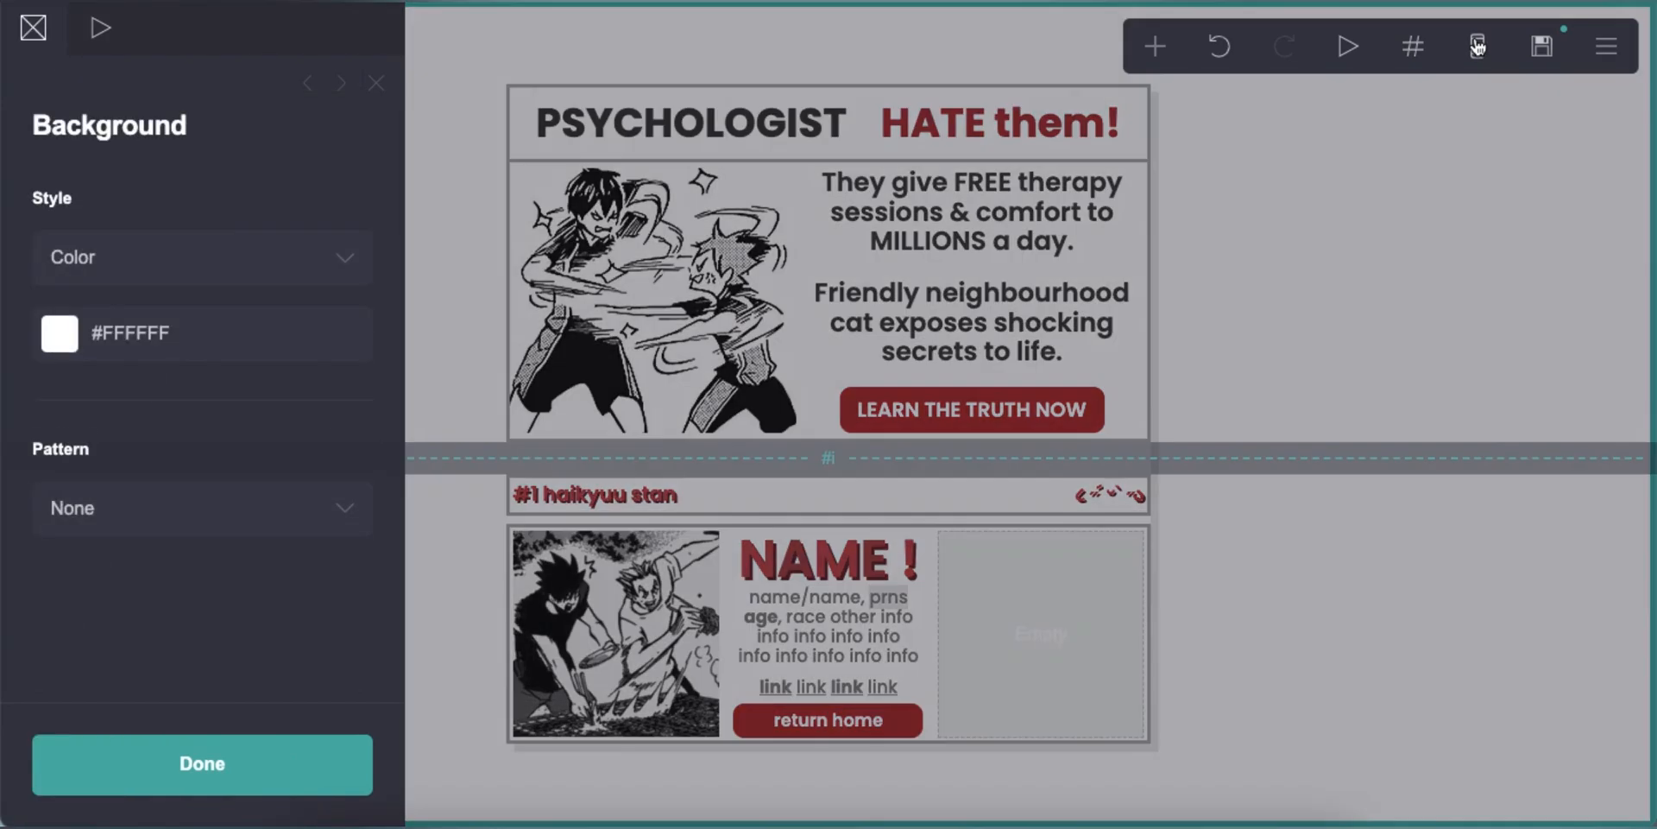
{"action": "left_click", "coordinate": [1478, 47]}
{"action": "left_click", "coordinate": [1477, 46]}
- Add an image element to the empty third column beside NAME and upload the barbecue artwork into it
{"action": "left_click", "coordinate": [1155, 46]}
{"action": "left_click", "coordinate": [877, 174]}
{"action": "left_click_drag", "start_coordinate": [861, 672], "coordinate": [1092, 388]}
{"action": "left_click", "coordinate": [123, 319]}
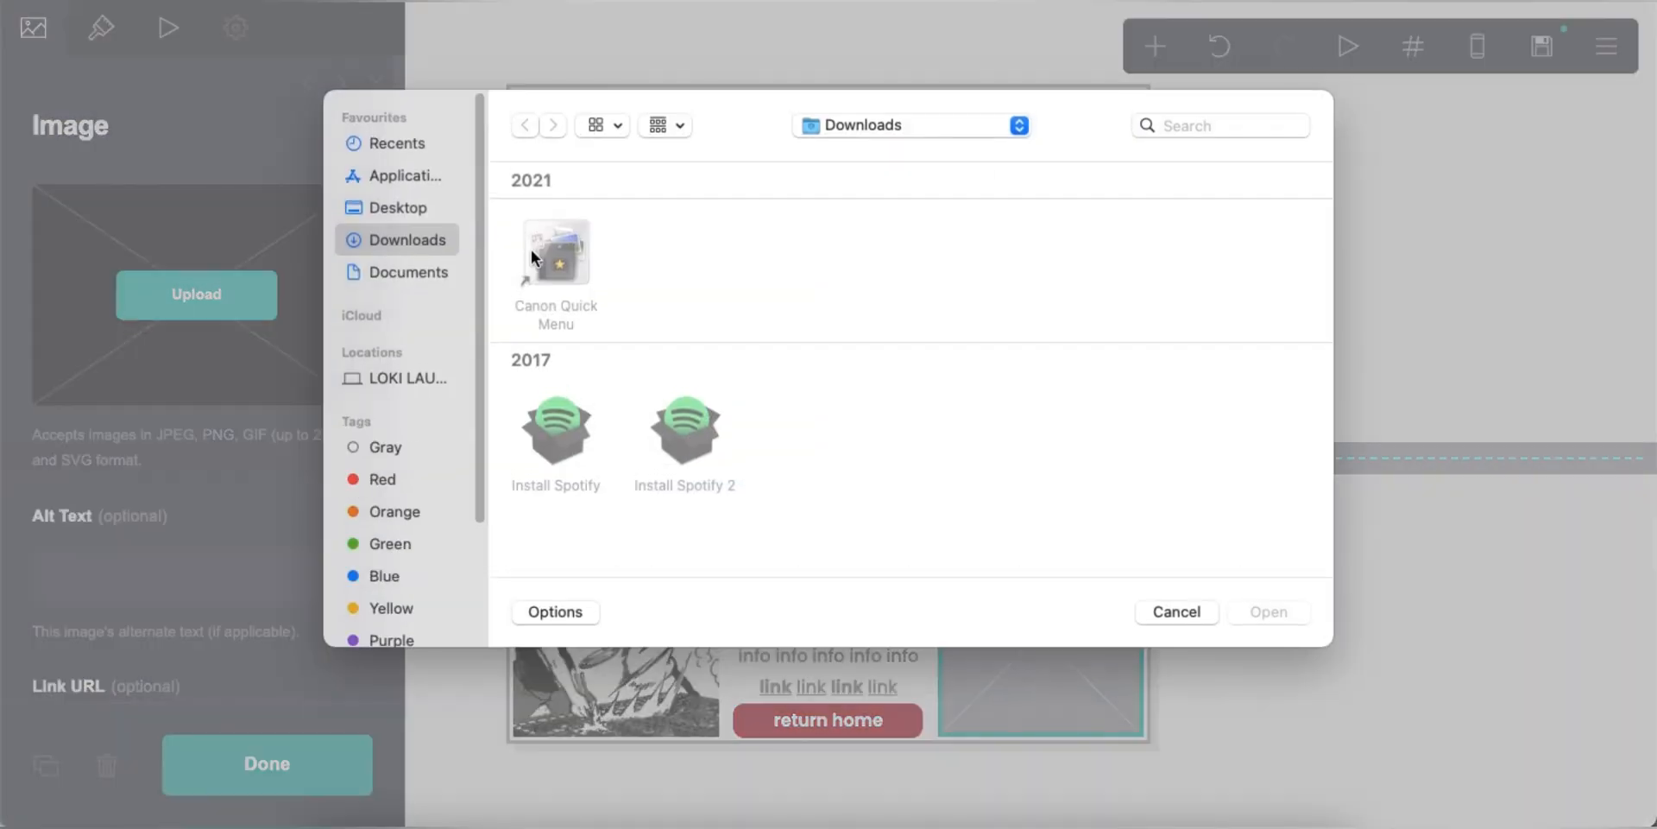
{"action": "double_click", "coordinate": [816, 250]}
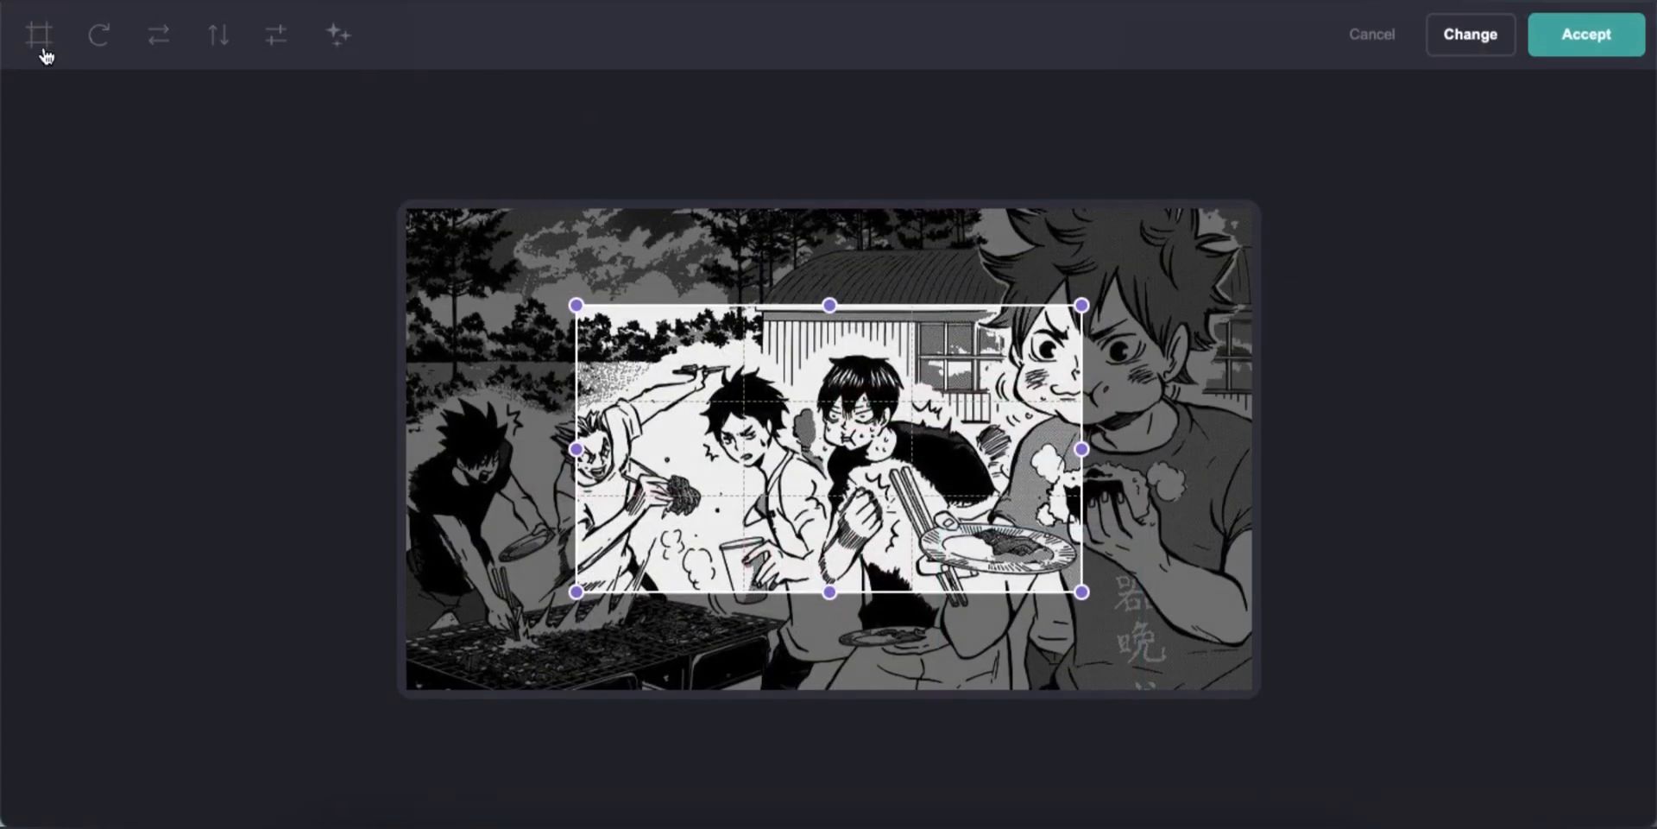
- Crop the uploaded artwork to a square around the two middle characters and check the page in mobile view
{"action": "left_click_drag", "start_coordinate": [744, 387], "coordinate": [746, 409]}
{"action": "left_click", "coordinate": [1535, 41]}
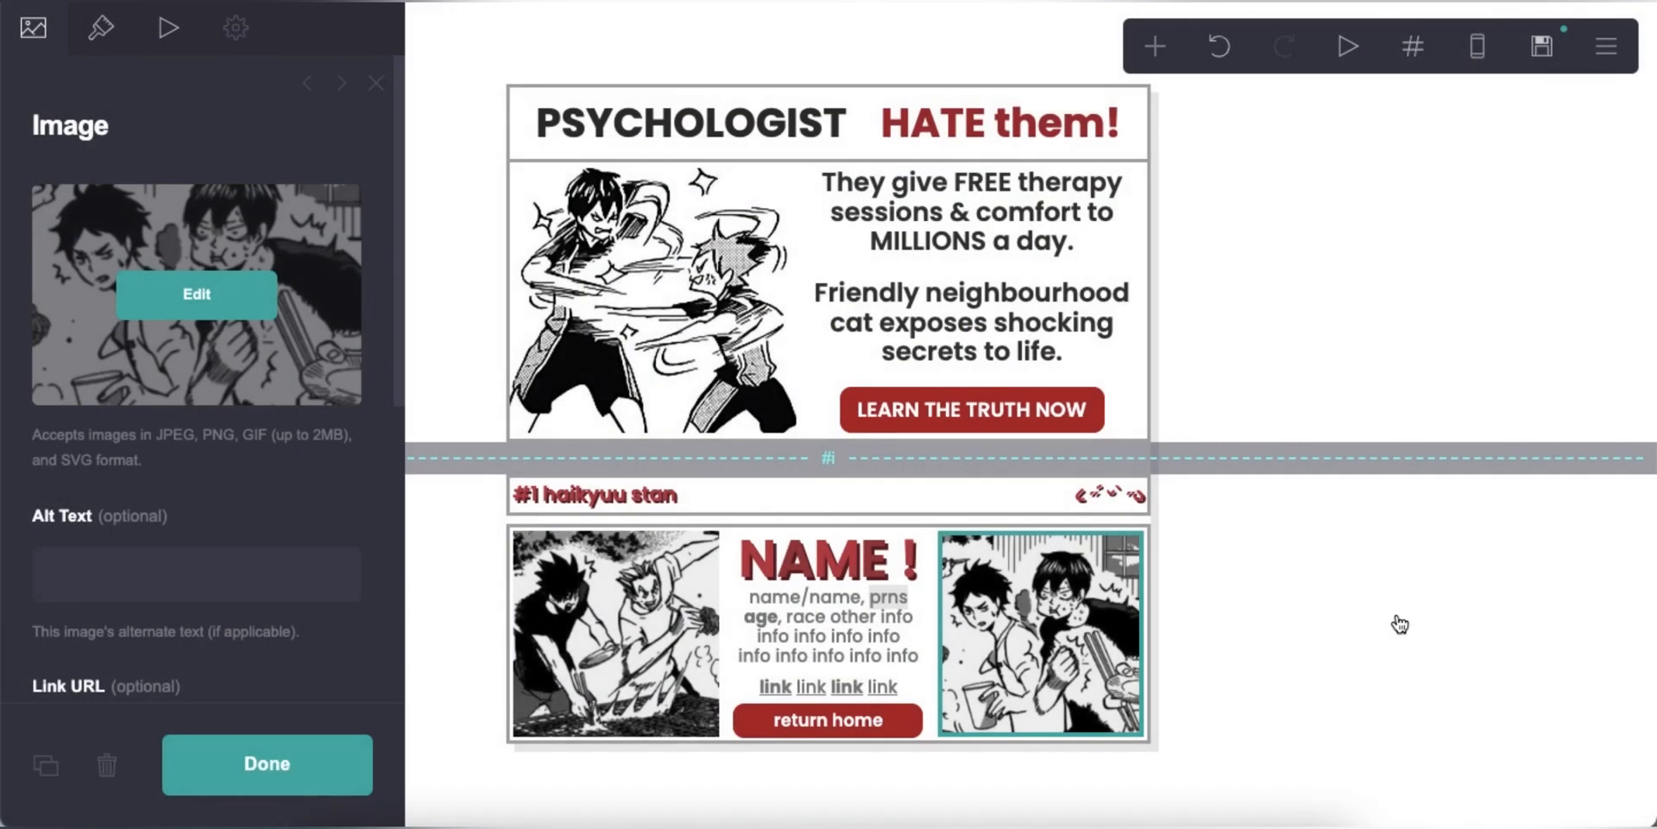
{"action": "left_click", "coordinate": [1407, 207]}
{"action": "left_click", "coordinate": [1477, 62]}
{"action": "left_click", "coordinate": [1477, 62]}
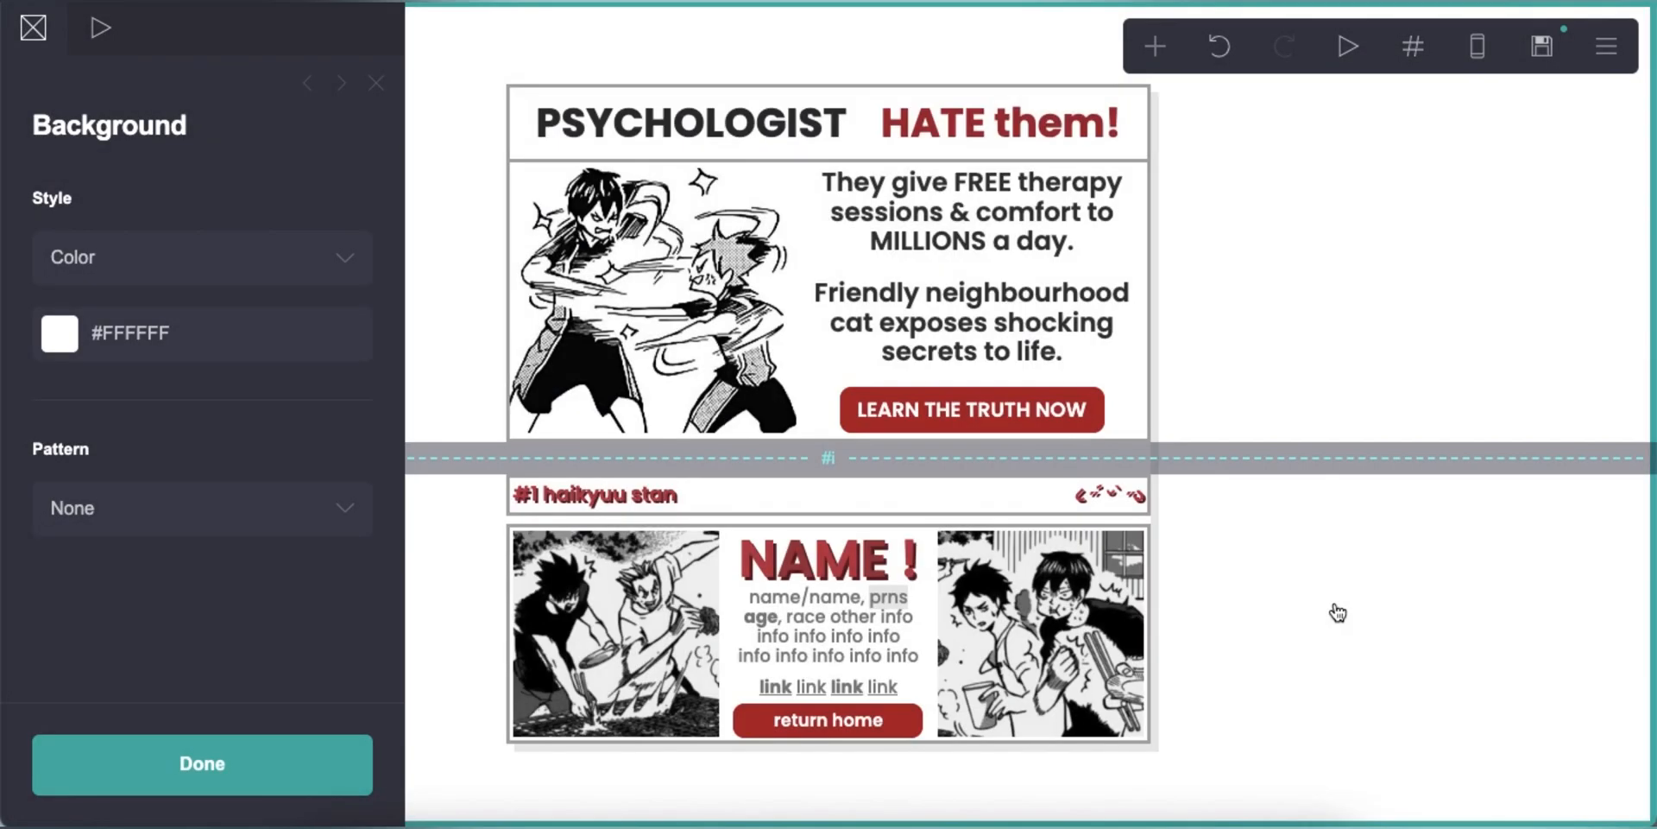
- Add a container below the NAME section and divide it into three columns
{"action": "left_click", "coordinate": [1155, 46]}
{"action": "left_click", "coordinate": [902, 563]}
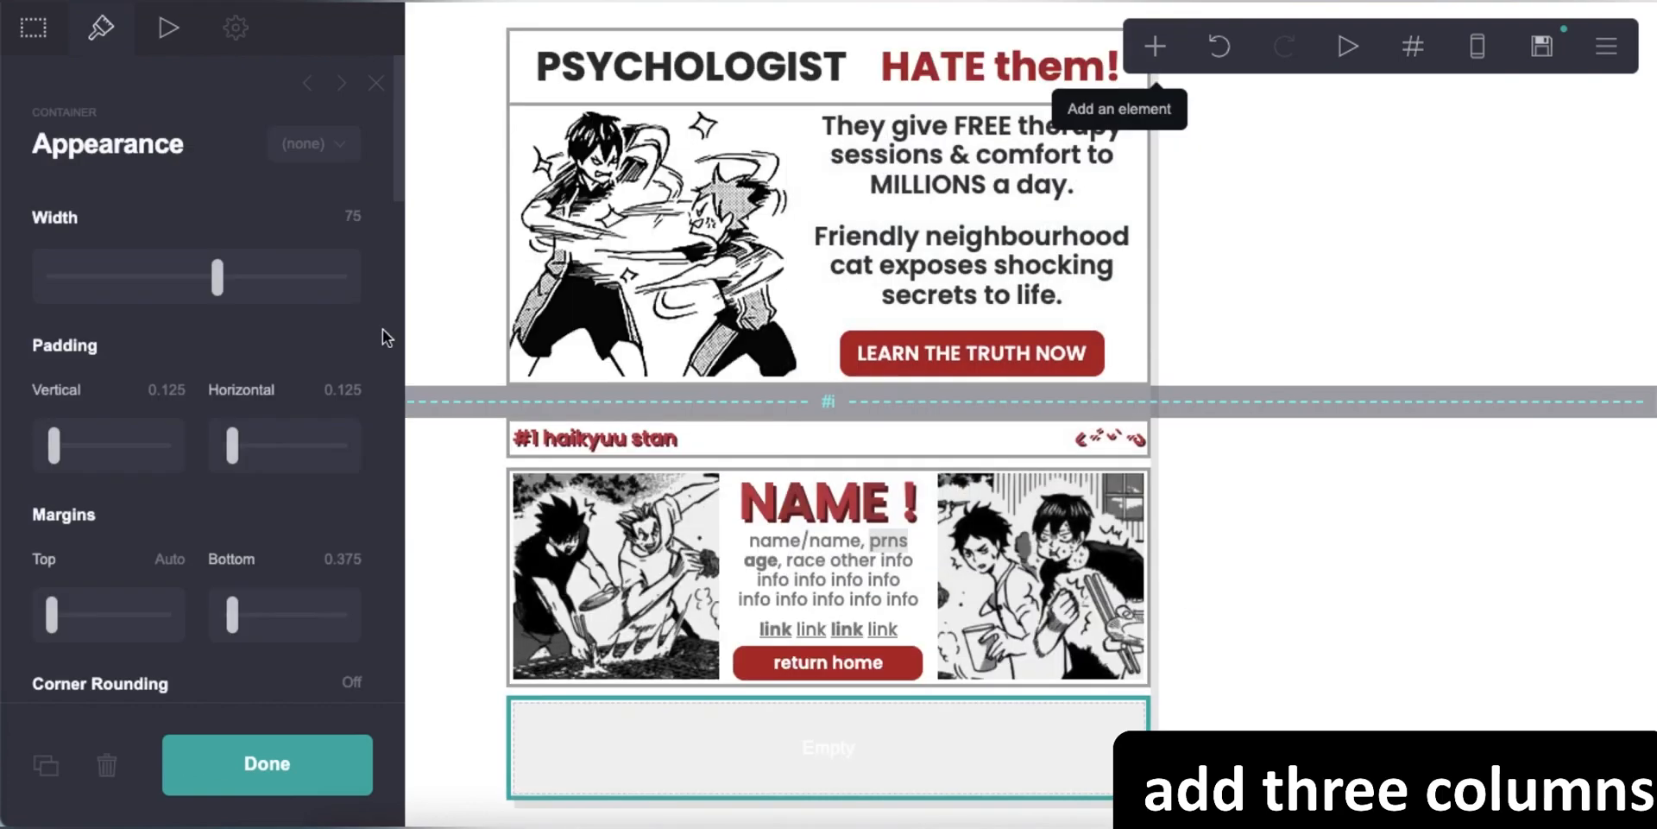
{"action": "left_click", "coordinate": [16, 41]}
{"action": "left_click", "coordinate": [164, 259]}
{"action": "left_click", "coordinate": [173, 285]}
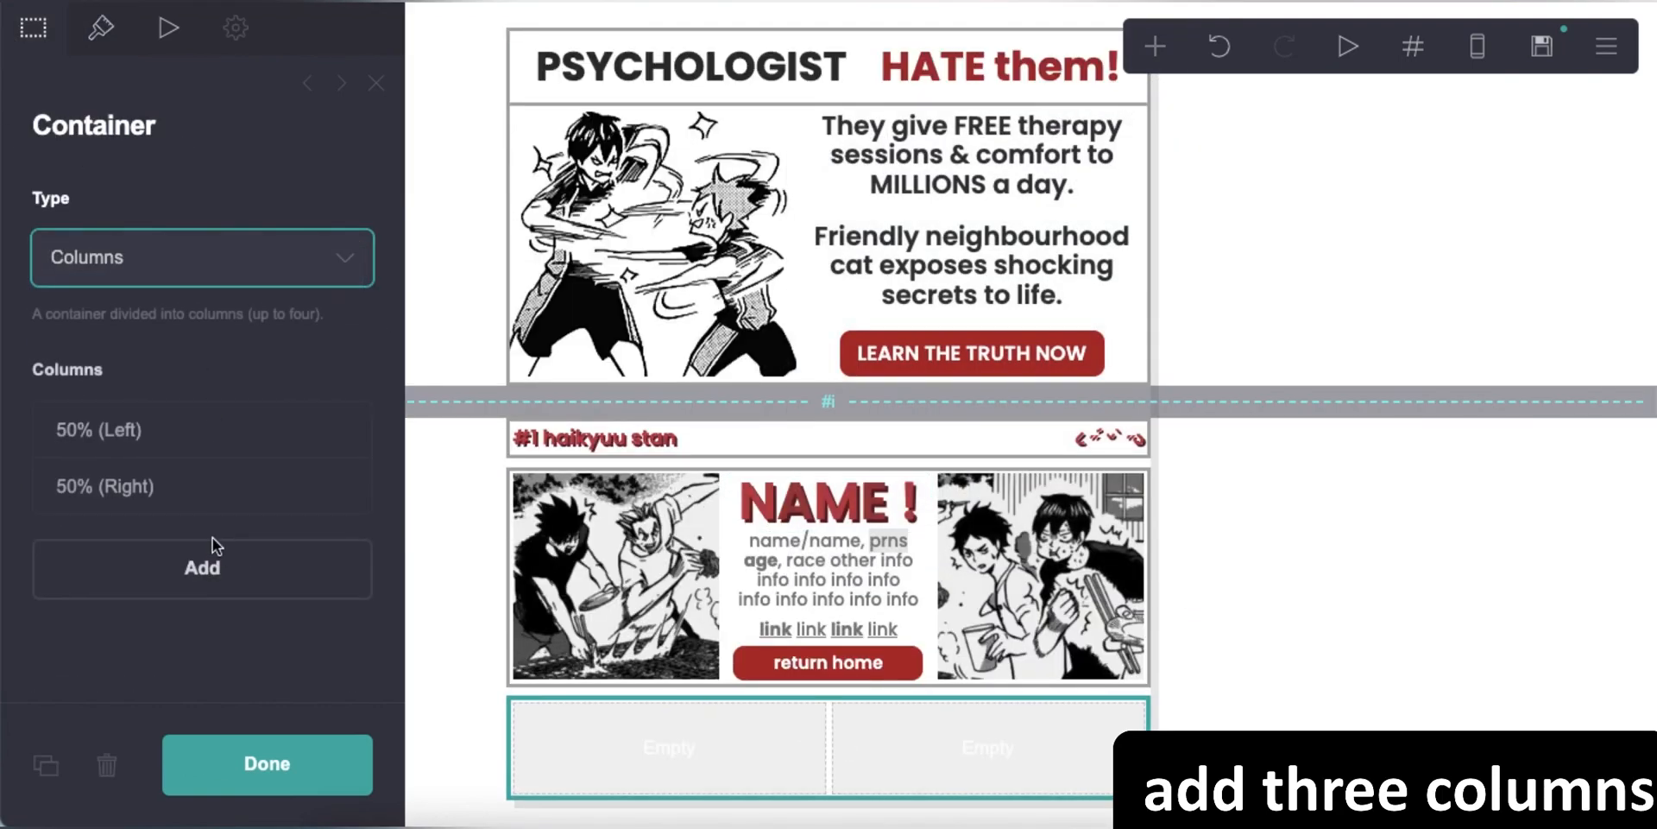
{"action": "left_click", "coordinate": [220, 561]}
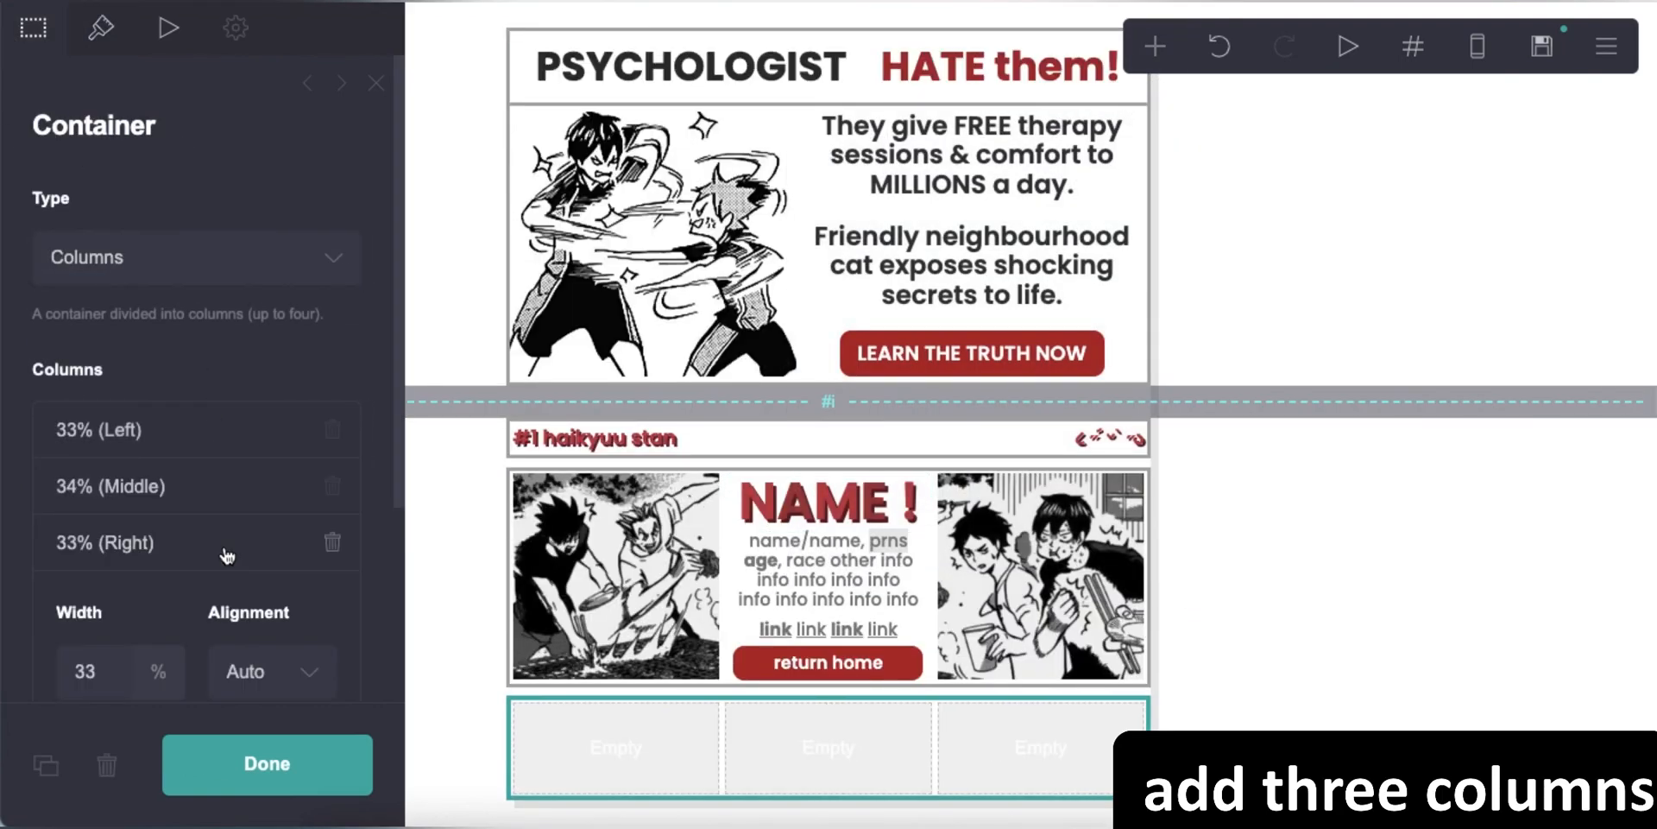
{"action": "left_click", "coordinate": [1449, 567]}
- Duplicate the NAME heading and place the copy in the first column of the new container
{"action": "left_click", "coordinate": [820, 501]}
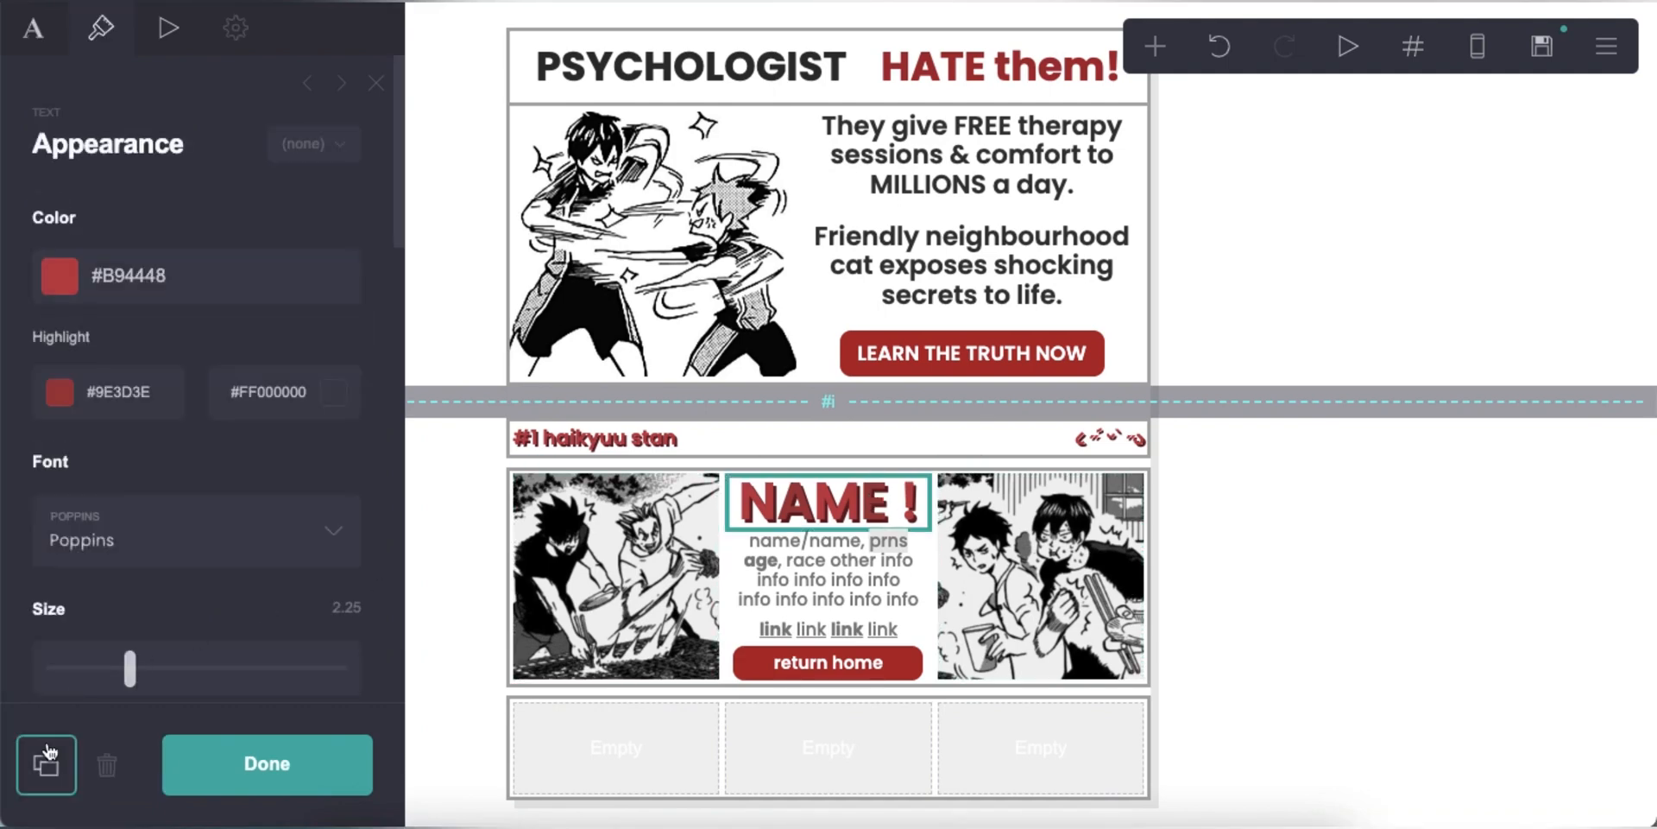
{"action": "left_click", "coordinate": [45, 763]}
{"action": "left_click_drag", "start_coordinate": [834, 512], "coordinate": [591, 730]}
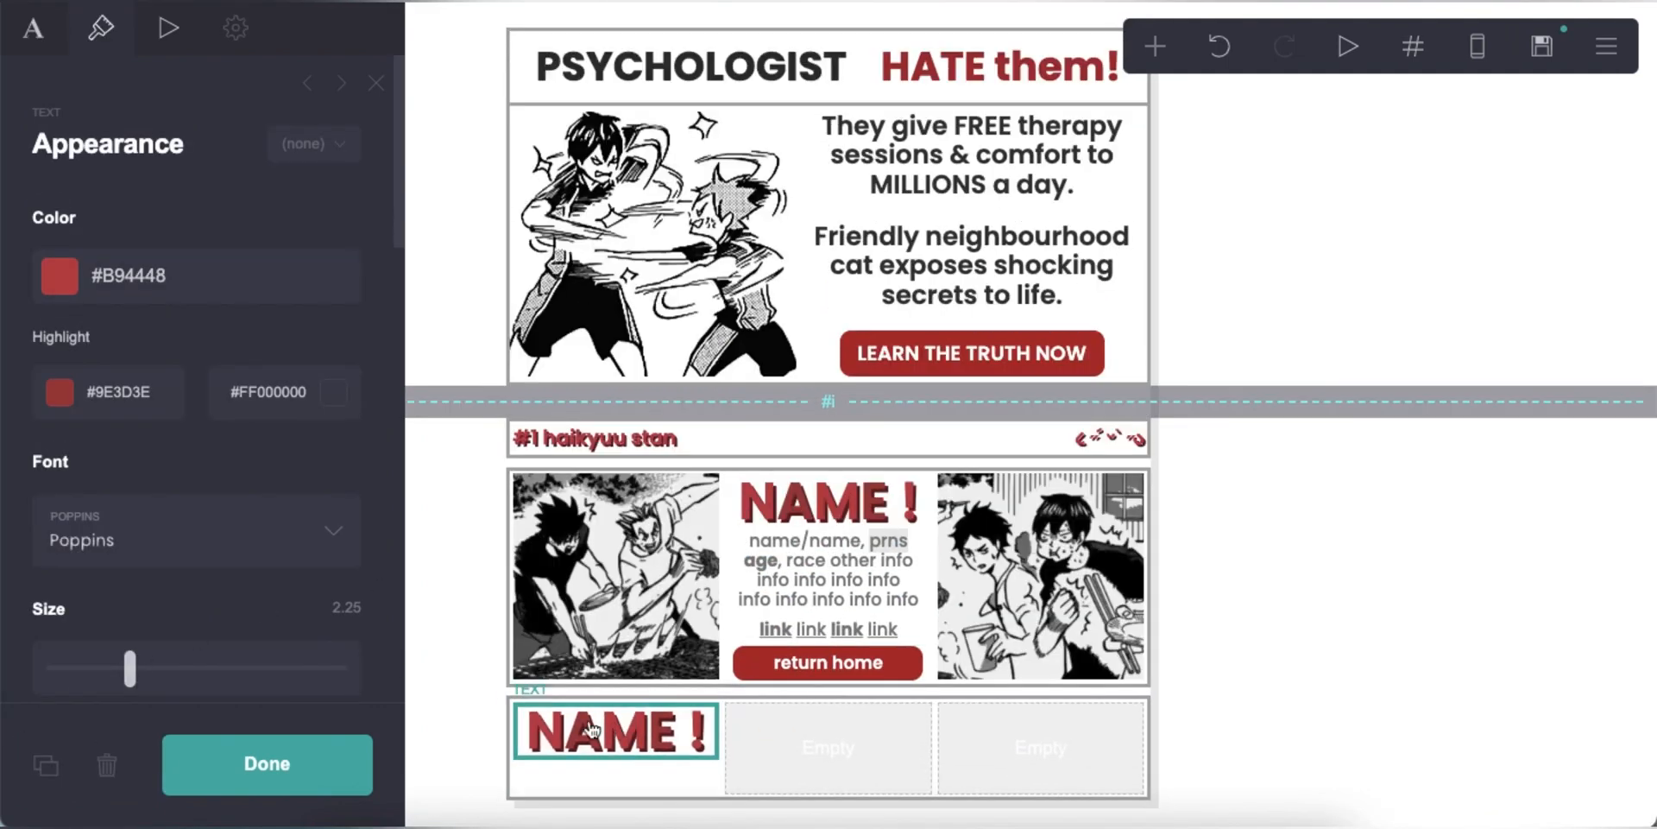
- Replace the copied heading's text with "★ , B==Y==F" copied from the notes
{"action": "left_click", "coordinate": [474, 826]}
{"action": "left_click_drag", "start_coordinate": [407, 286], "coordinate": [373, 306]}
{"action": "left_click", "coordinate": [348, 307]}
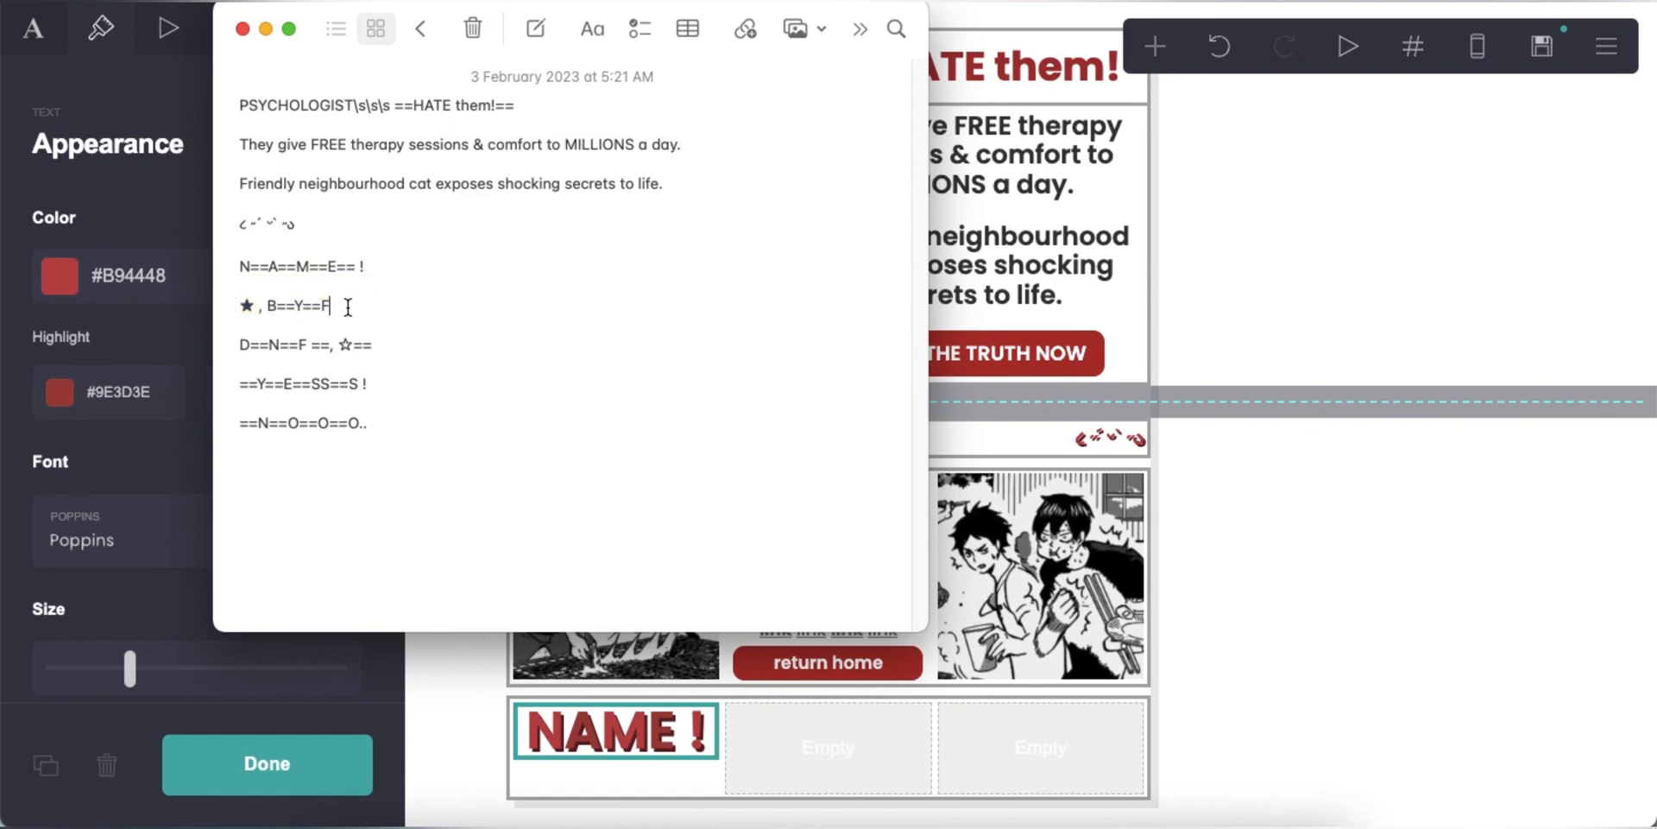
{"action": "right_click", "coordinate": [268, 305]}
{"action": "left_click", "coordinate": [308, 337]}
{"action": "left_click", "coordinate": [34, 30]}
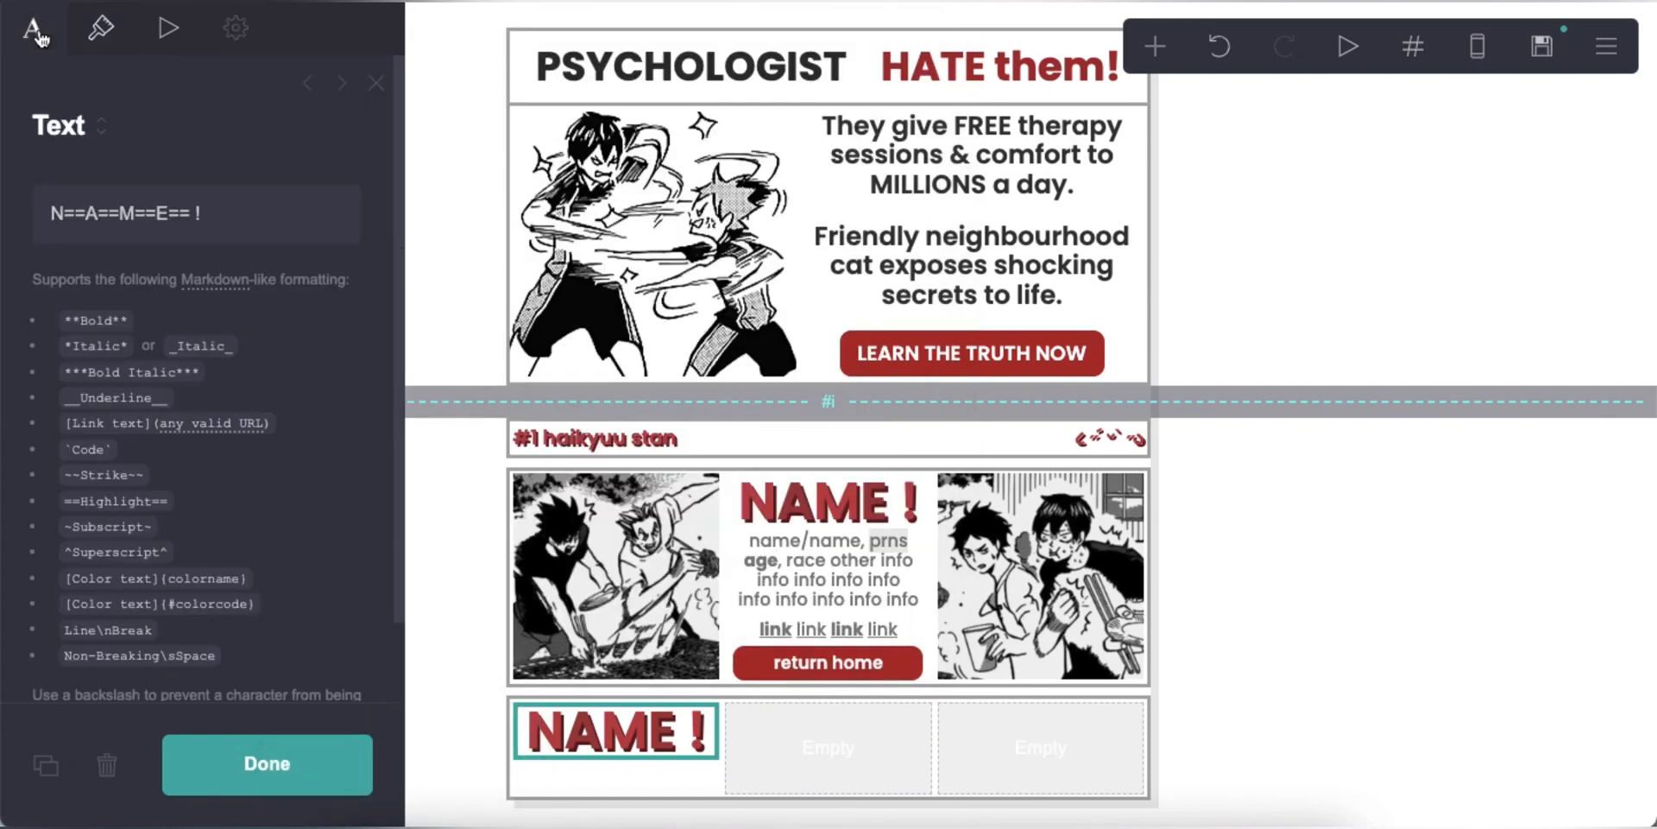
{"action": "right_click", "coordinate": [173, 214]}
{"action": "left_click", "coordinate": [247, 414]}
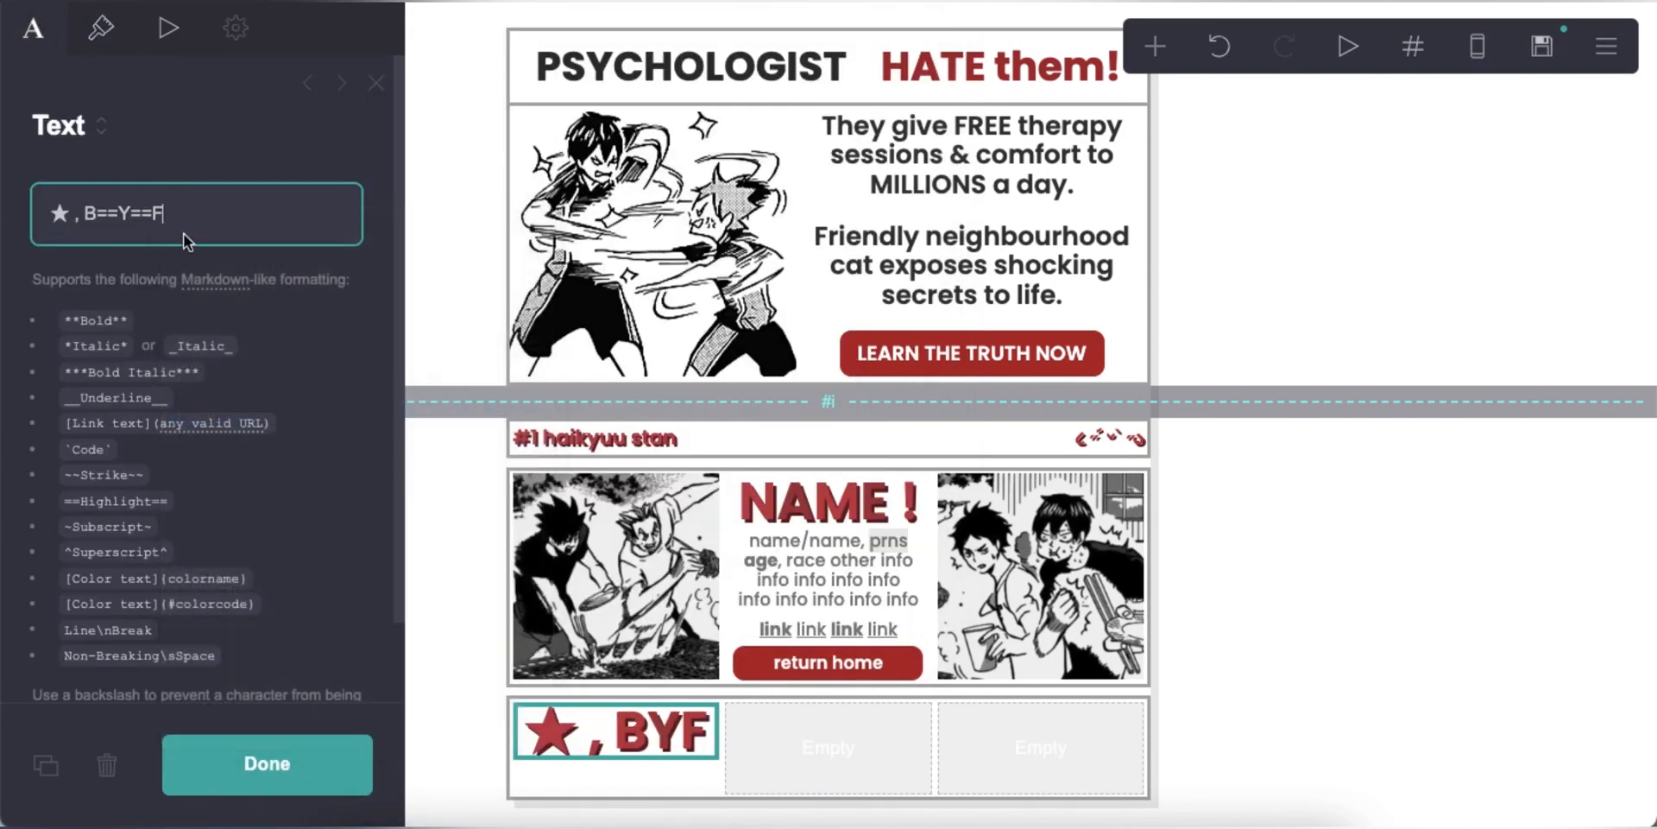
- Set the BYF heading's line spacing to 1.375
{"action": "left_click", "coordinate": [121, 37]}
{"action": "scroll", "coordinate": [303, 452], "scroll_direction": "down", "scroll_amount": 5}
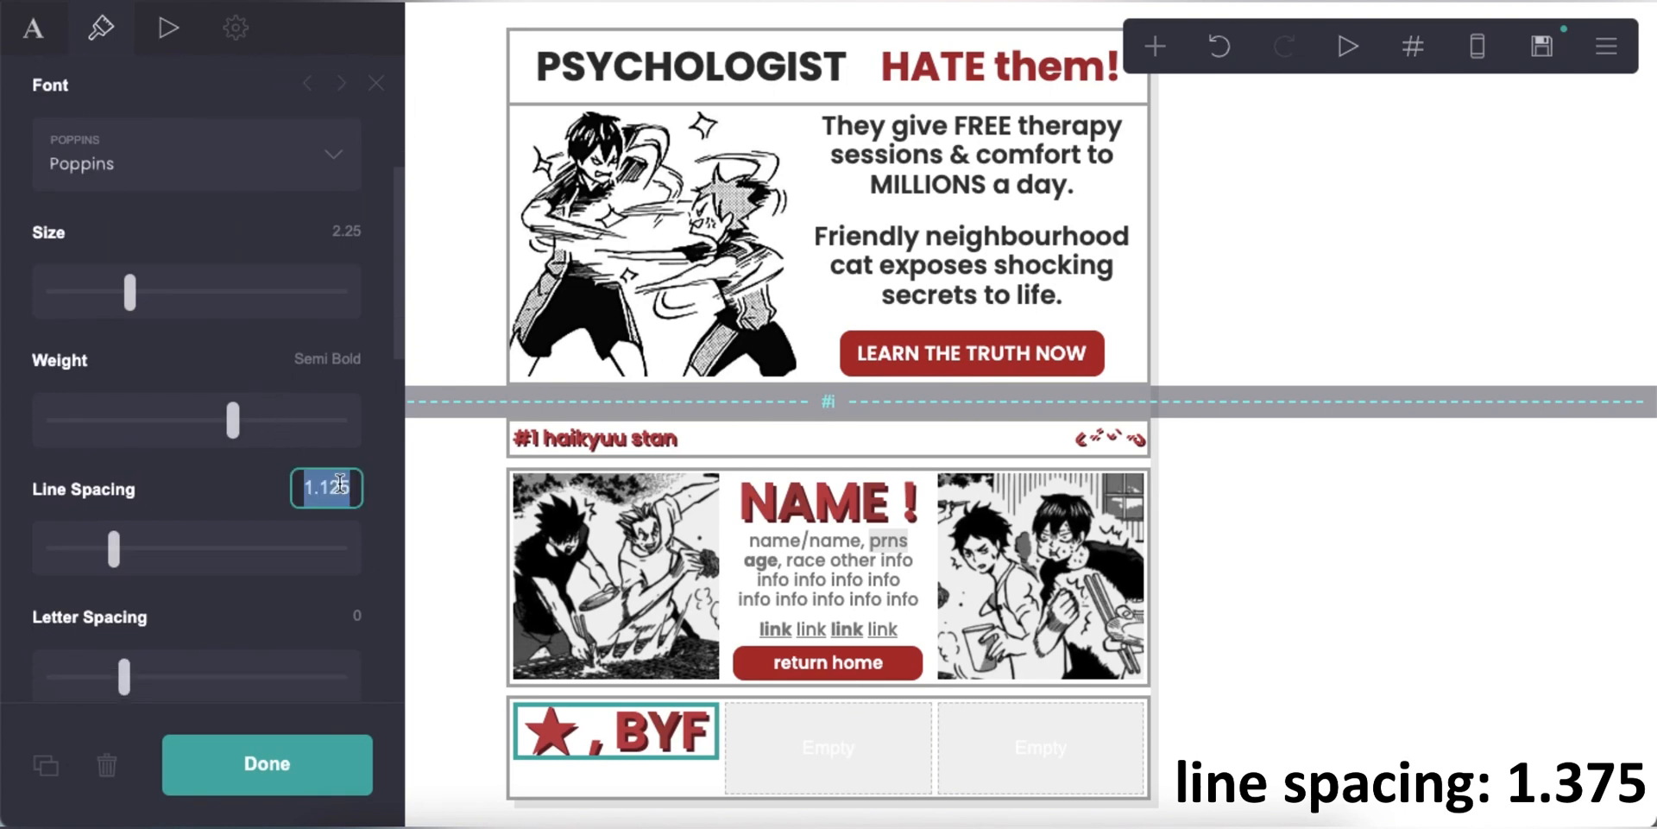
{"action": "type", "text": "1.375"}
{"action": "key", "text": "Return"}
- Duplicate the grey info text to beneath the BYF heading and replace its content with "info" repeated to fill seven lines
{"action": "left_click", "coordinate": [818, 549]}
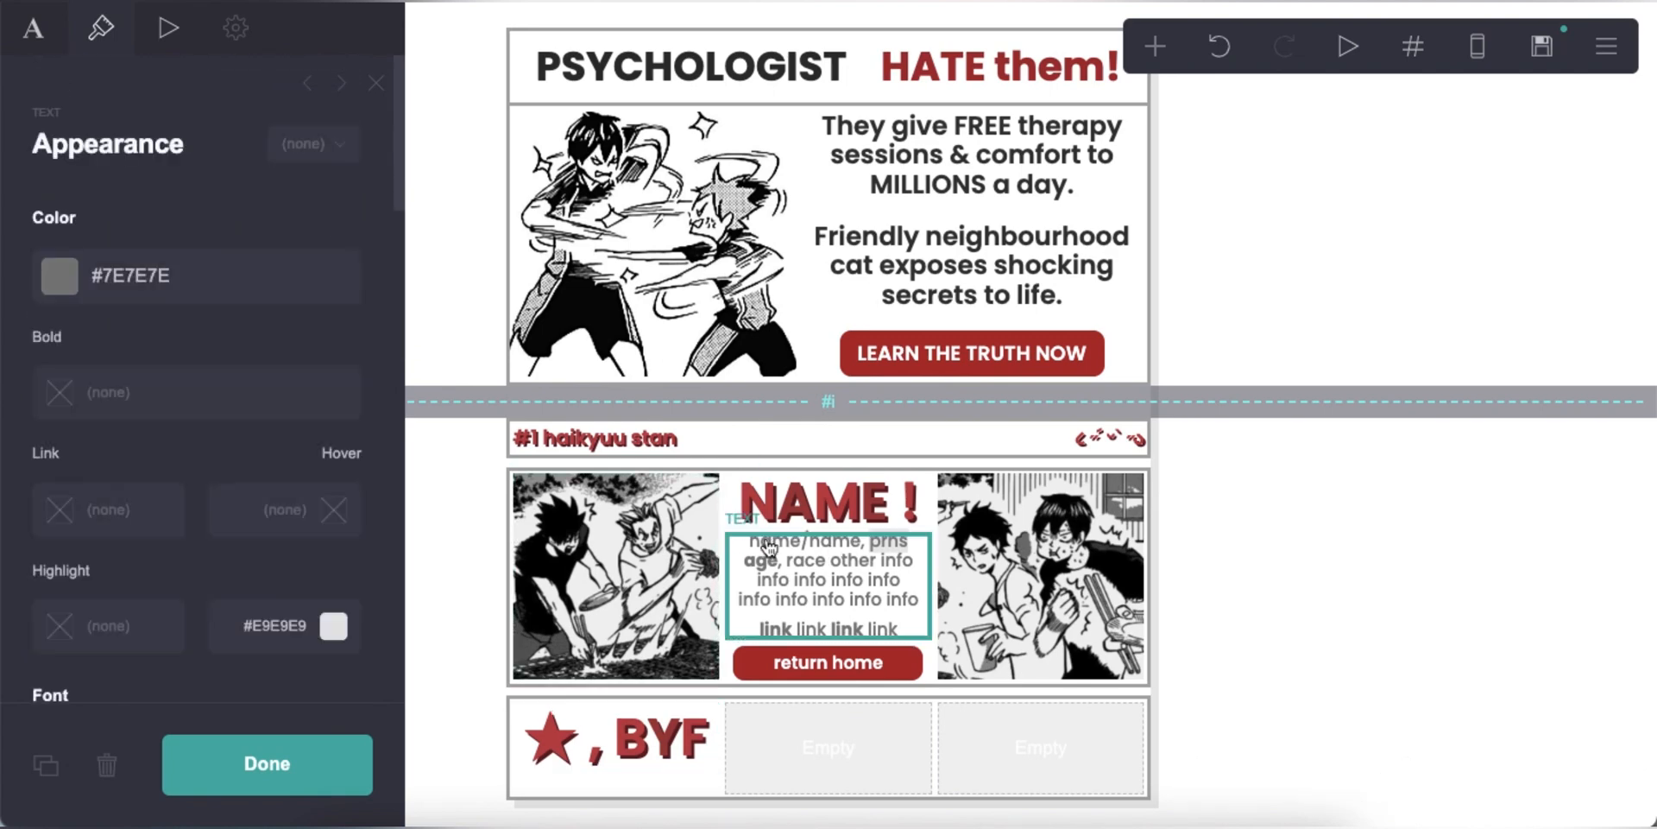
{"action": "left_click", "coordinate": [30, 768]}
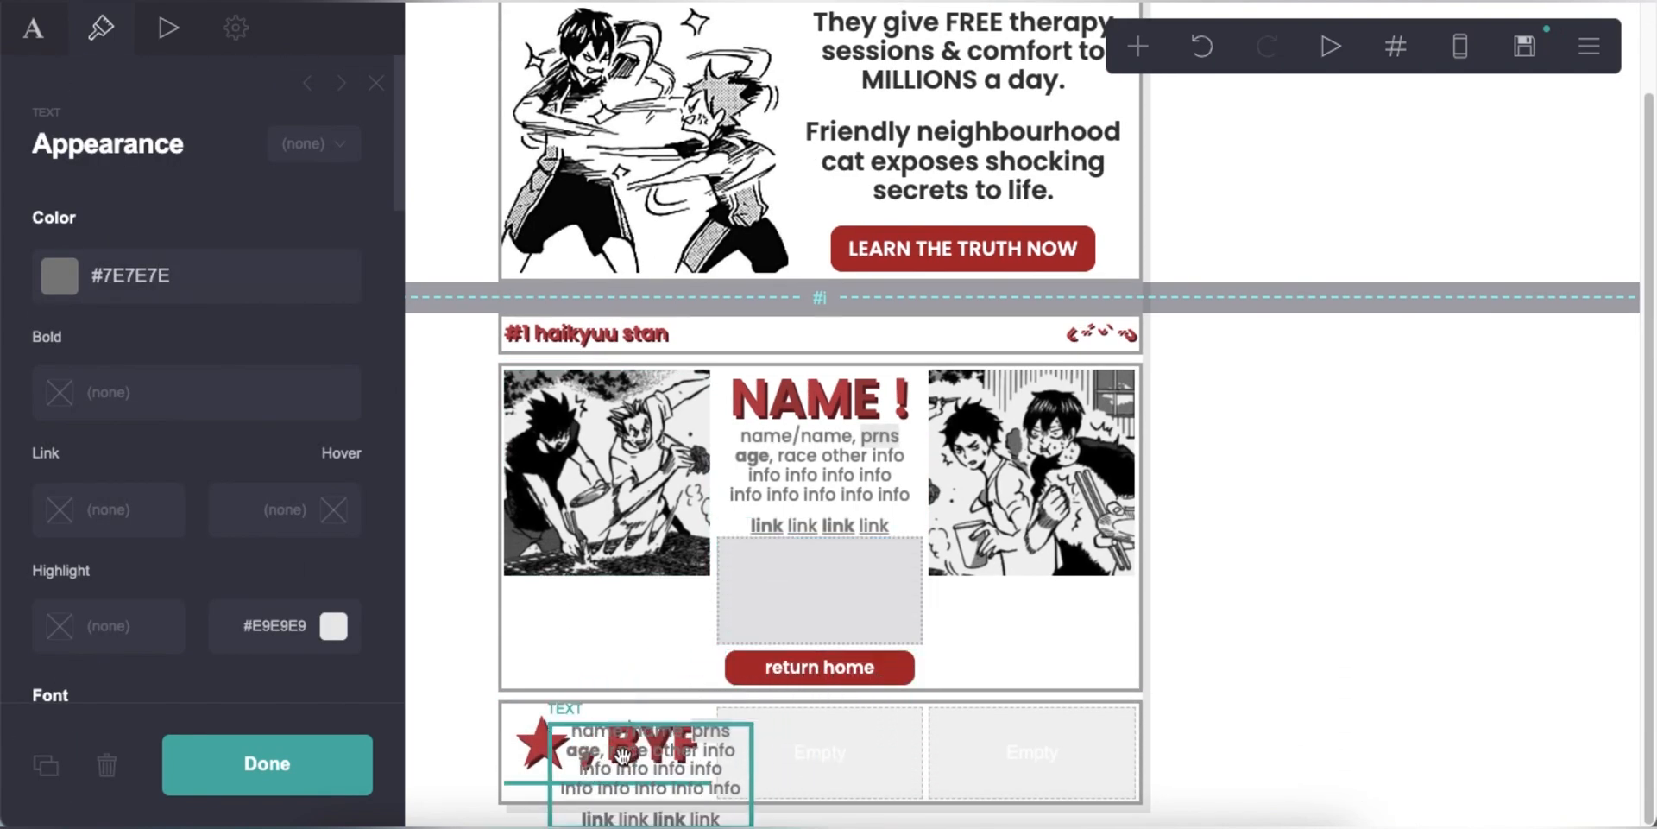
{"action": "left_click", "coordinate": [33, 28]}
{"action": "key", "text": "ctrl+a"}
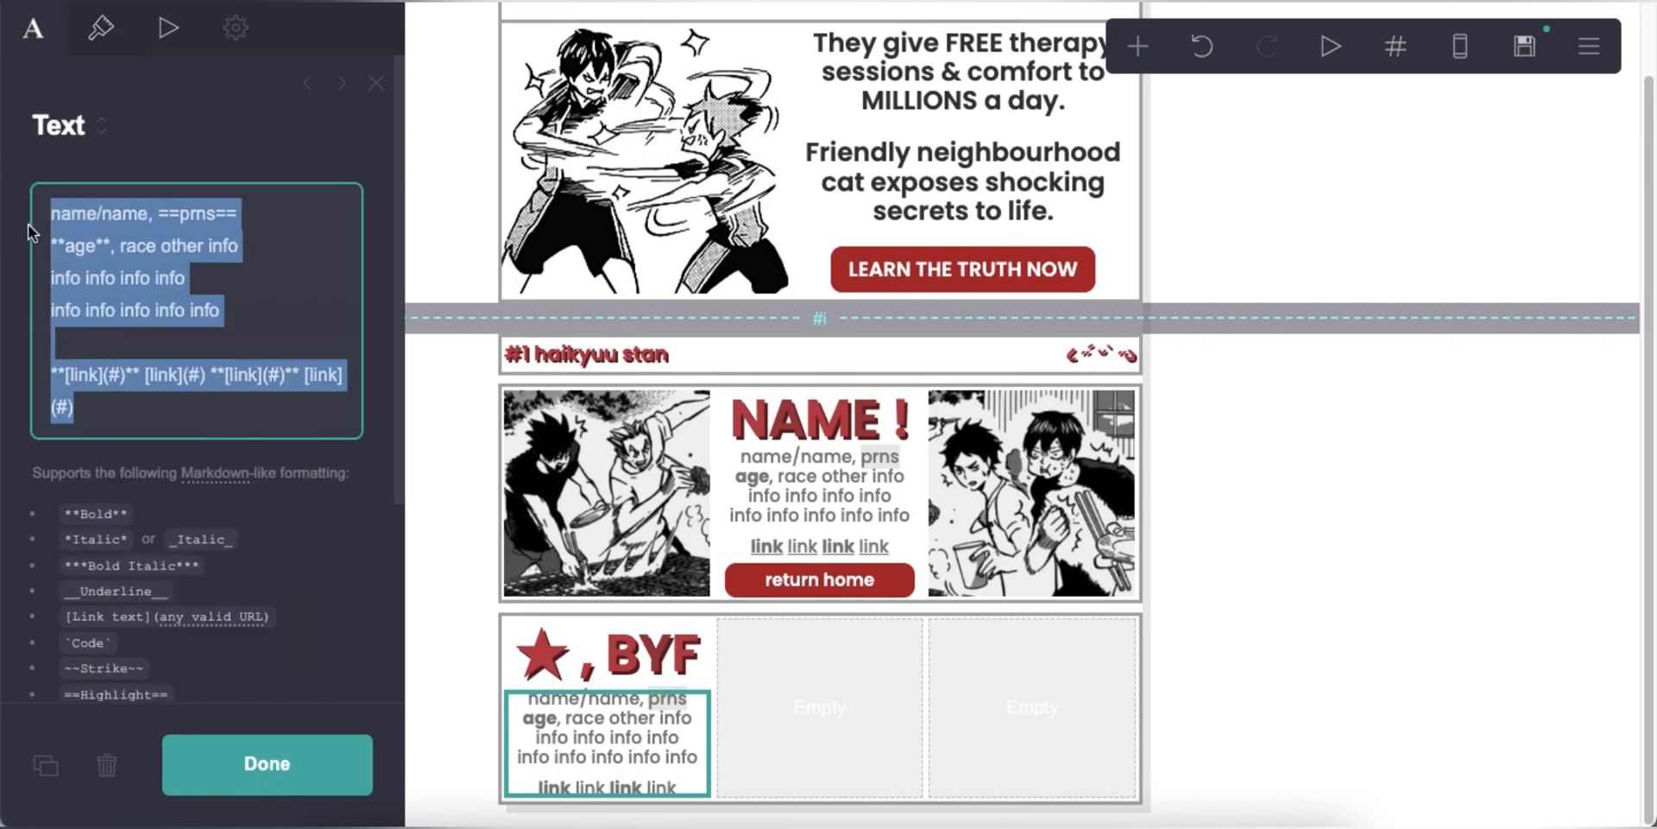
{"action": "type", "text": "info info info info info info info info info info info info info info info info"}
{"action": "scroll", "coordinate": [1083, 574], "scroll_direction": "down", "scroll_amount": 1}
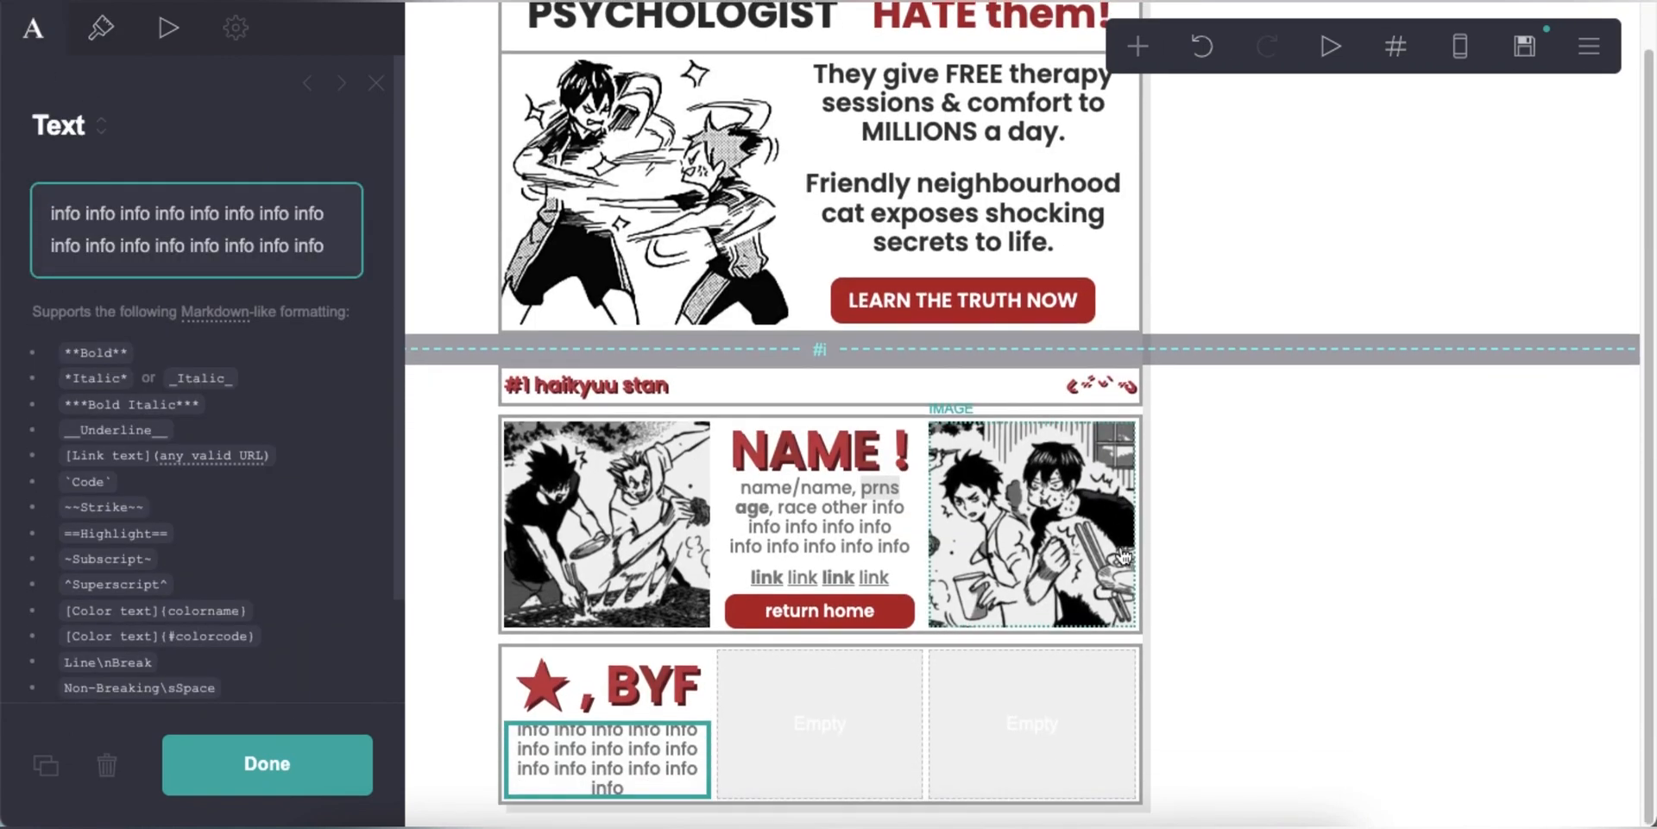
{"action": "type", "text": "info info info info info info info info info info info info info info info info"}
{"action": "scroll", "coordinate": [1181, 519], "scroll_direction": "down", "scroll_amount": 1}
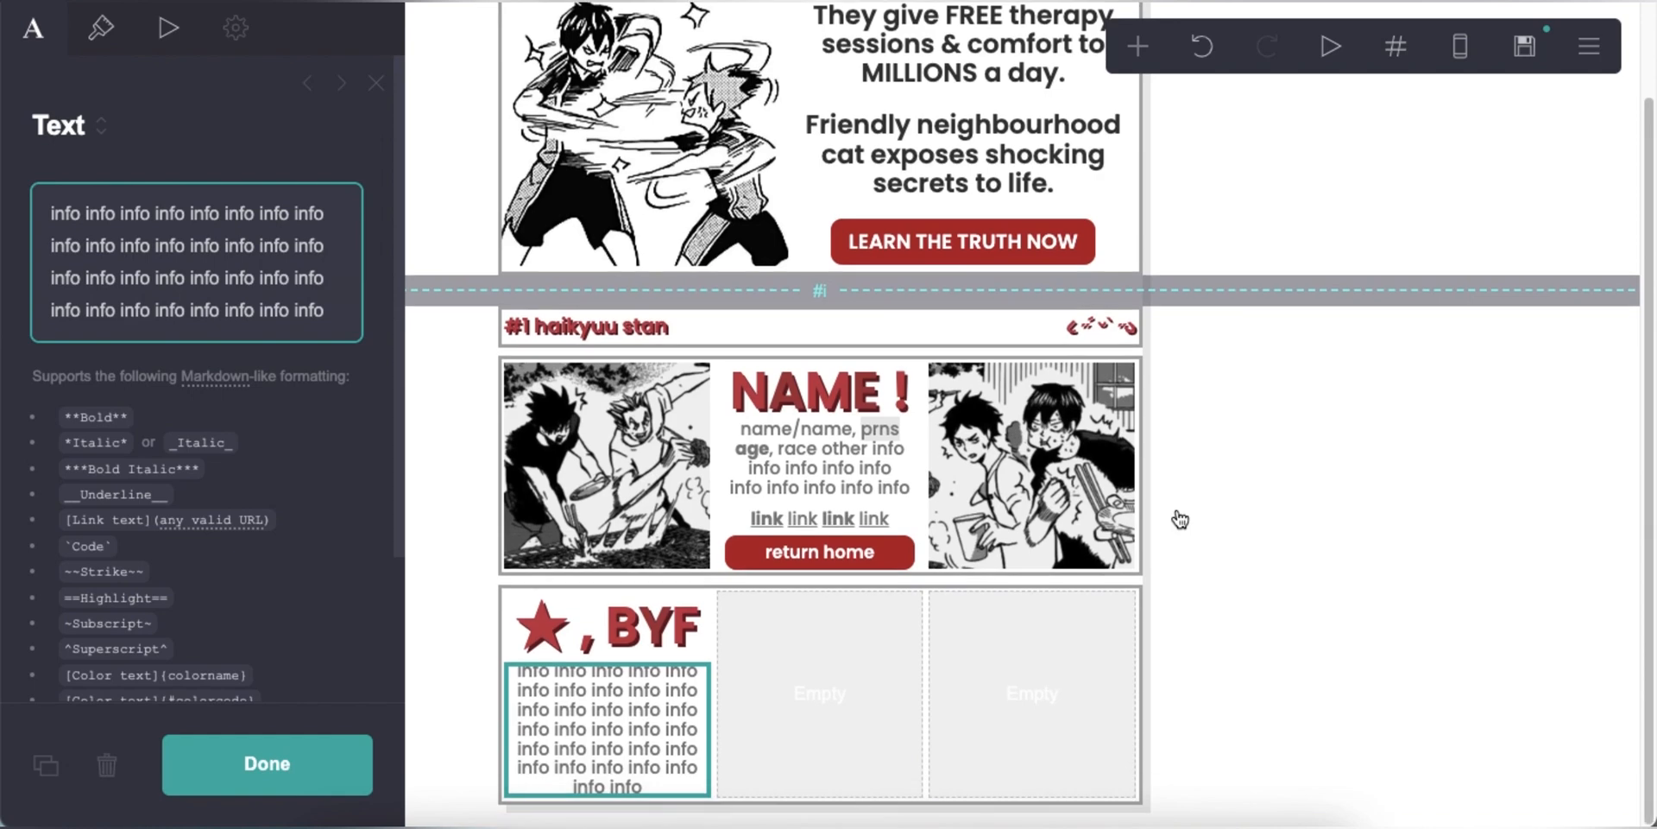
{"action": "type", "text": "info info info"}
{"action": "left_click", "coordinate": [1574, 687]}
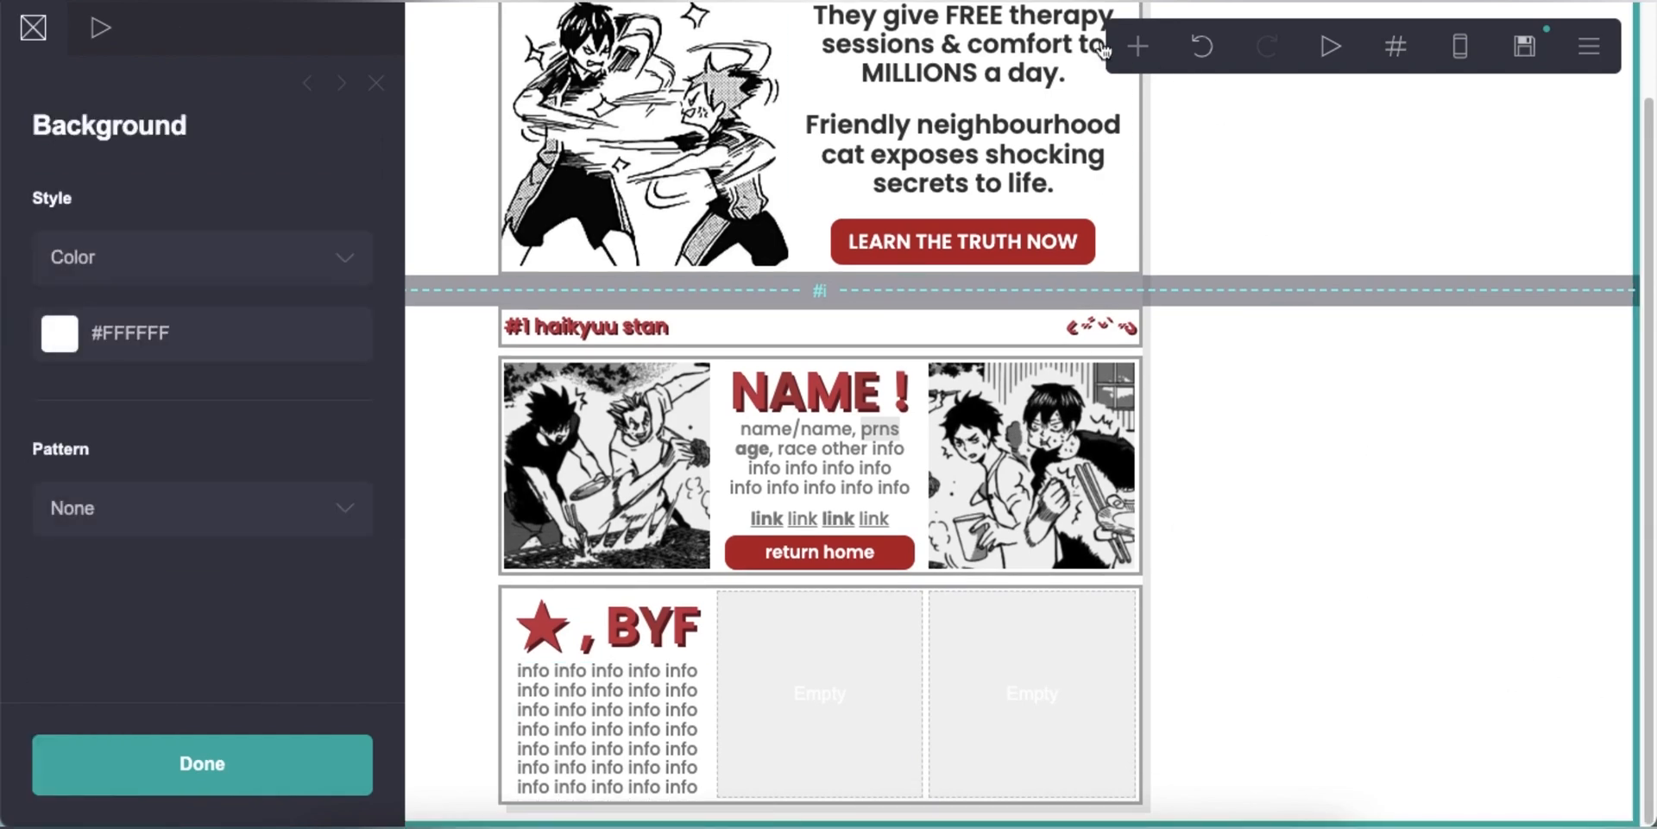
- Add an image element to the middle column beside BYF and upload the barbecue artwork into it
{"action": "left_click", "coordinate": [1138, 46]}
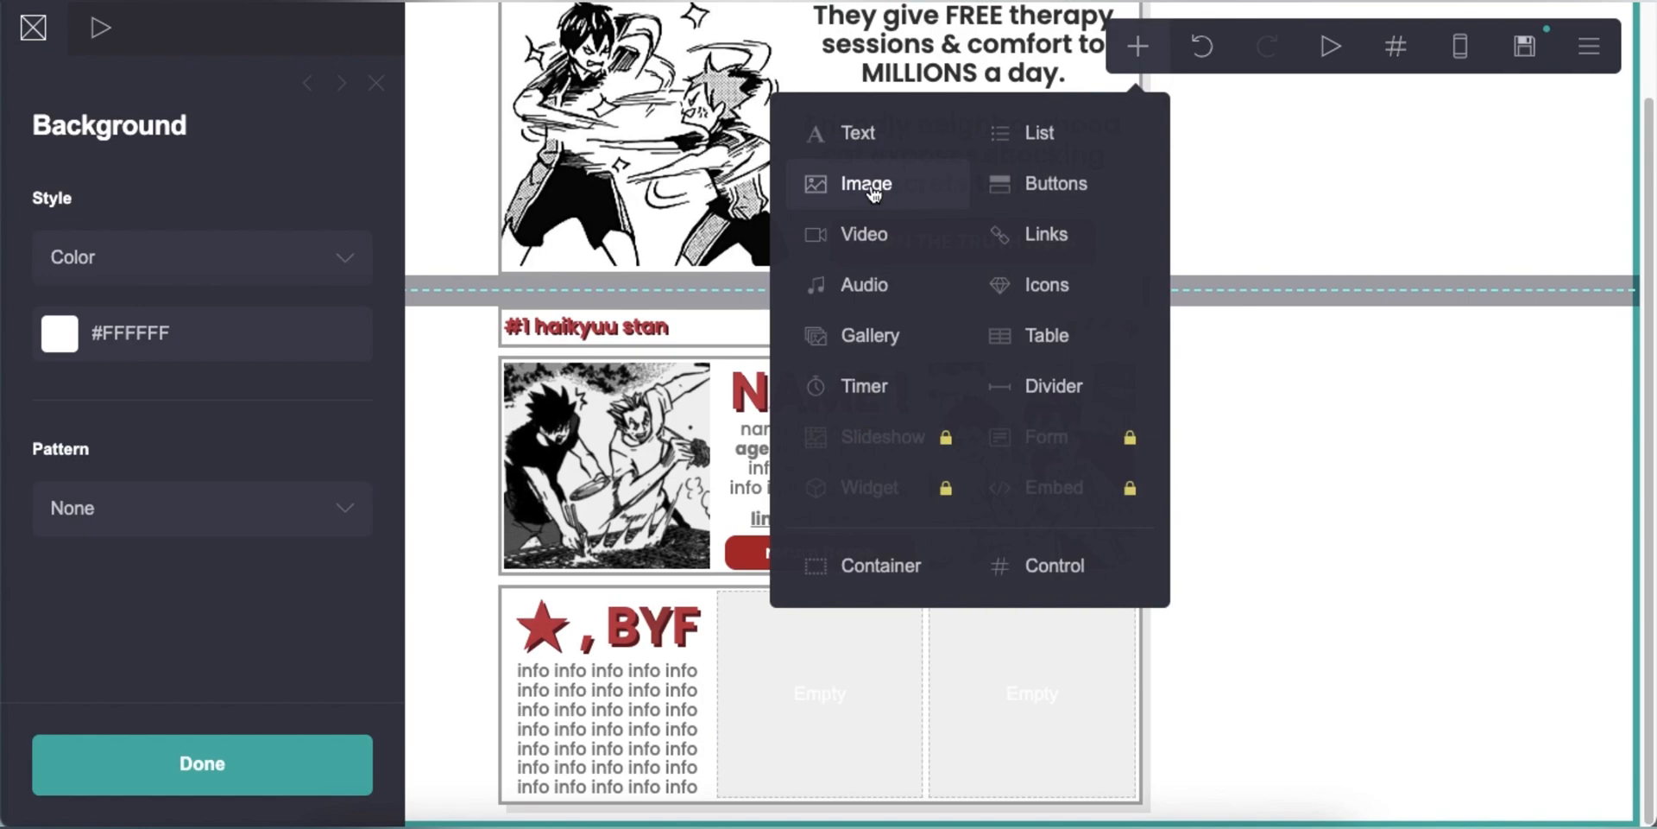
{"action": "left_click", "coordinate": [866, 184]}
{"action": "left_click_drag", "start_coordinate": [769, 699], "coordinate": [788, 397]}
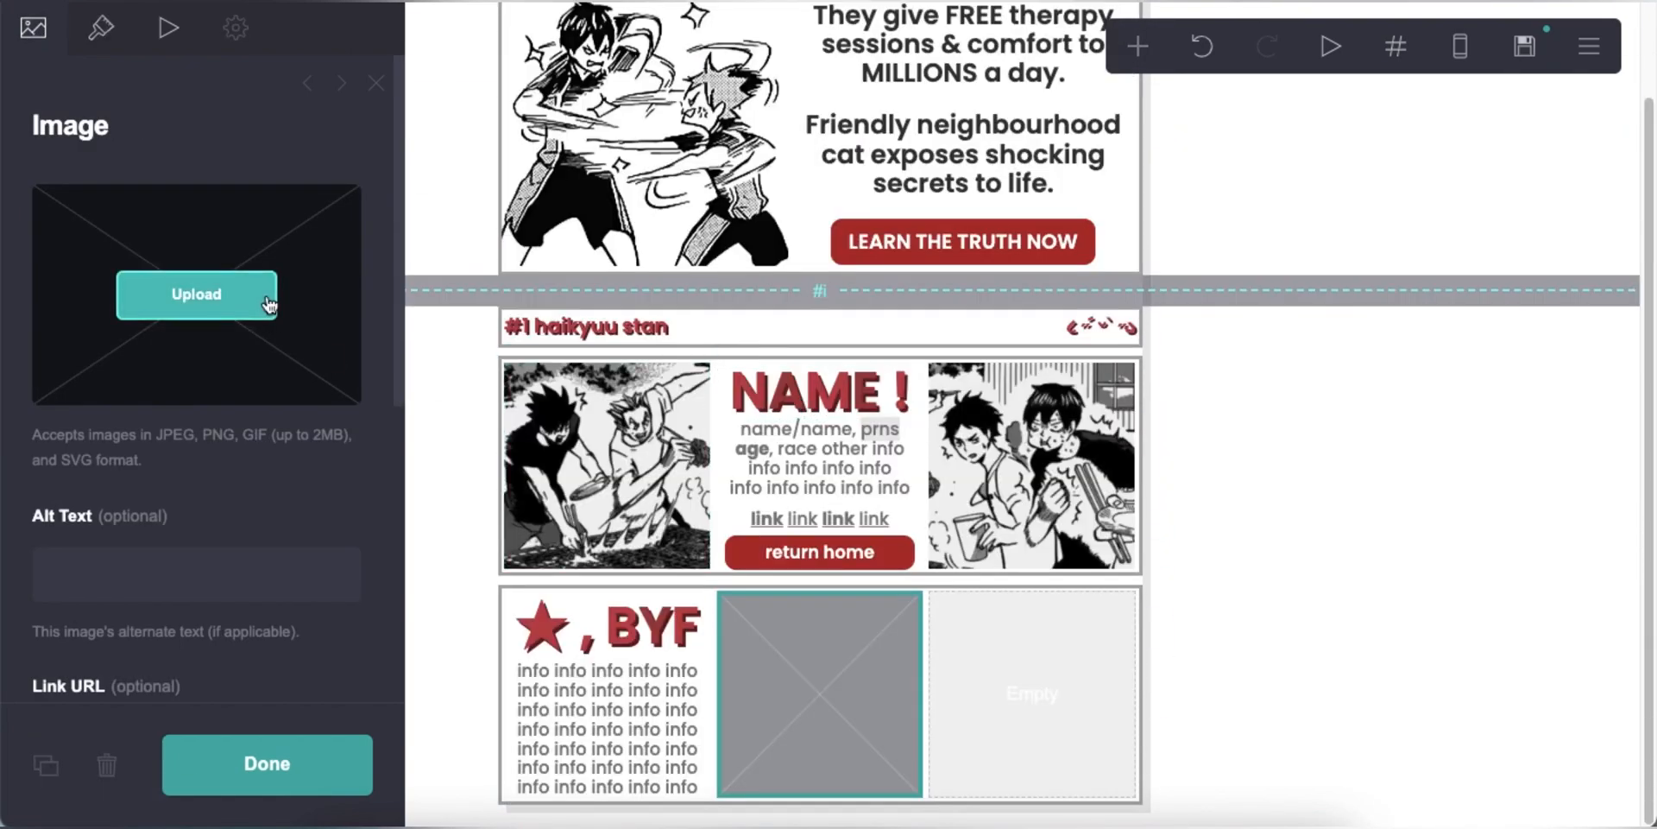
{"action": "left_click", "coordinate": [267, 301]}
{"action": "double_click", "coordinate": [829, 254]}
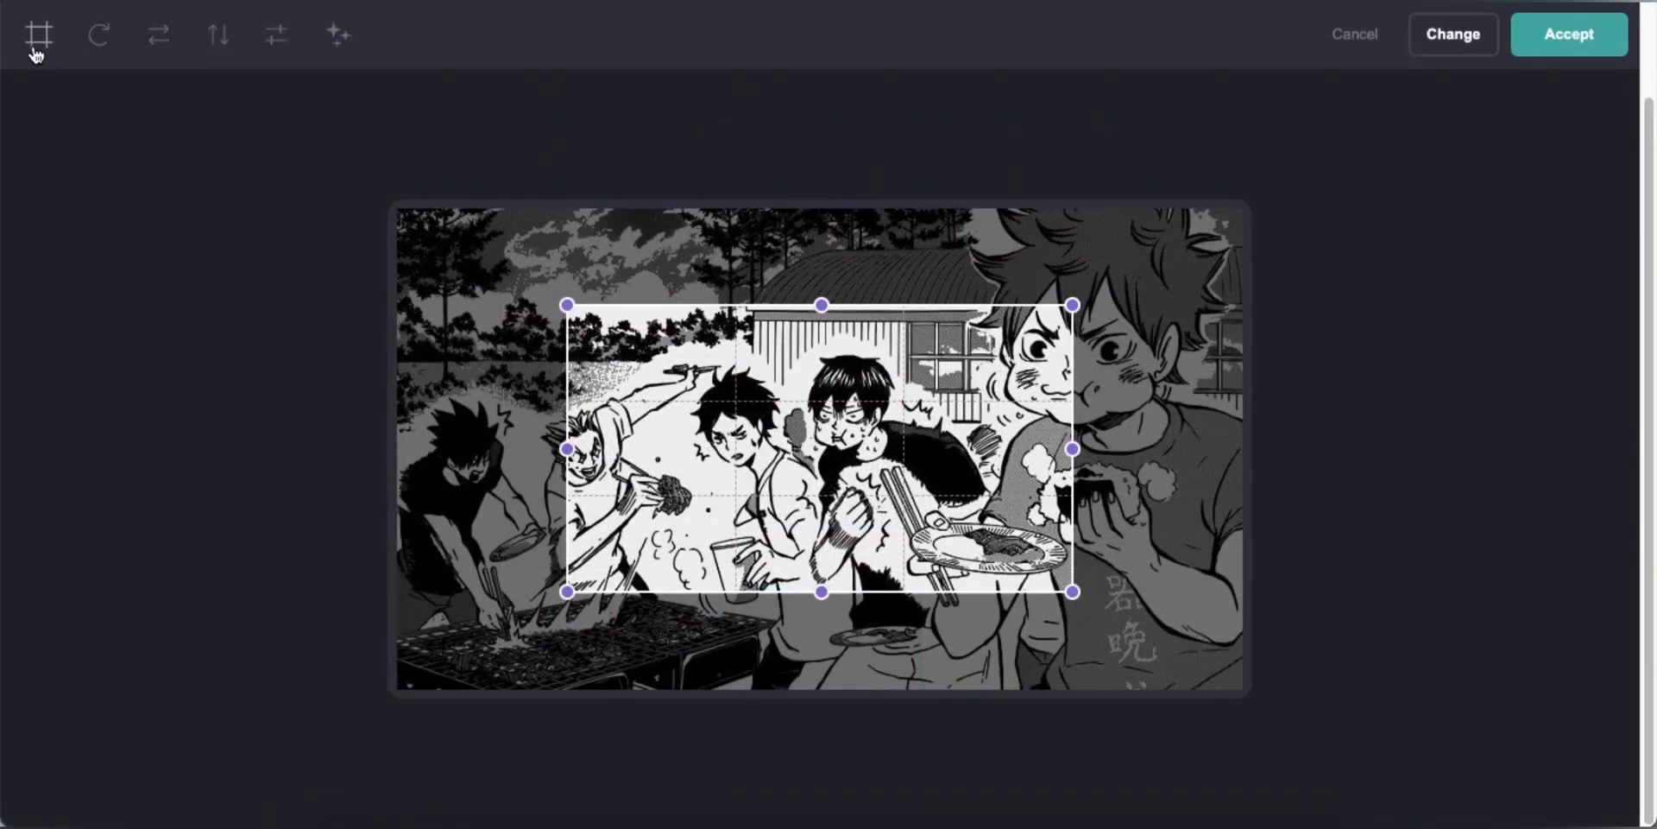
- Crop the artwork to a square around the large eating character's face in the upper-right corner
{"action": "left_click", "coordinate": [36, 52]}
{"action": "left_click_drag", "start_coordinate": [746, 442], "coordinate": [1029, 342]}
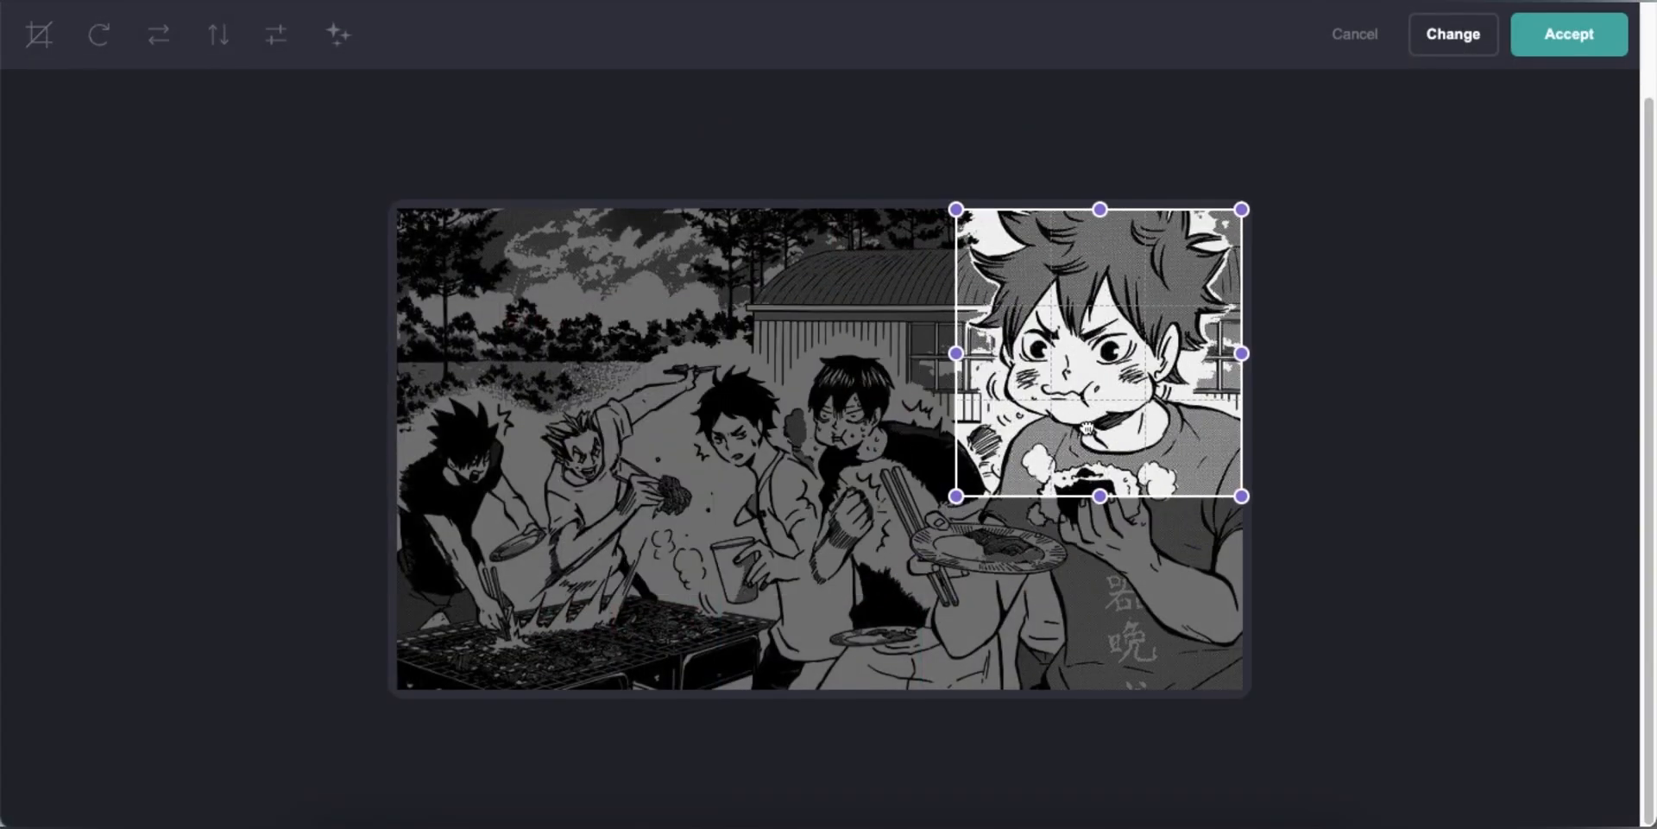
{"action": "left_click", "coordinate": [1560, 40]}
- Duplicate the BYF heading into the third column and replace its text with "D==N==F ==, ☆==" copied from the notes
{"action": "left_click", "coordinate": [646, 632]}
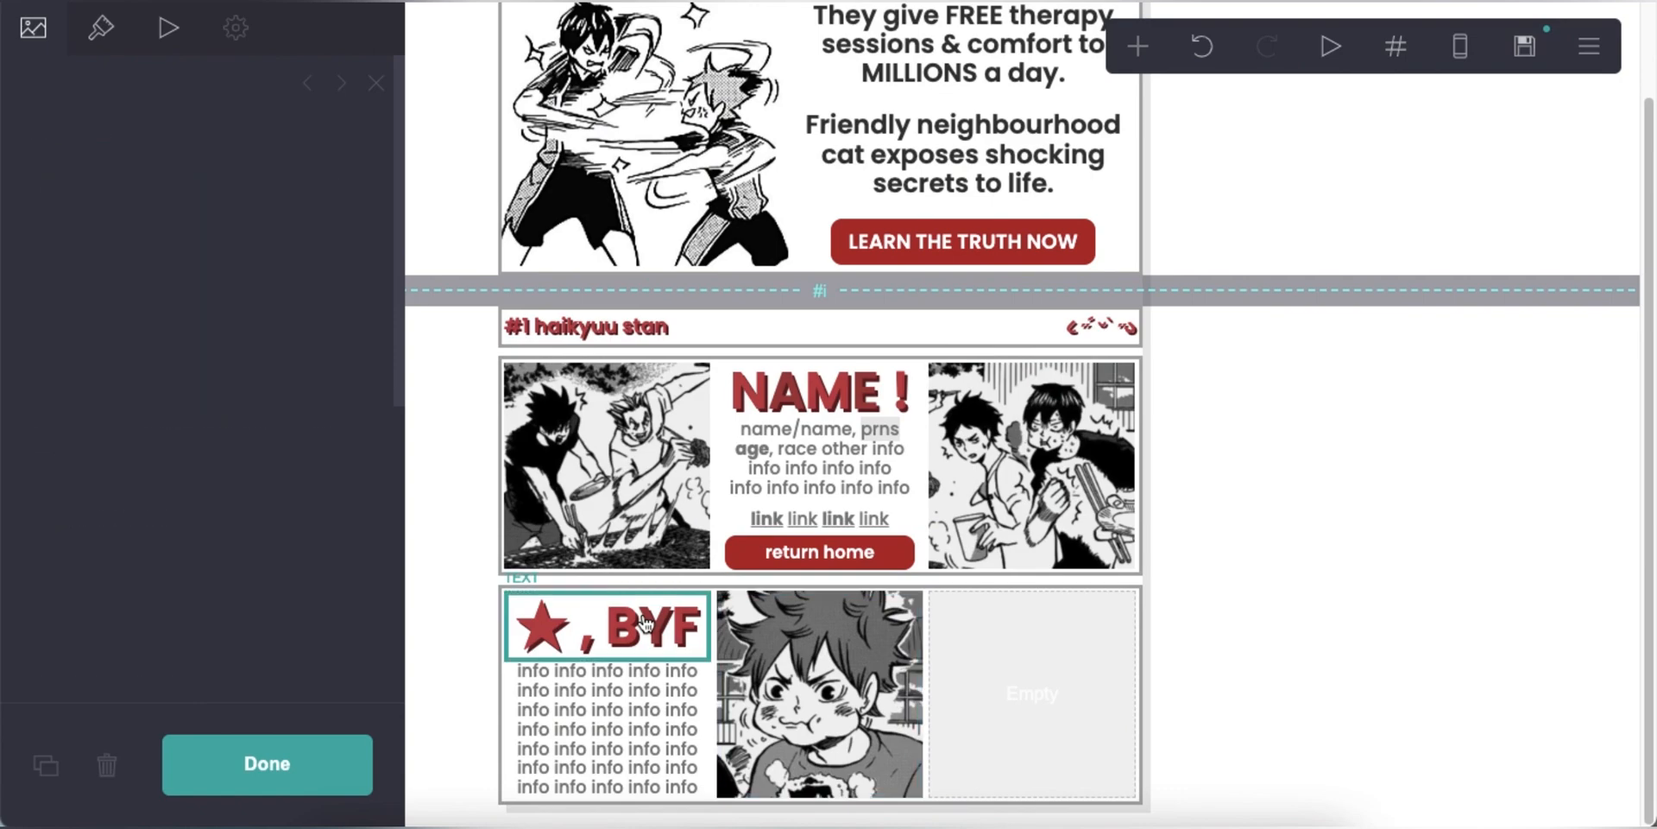
{"action": "left_click", "coordinate": [50, 763]}
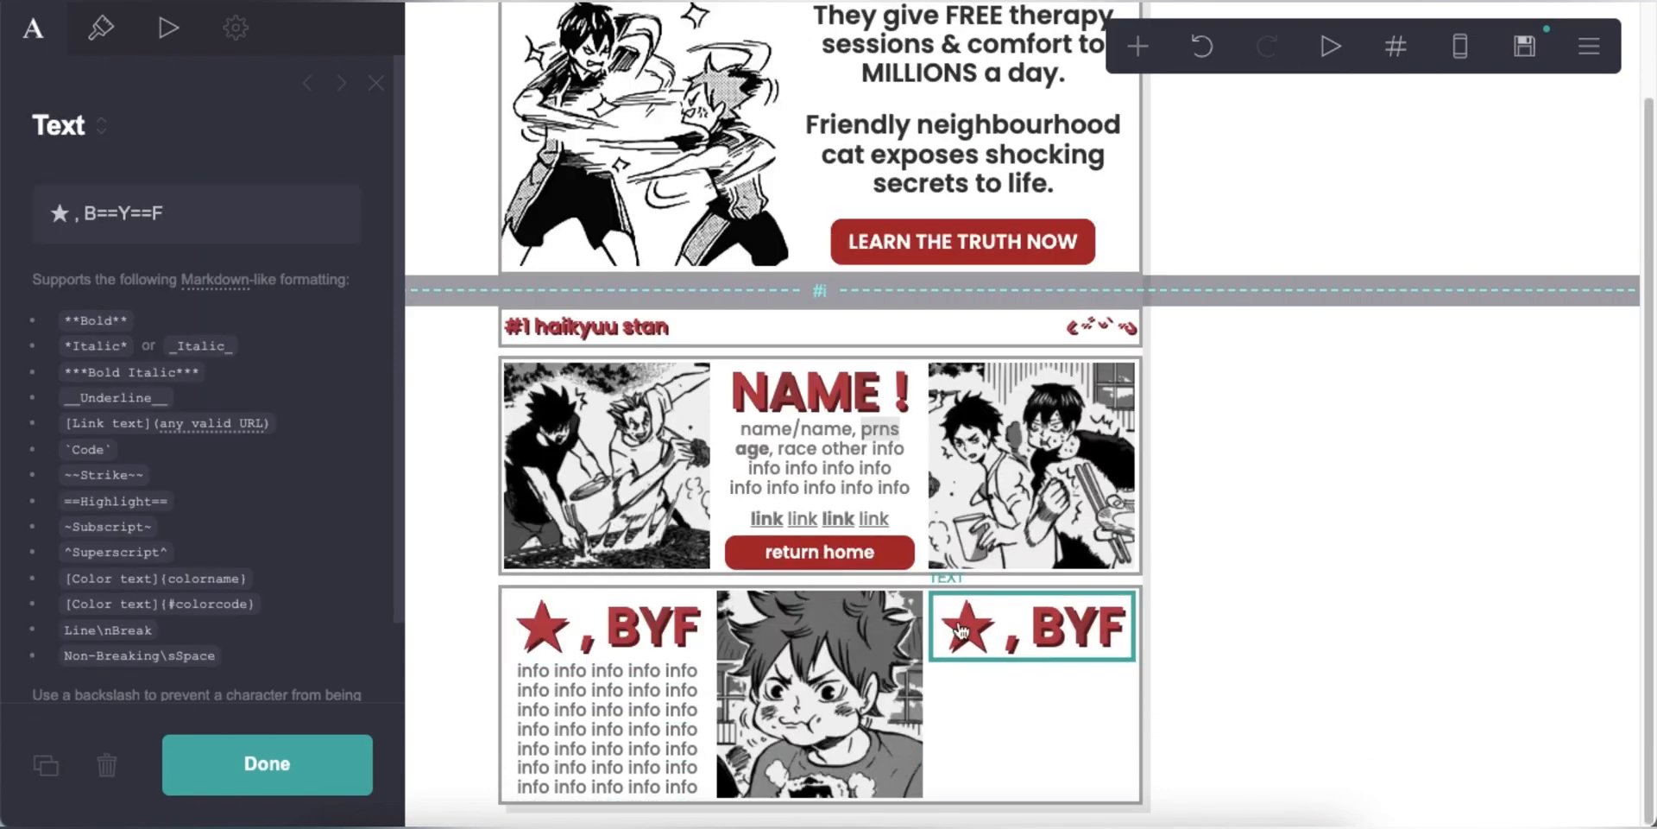
{"action": "left_click", "coordinate": [540, 818]}
{"action": "left_click_drag", "start_coordinate": [381, 344], "coordinate": [240, 345]}
{"action": "right_click", "coordinate": [337, 344]}
{"action": "left_click", "coordinate": [342, 340]}
{"action": "left_click", "coordinate": [121, 229]}
{"action": "triple_click", "coordinate": [119, 227]}
{"action": "right_click", "coordinate": [94, 209]}
{"action": "left_click", "coordinate": [285, 423]}
- Place a duplicate of the BYF info text beneath the DNF heading and check the mobile layout
{"action": "left_click", "coordinate": [58, 775]}
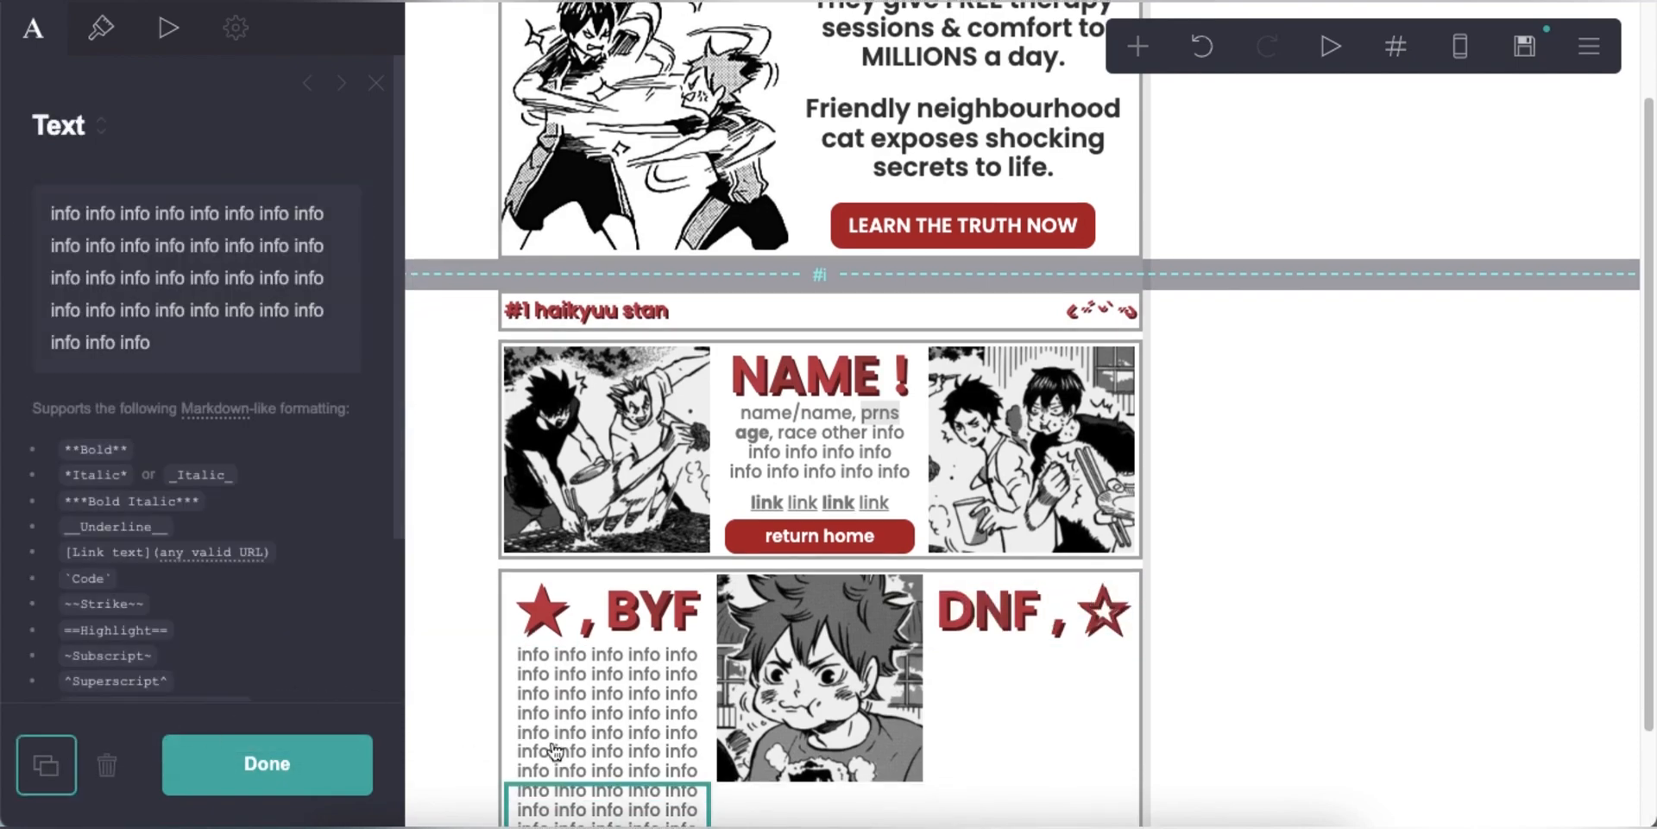
{"action": "left_click_drag", "start_coordinate": [573, 721], "coordinate": [1012, 518]}
{"action": "left_click", "coordinate": [1314, 484]}
{"action": "left_click", "coordinate": [1460, 50]}
{"action": "left_click", "coordinate": [1463, 52]}
- Add a three-column container below the BYF and DNF row
{"action": "left_click", "coordinate": [1138, 45]}
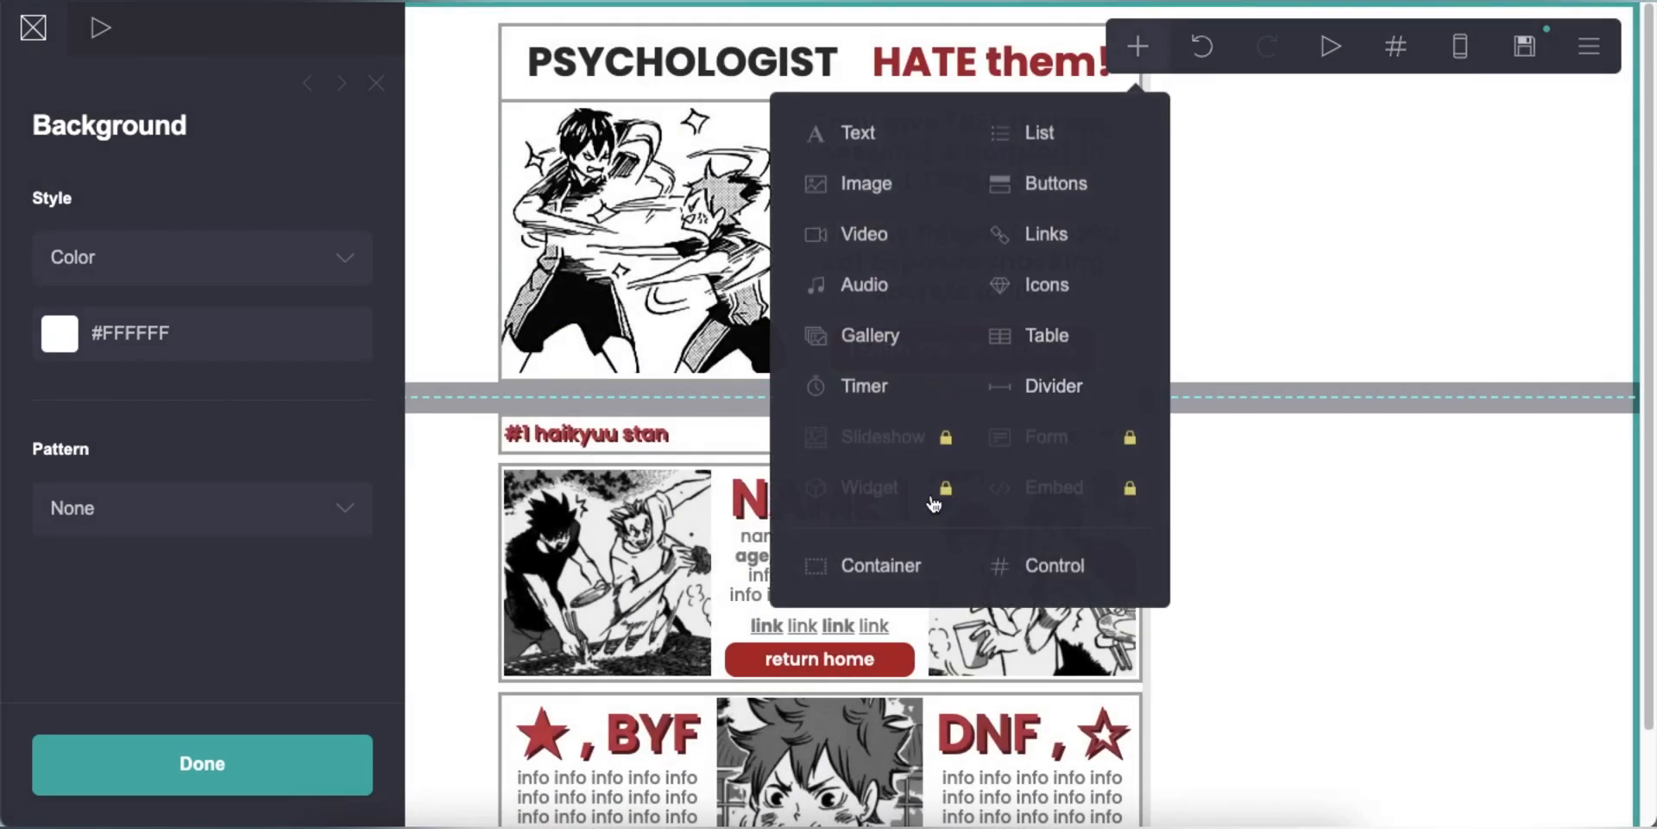
{"action": "left_click", "coordinate": [881, 565]}
{"action": "left_click", "coordinate": [159, 256]}
{"action": "left_click", "coordinate": [174, 292]}
{"action": "left_click", "coordinate": [203, 563]}
{"action": "left_click", "coordinate": [1343, 322]}
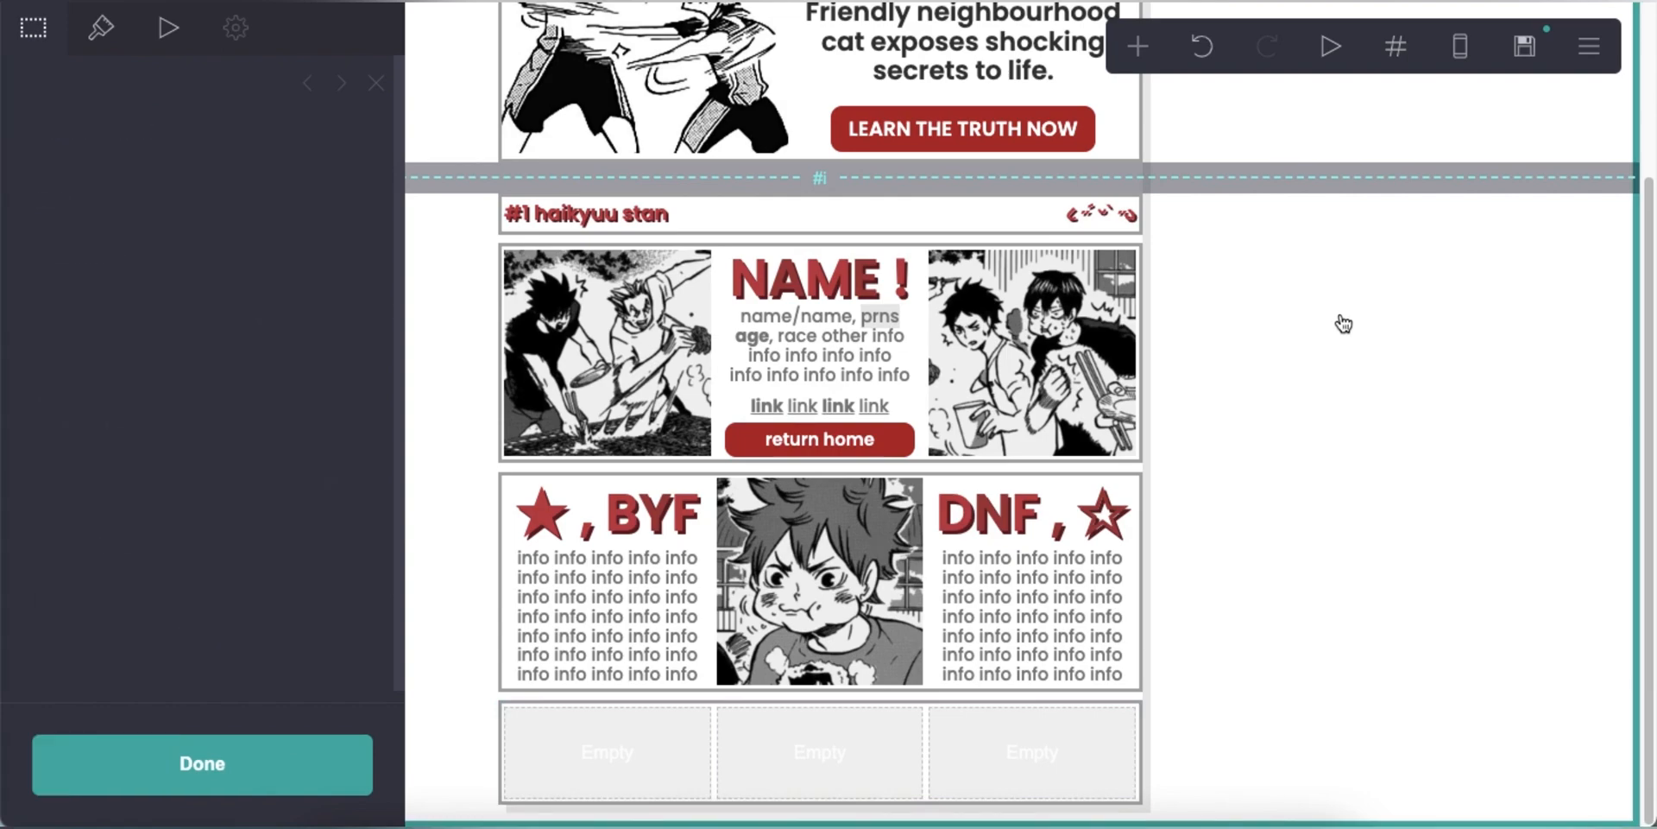
- Add an image element to the first column of the new container and upload the Haikyuu team group JPEG into it
{"action": "left_click", "coordinate": [1138, 46]}
{"action": "left_click", "coordinate": [893, 191]}
{"action": "left_click_drag", "start_coordinate": [789, 670], "coordinate": [613, 429]}
{"action": "left_click", "coordinate": [222, 274]}
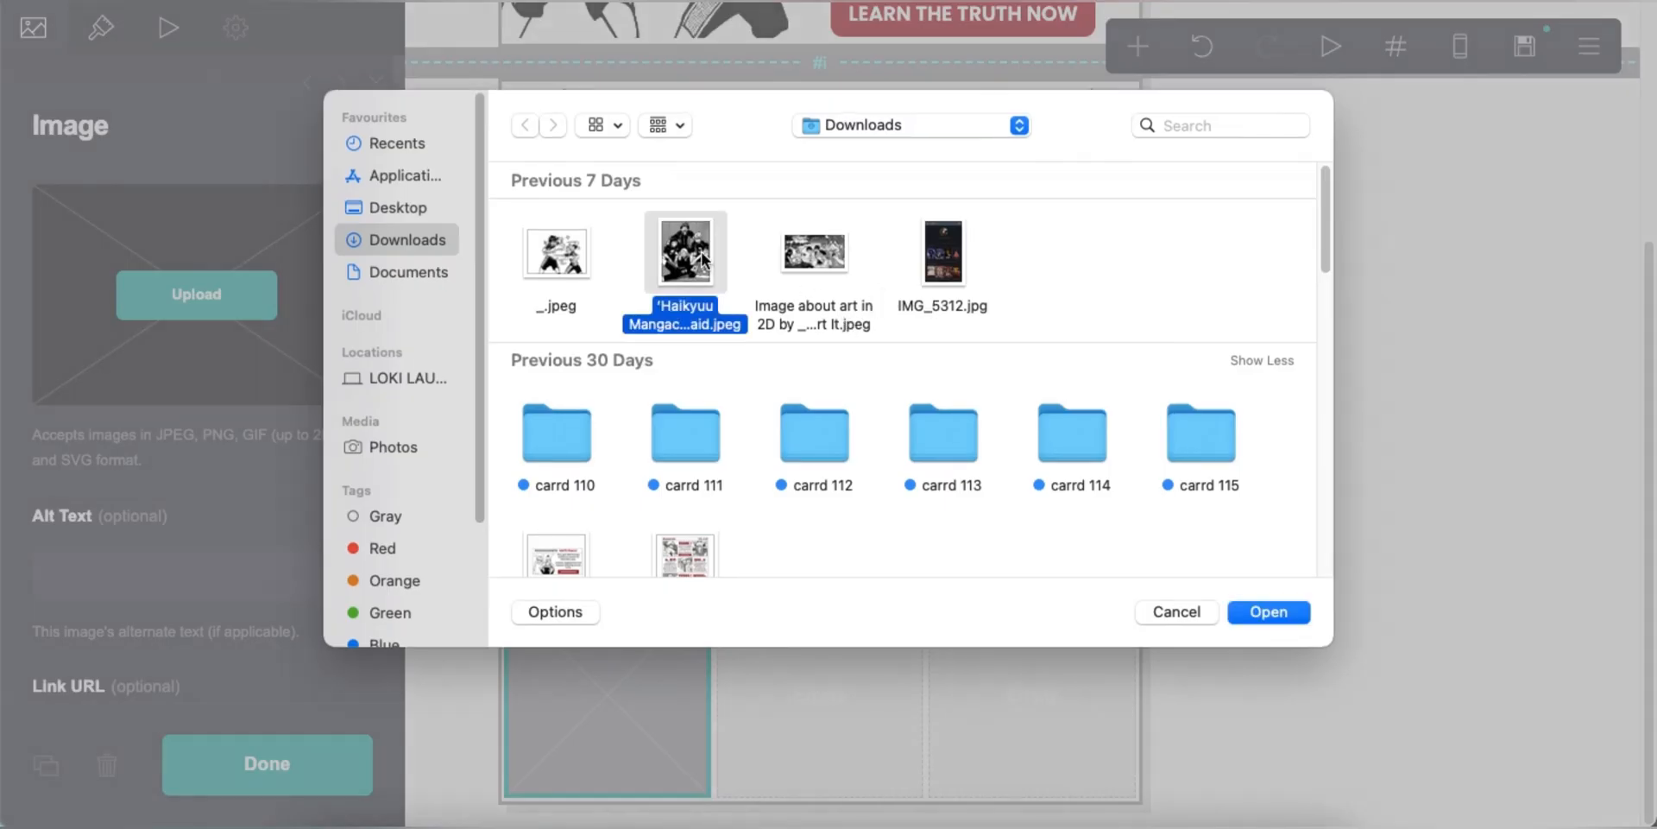
{"action": "double_click", "coordinate": [702, 259]}
- Crop the group artwork to a large square covering the full image width around the seated characters and accept it
{"action": "left_click_drag", "start_coordinate": [914, 479], "coordinate": [804, 345]}
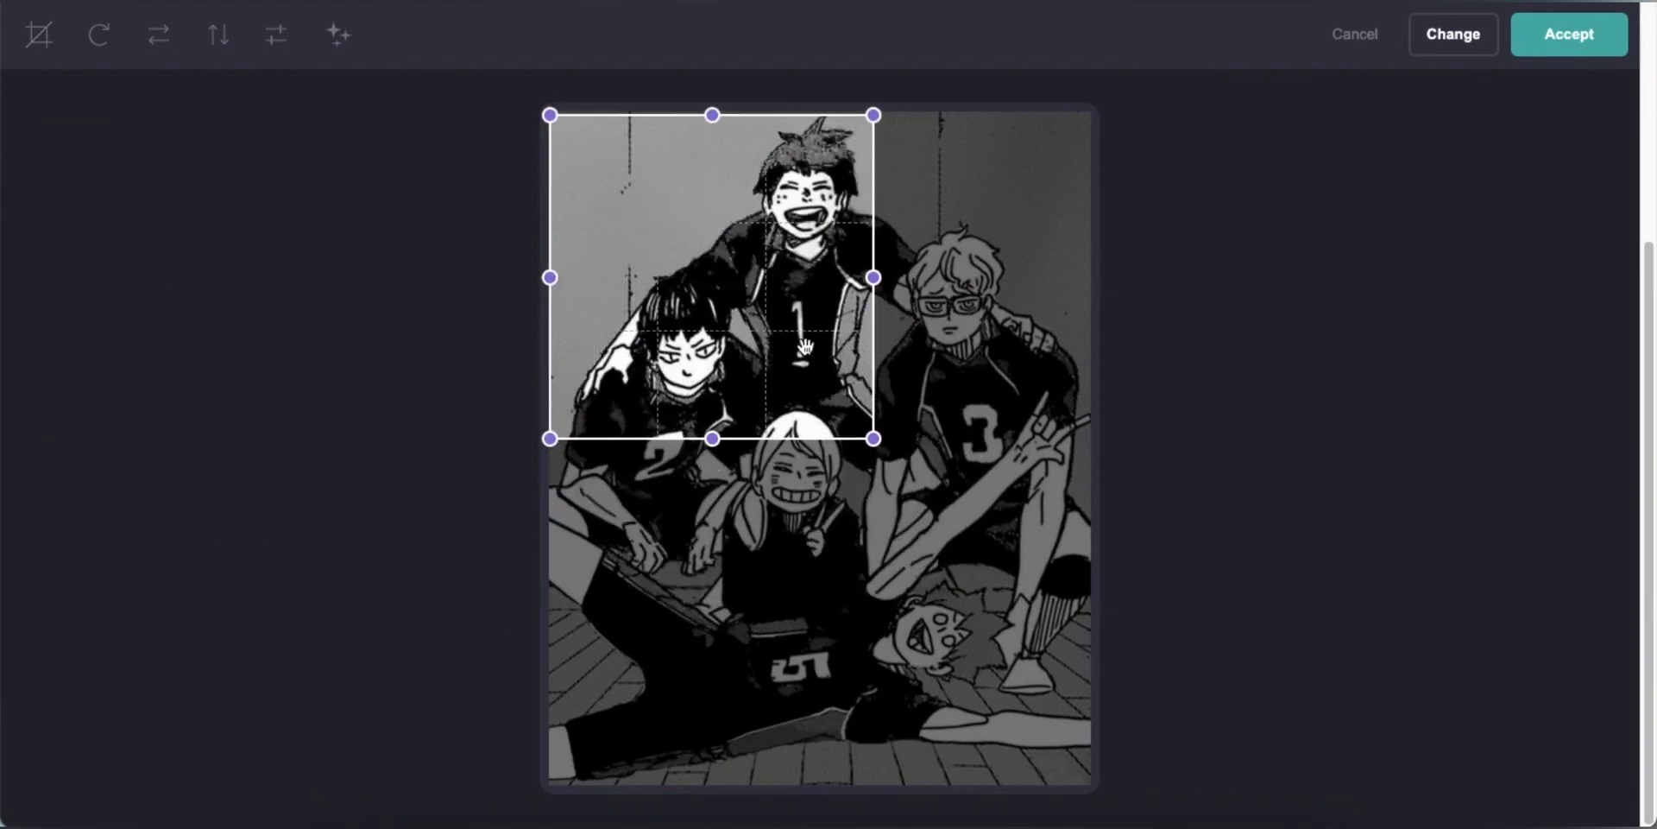
{"action": "left_click_drag", "start_coordinate": [873, 439], "coordinate": [1143, 619]}
{"action": "left_click_drag", "start_coordinate": [951, 507], "coordinate": [967, 541]}
{"action": "left_click", "coordinate": [1579, 52]}
{"action": "left_click", "coordinate": [1418, 457]}
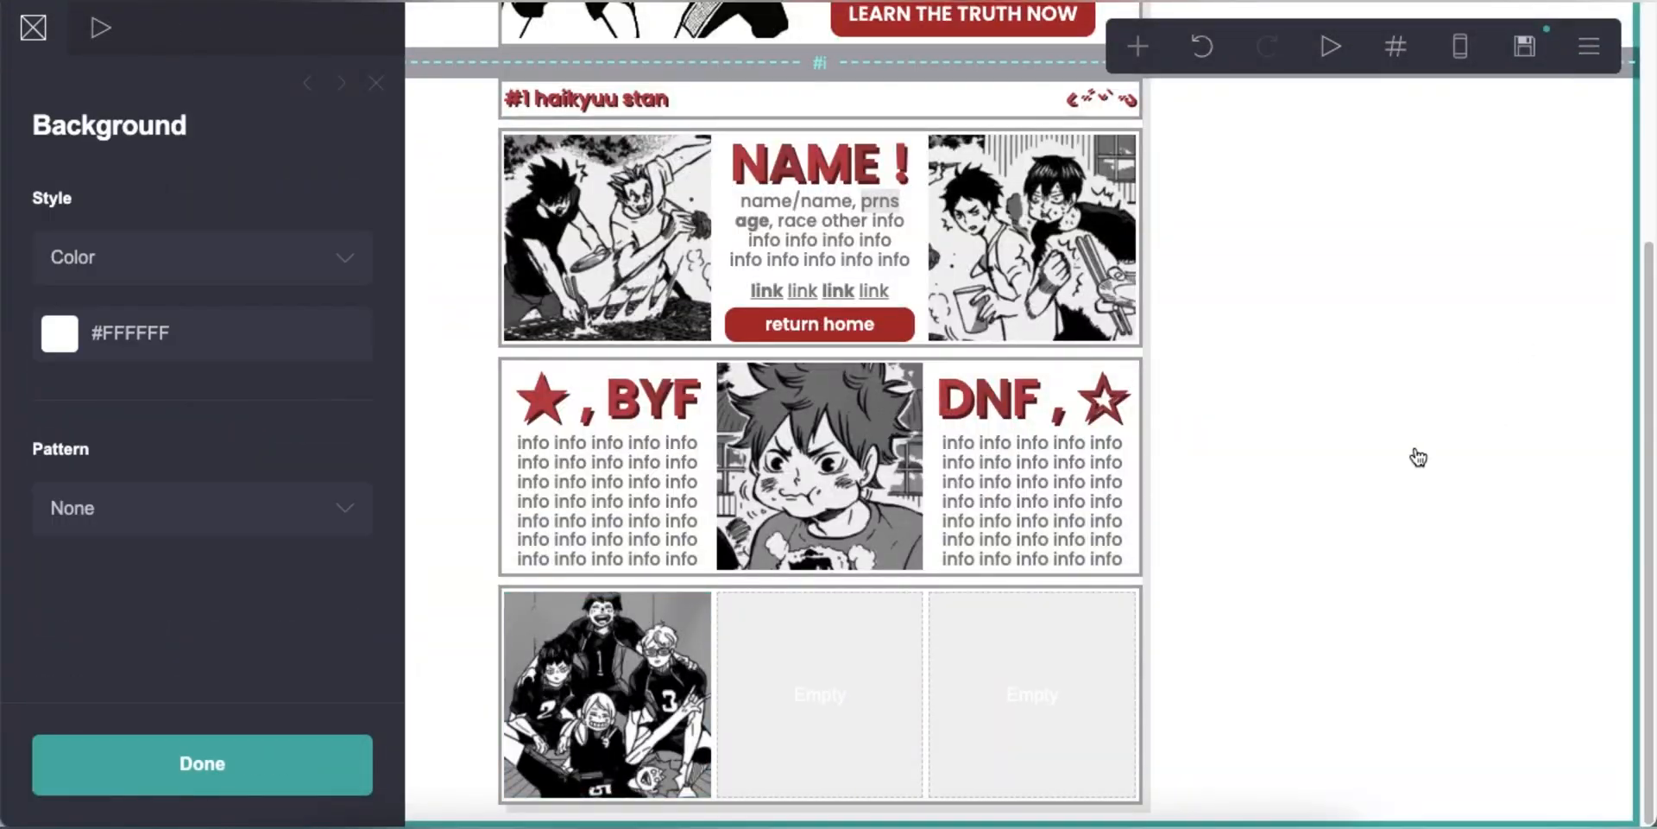
- Duplicate the BYF heading into the middle column beside the group image and replace its text with "==Y==E==SS==S !" from the notes
{"action": "left_click", "coordinate": [672, 406]}
{"action": "left_click", "coordinate": [46, 764]}
{"action": "left_click_drag", "start_coordinate": [623, 426], "coordinate": [817, 640]}
{"action": "left_click", "coordinate": [473, 818]}
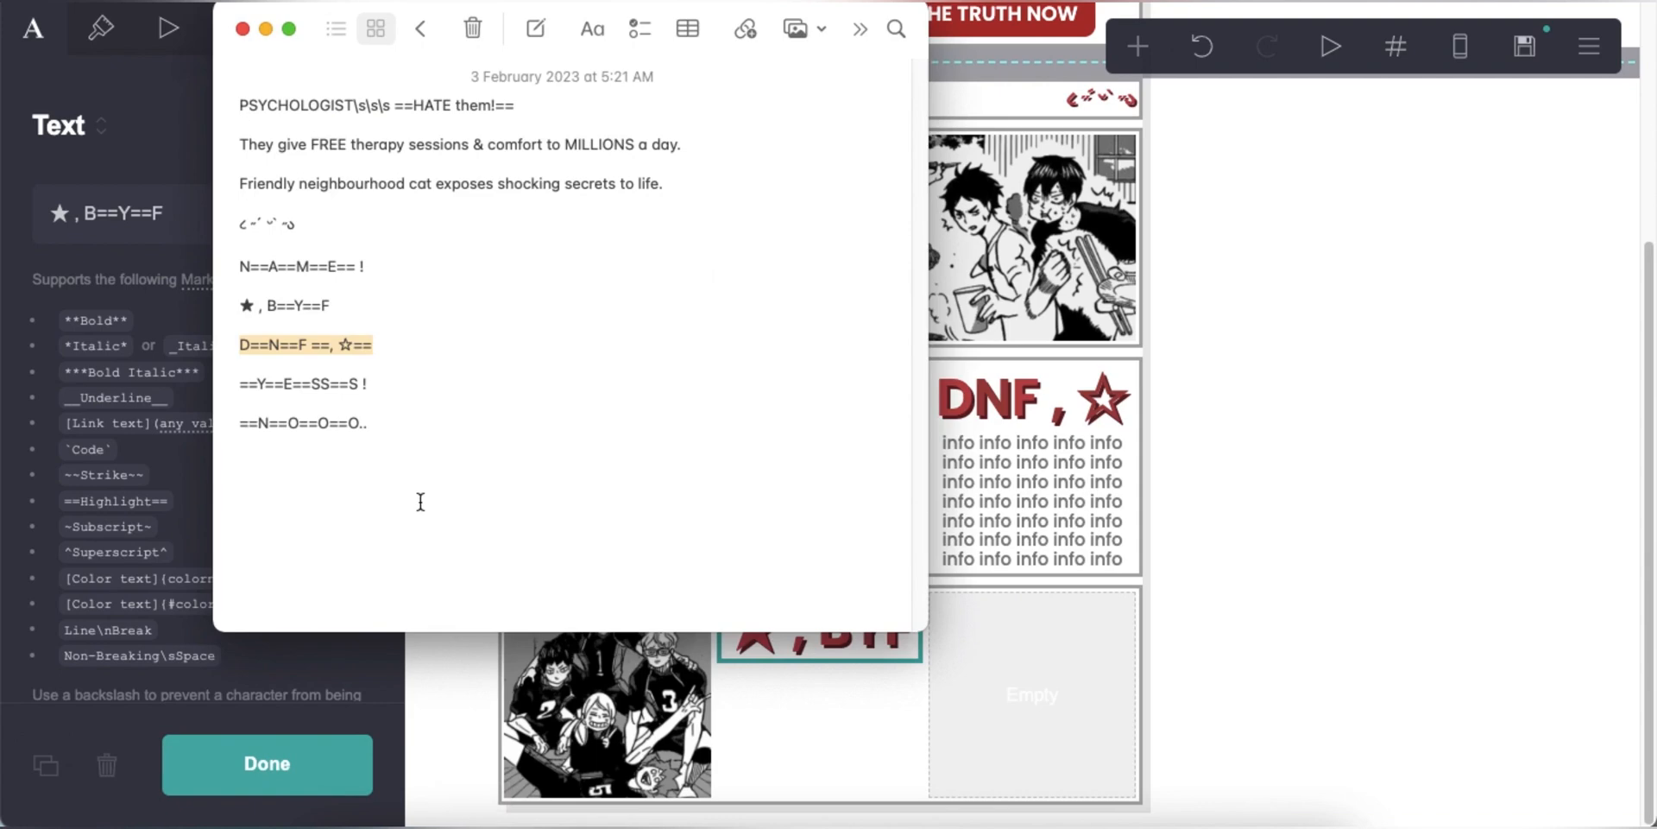
{"action": "right_click", "coordinate": [283, 376]}
{"action": "left_click", "coordinate": [338, 335]}
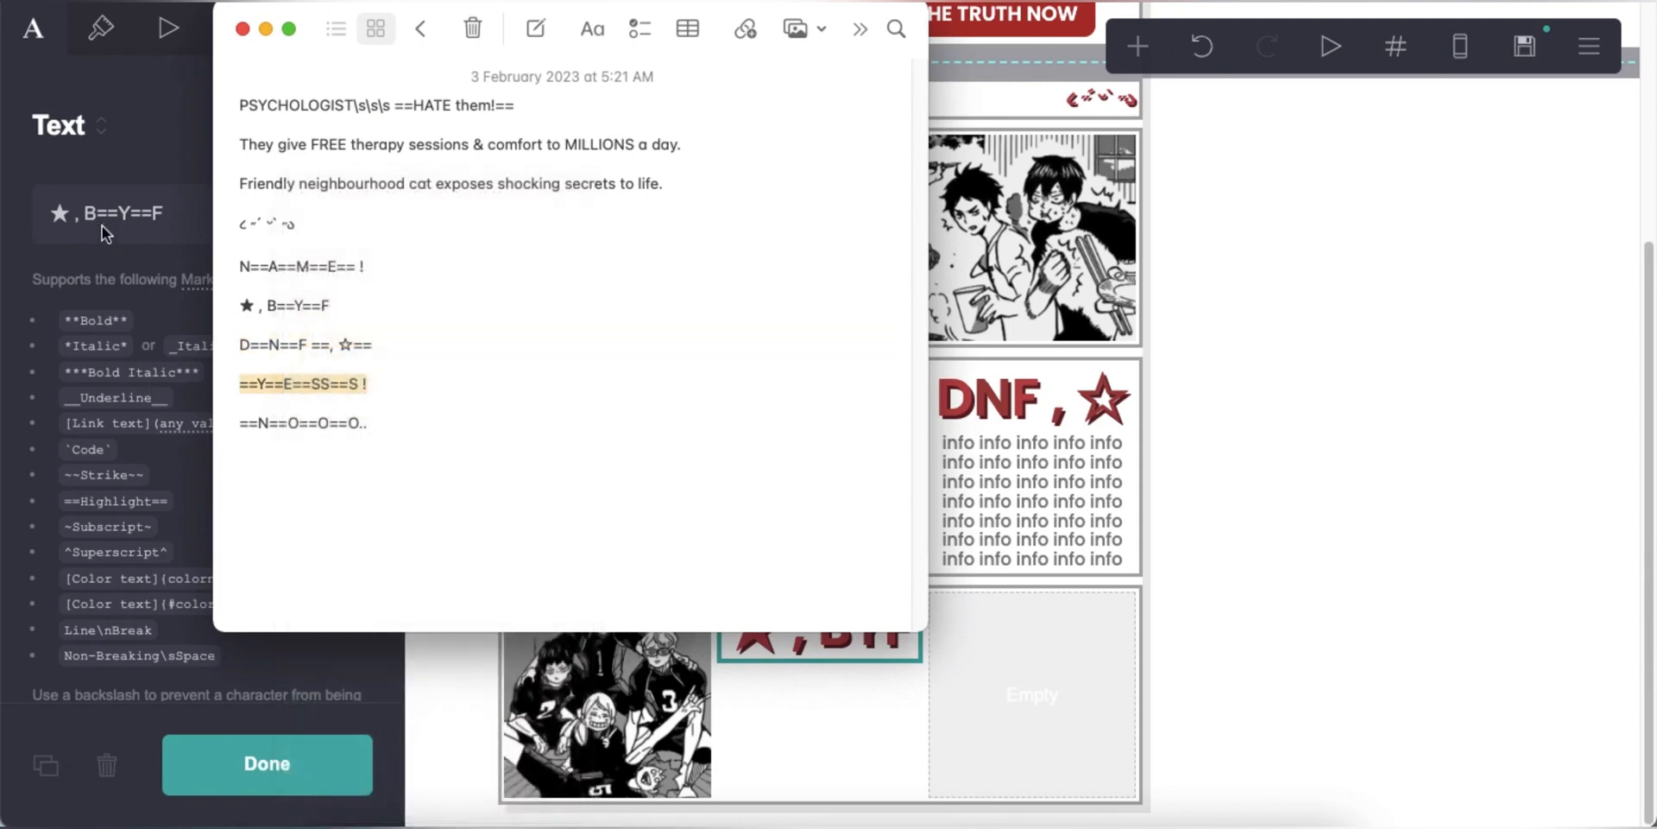
{"action": "triple_click", "coordinate": [102, 225]}
{"action": "right_click", "coordinate": [143, 212]}
{"action": "left_click", "coordinate": [224, 418]}
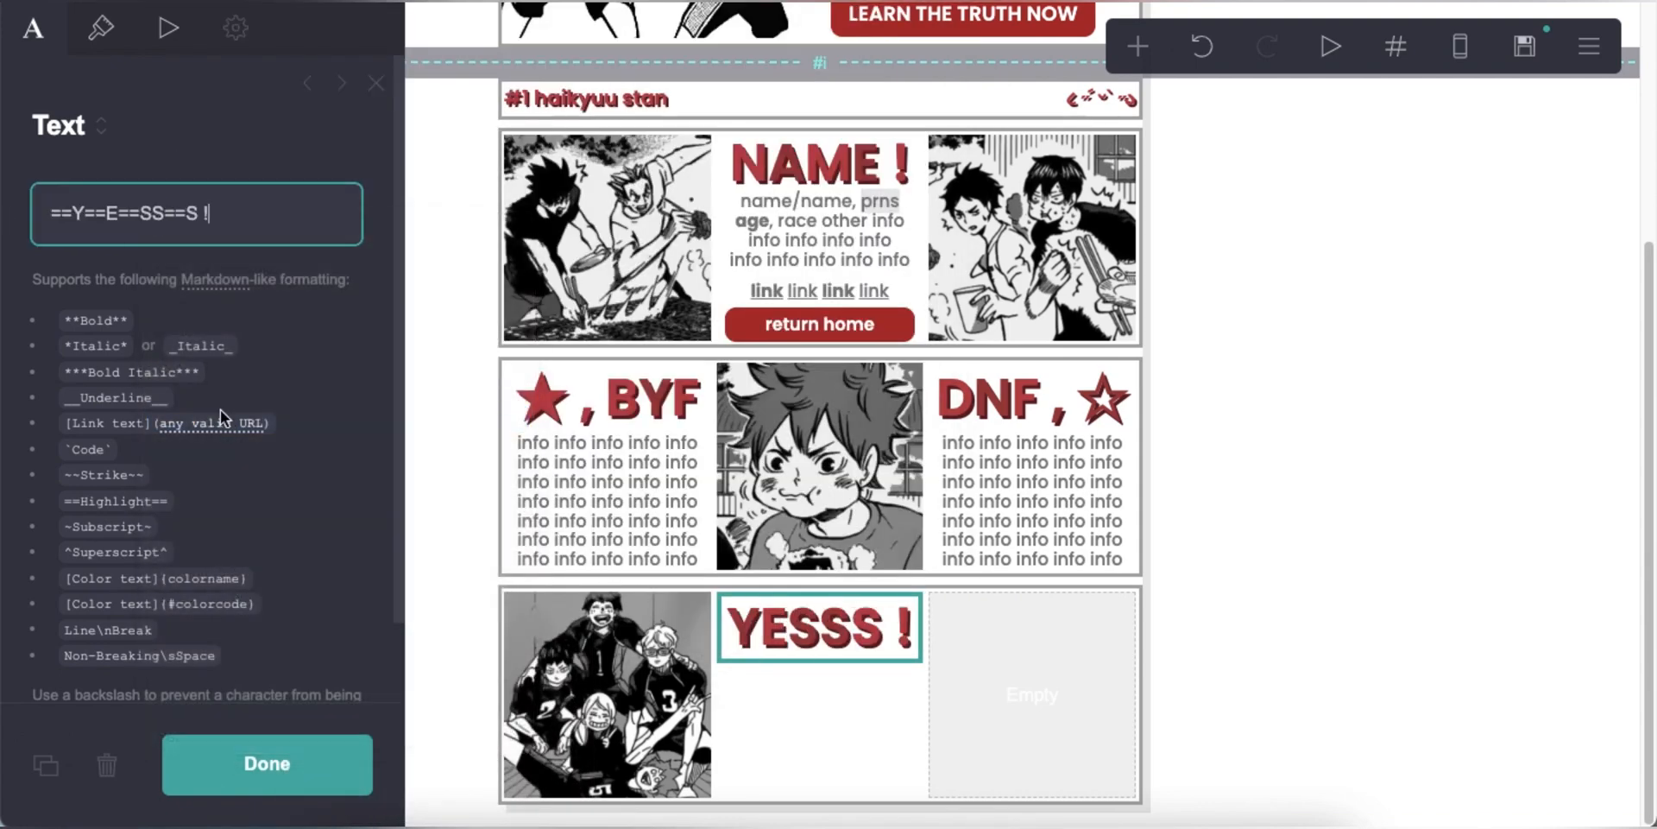
- Place a duplicate of the BYF info text beneath the YESSS ! heading
{"action": "left_click", "coordinate": [611, 492]}
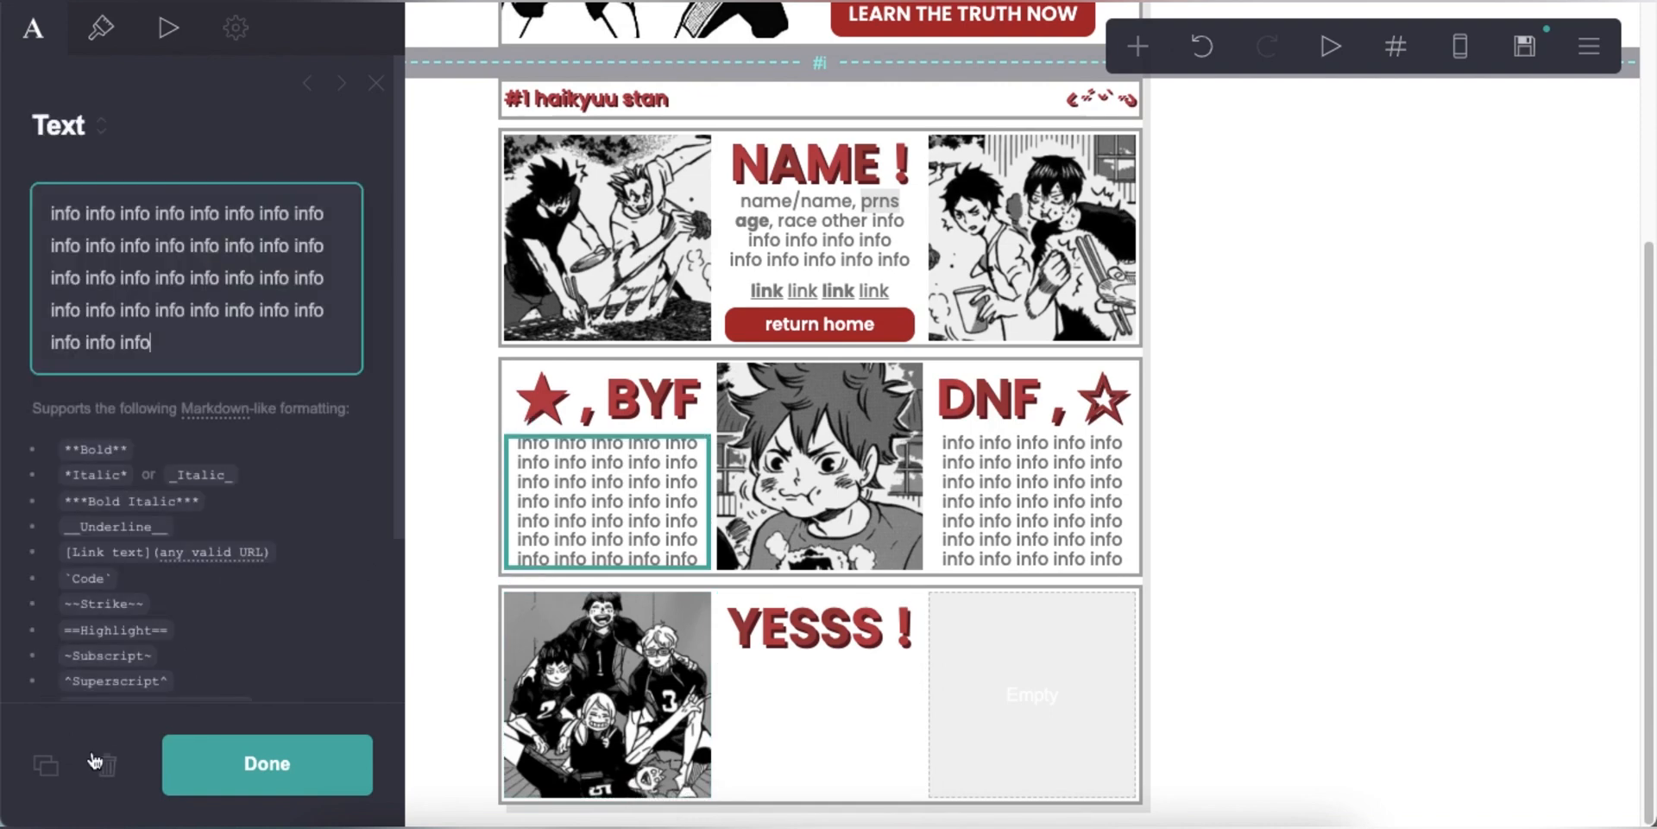
{"action": "left_click", "coordinate": [46, 766]}
{"action": "left_click_drag", "start_coordinate": [610, 484], "coordinate": [964, 636]}
- Duplicate the YESSS ! heading into the last empty column and replace its text with "==N==O==O==O.." from the notes
{"action": "left_click", "coordinate": [815, 622]}
{"action": "left_click", "coordinate": [45, 766]}
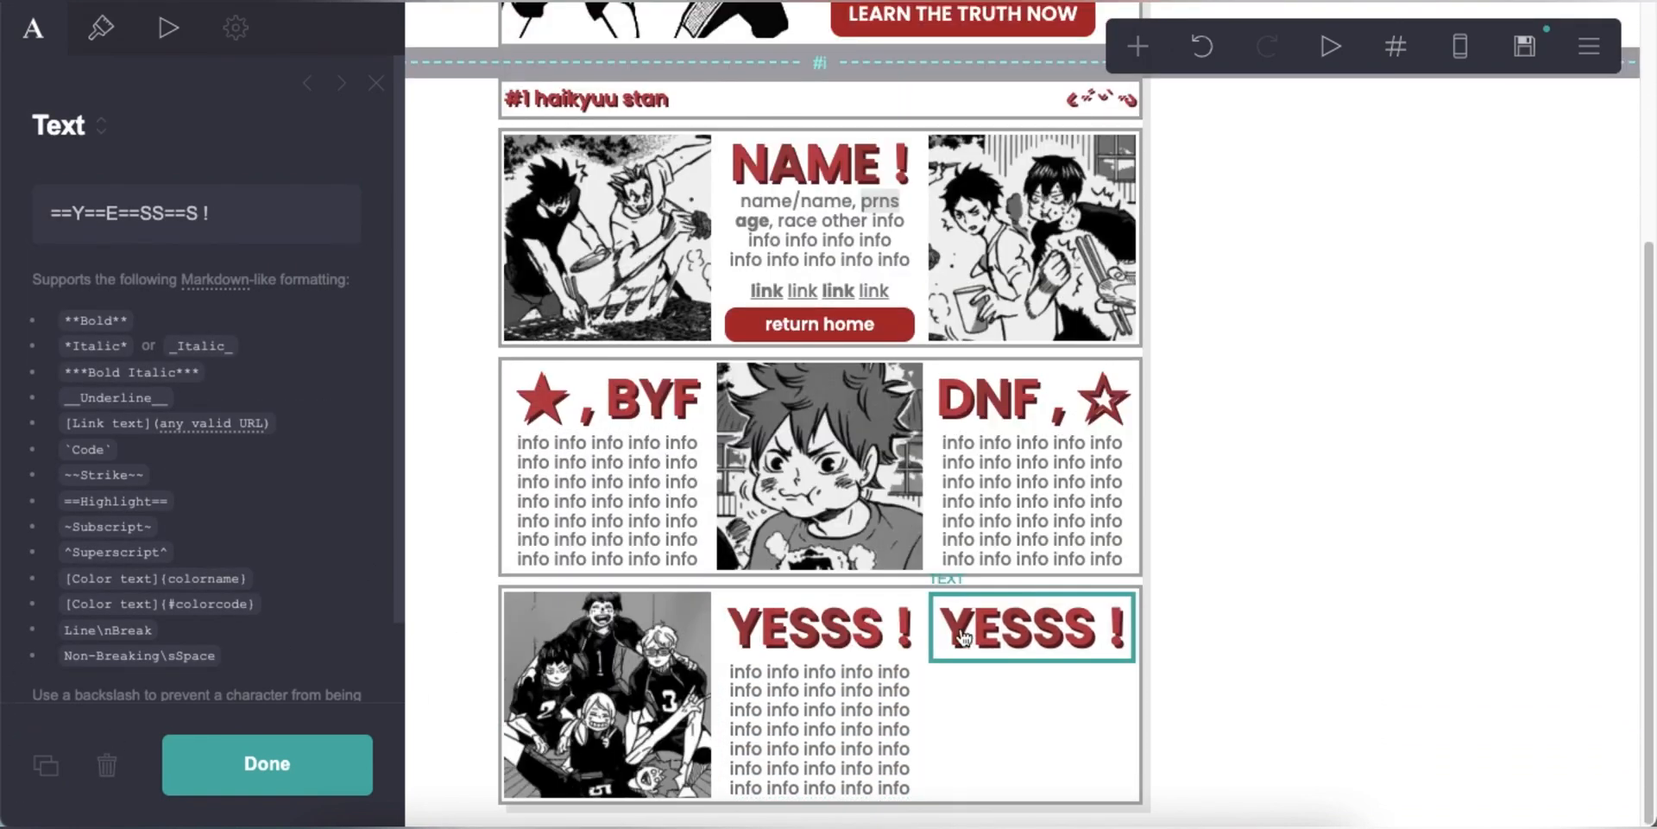
{"action": "left_click", "coordinate": [473, 820]}
{"action": "right_click", "coordinate": [308, 423]}
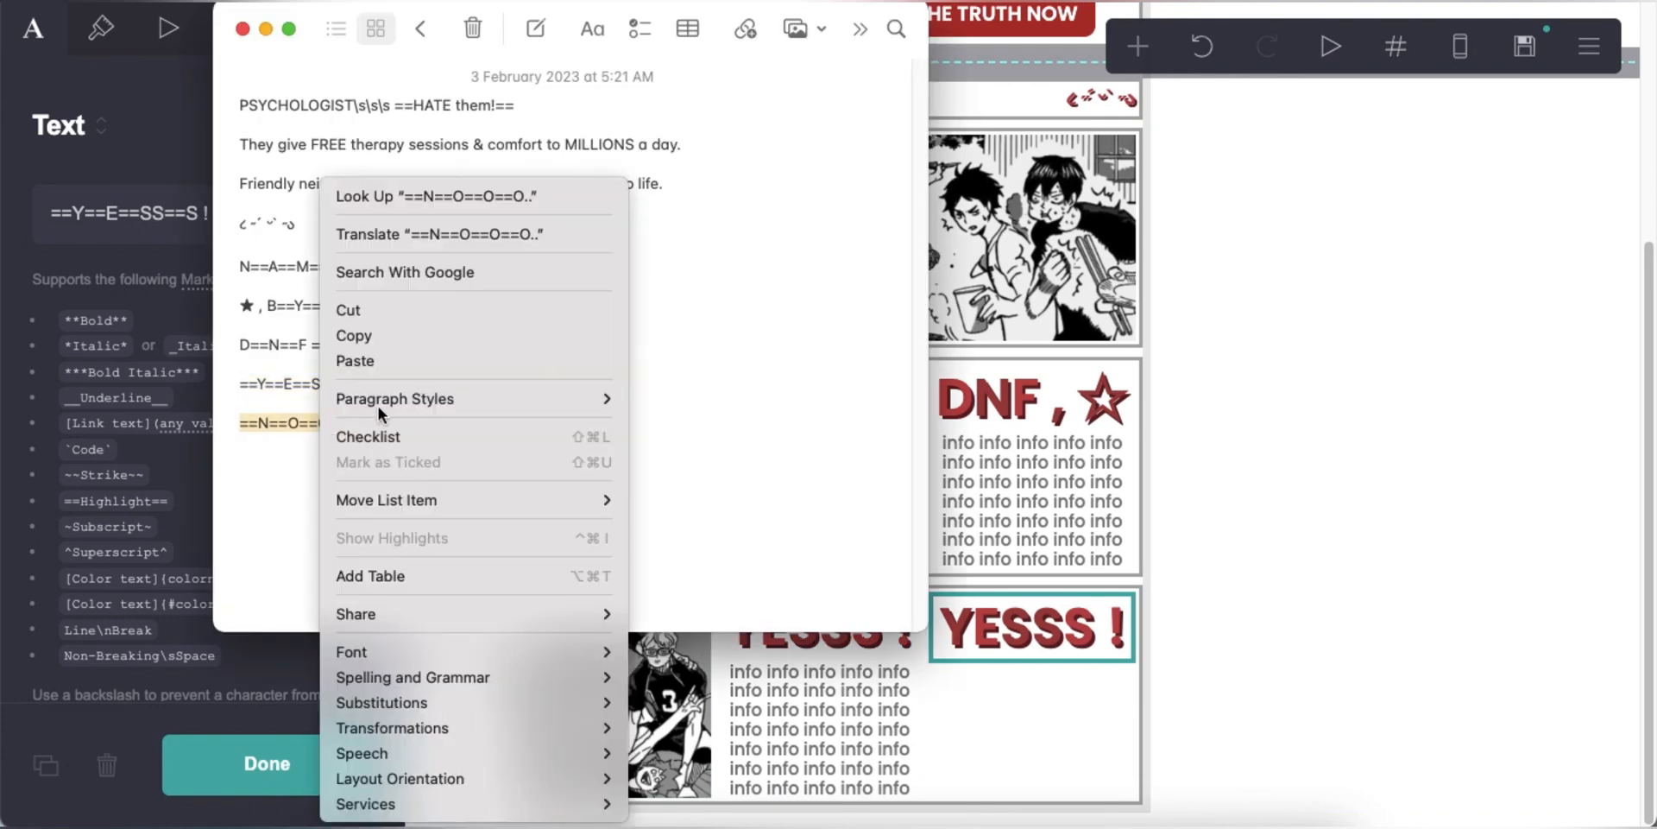
{"action": "left_click", "coordinate": [402, 338]}
{"action": "key", "text": "super+Tab"}
{"action": "left_click_drag", "start_coordinate": [231, 221], "coordinate": [51, 216]}
{"action": "right_click", "coordinate": [135, 215]}
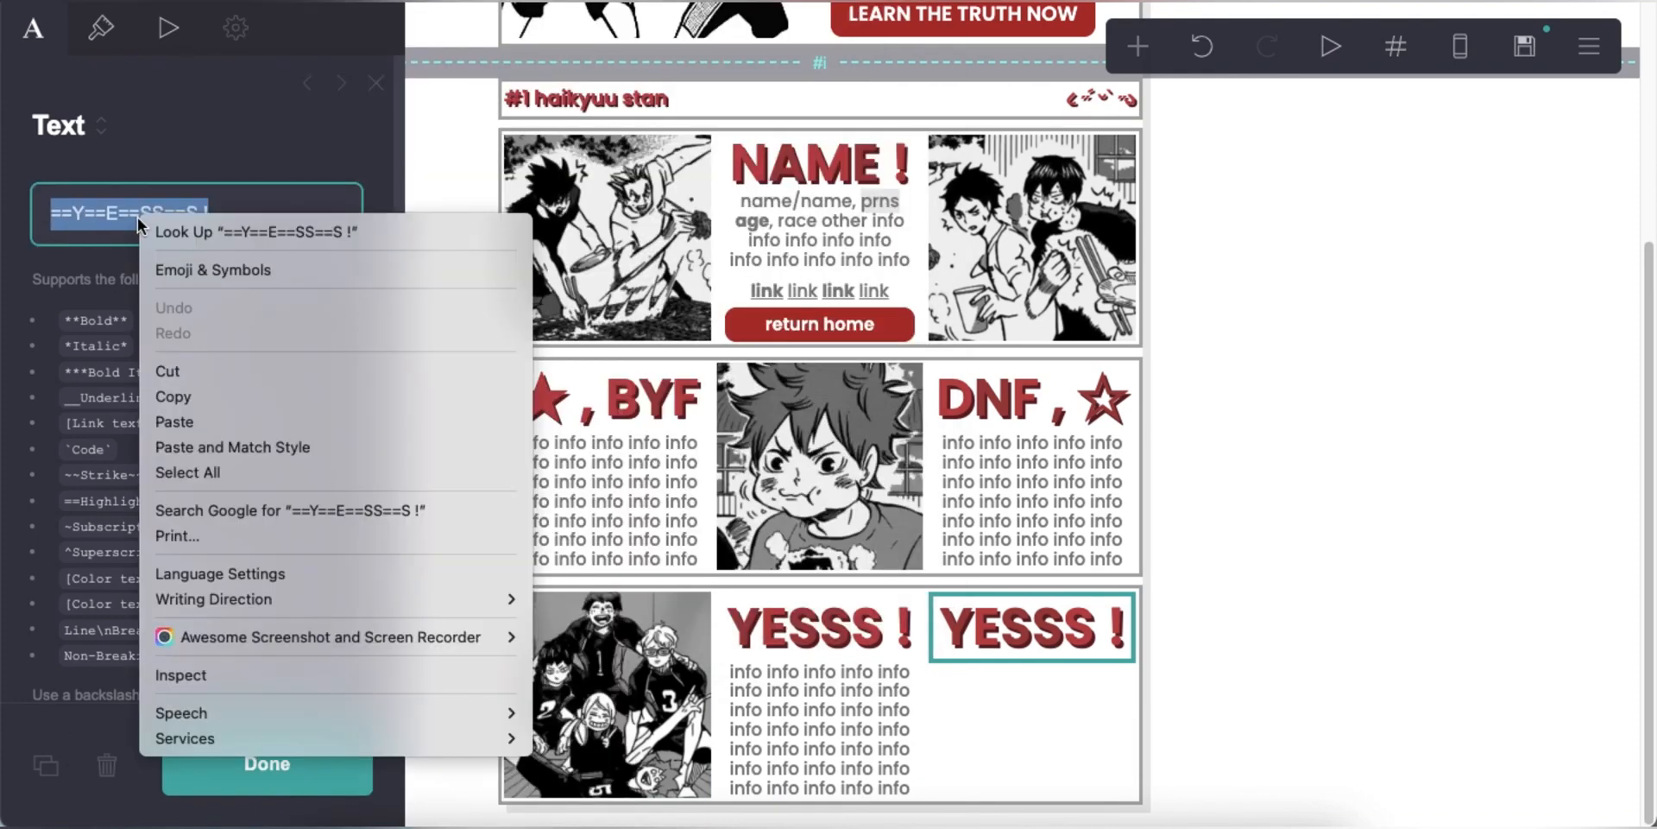
{"action": "left_click", "coordinate": [214, 421]}
- Duplicate the info text under YESSS ! and place the copy beneath the NOOO.. heading
{"action": "left_click", "coordinate": [877, 738]}
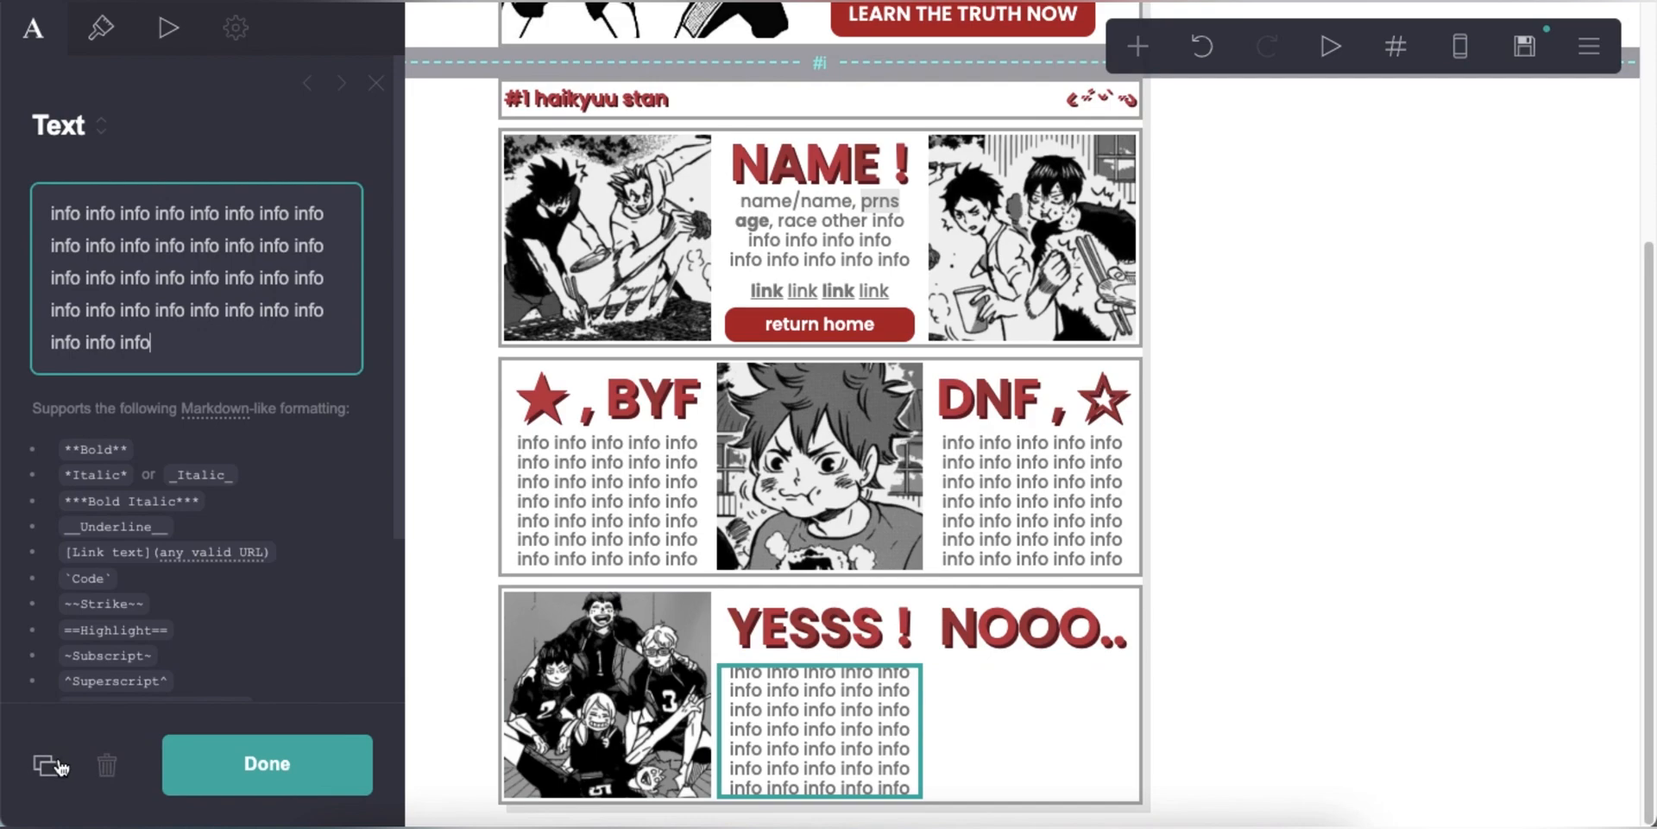
{"action": "left_click", "coordinate": [60, 767]}
{"action": "left_click_drag", "start_coordinate": [806, 684], "coordinate": [993, 518]}
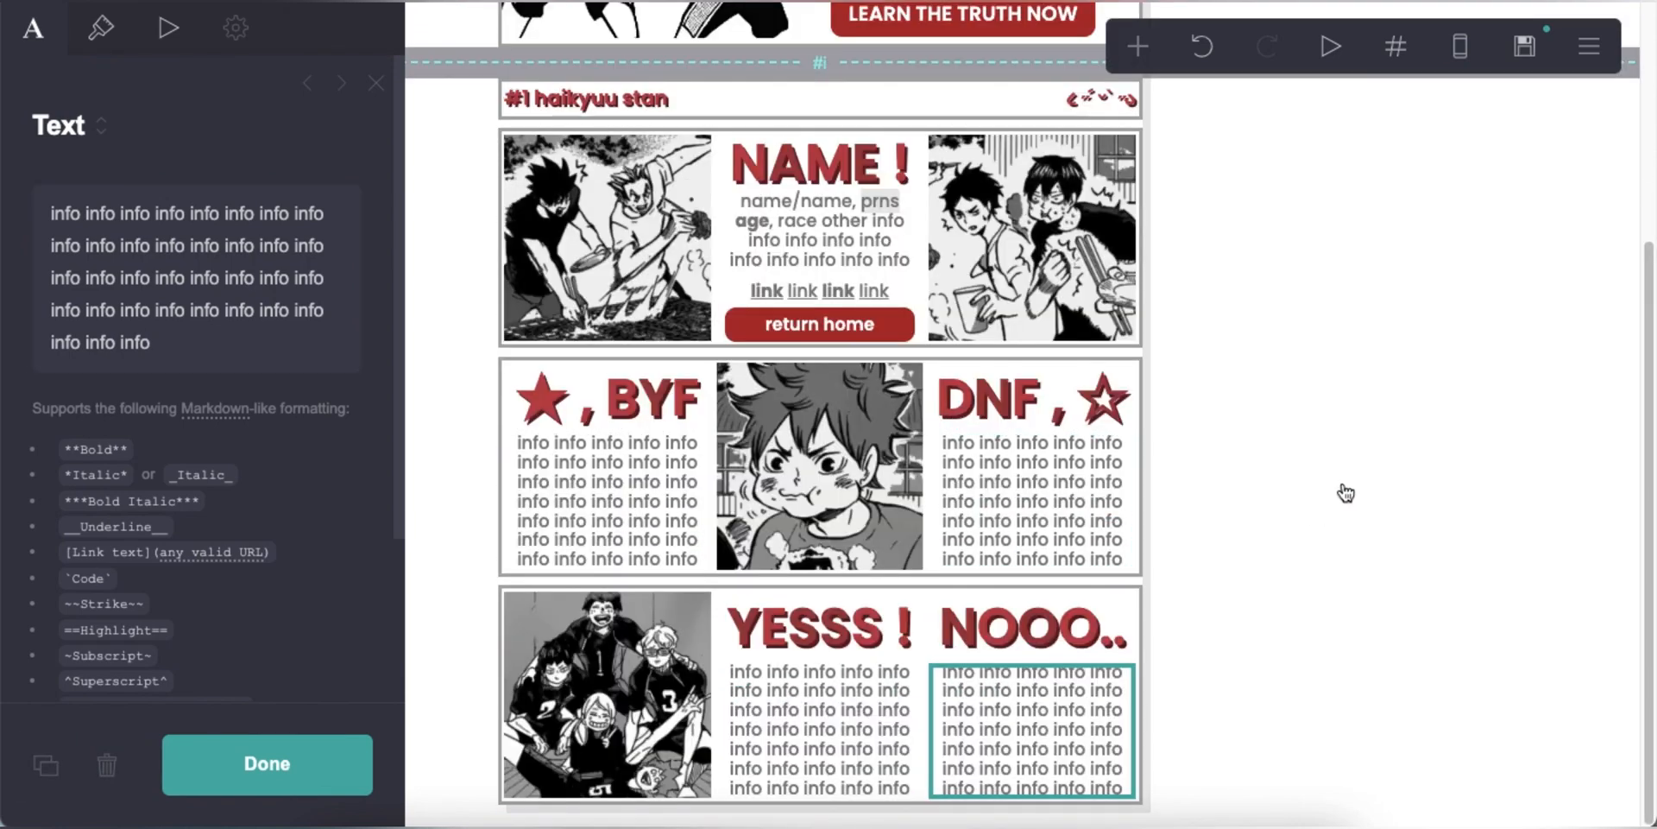
{"action": "left_click", "coordinate": [1346, 493]}
- Check the mobile layout, fill in the site's required publishing details and publish it to a .carrd.co URL
{"action": "left_click", "coordinate": [1460, 46]}
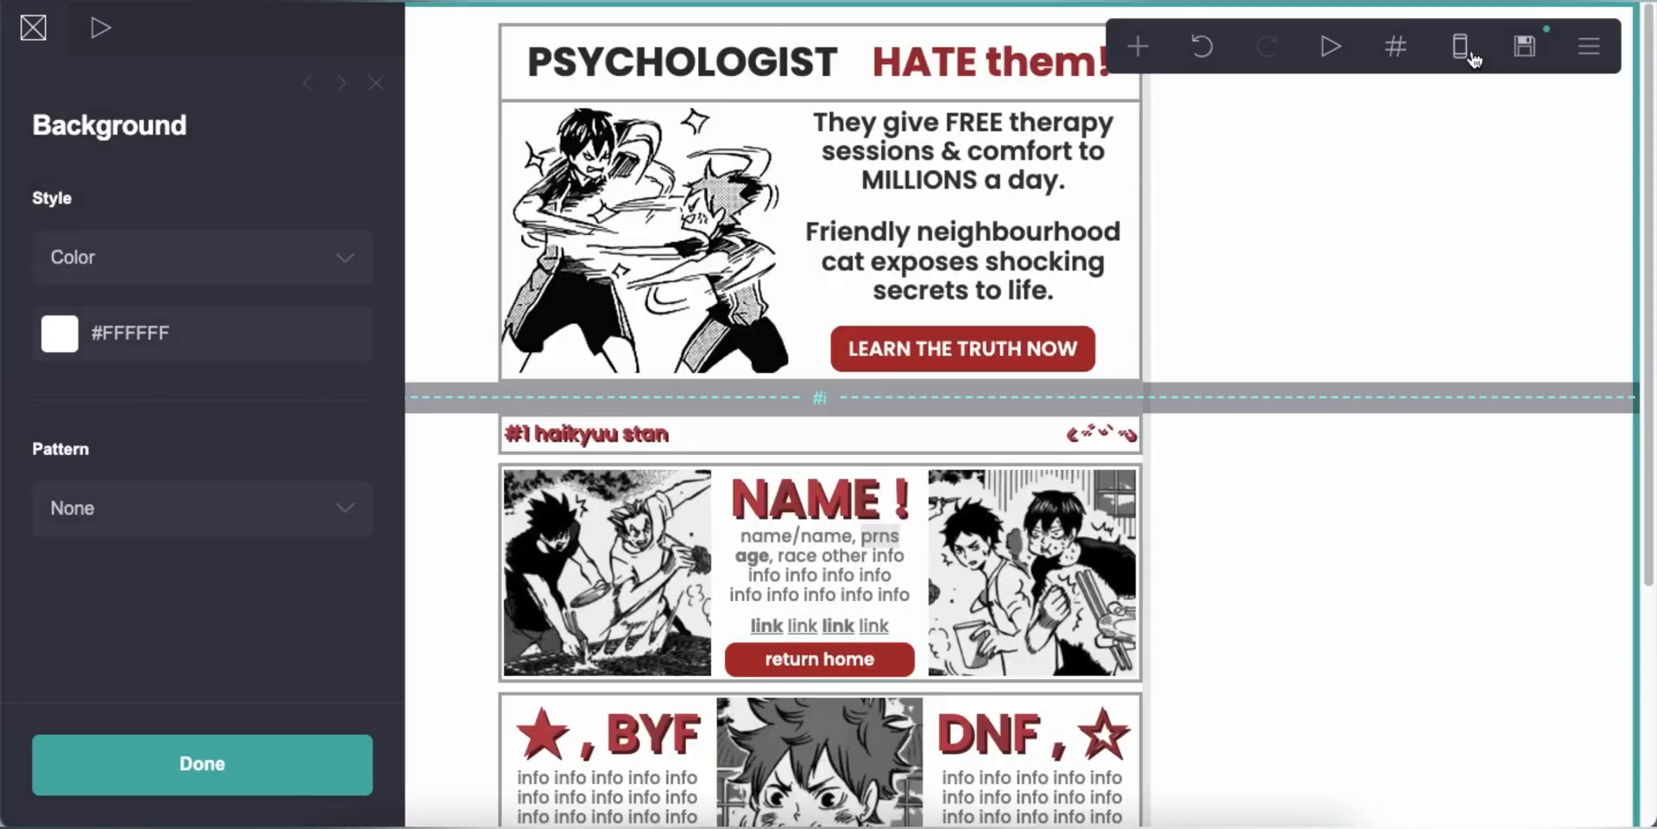
{"action": "left_click", "coordinate": [1525, 46]}
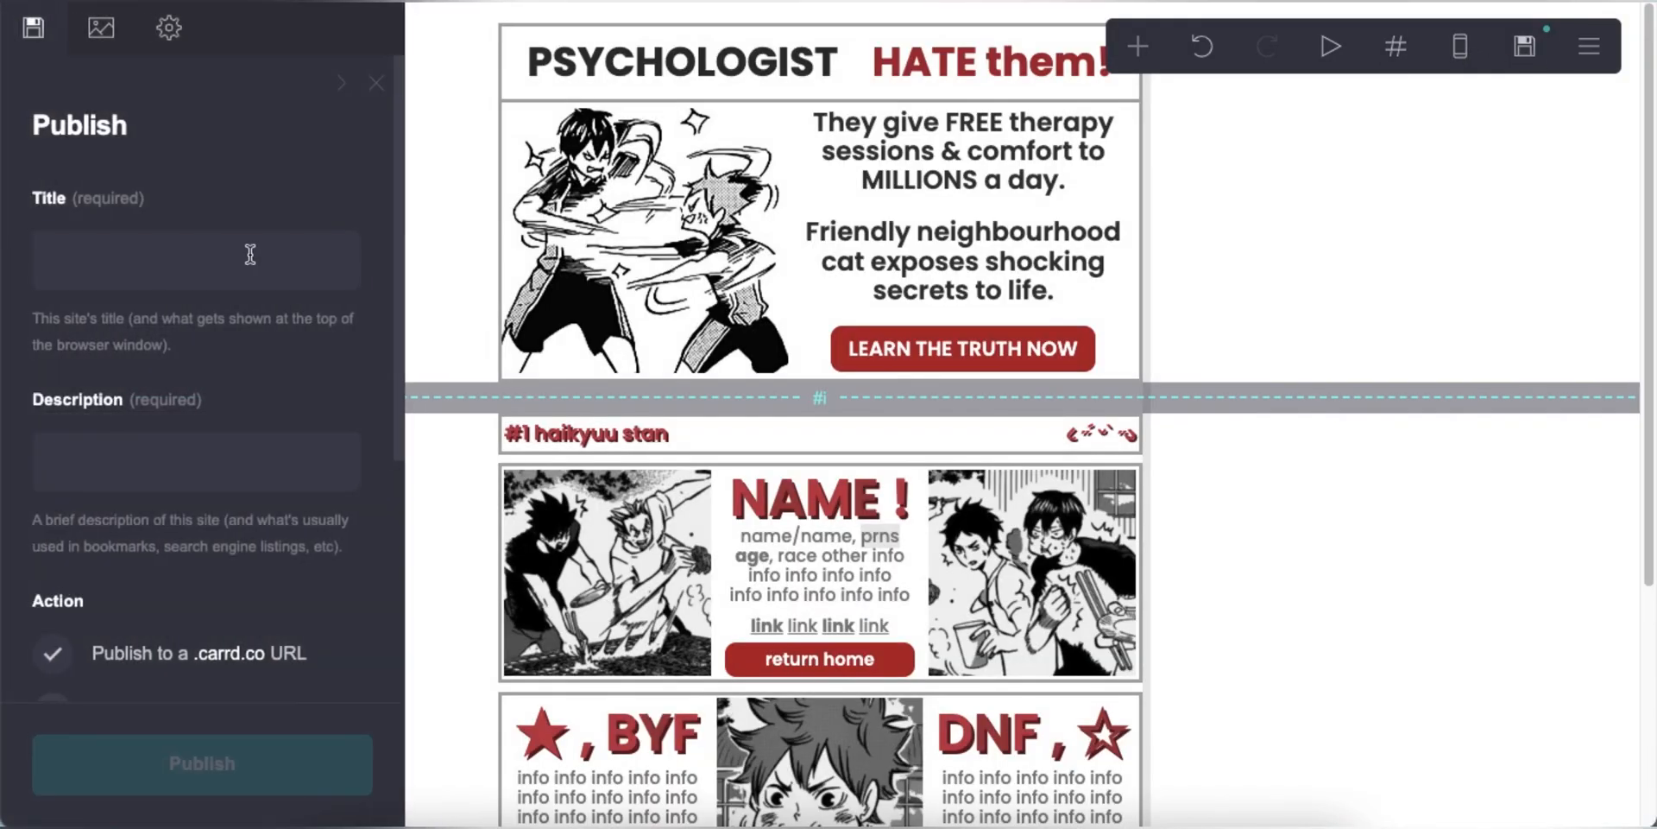
{"action": "left_click", "coordinate": [231, 447]}
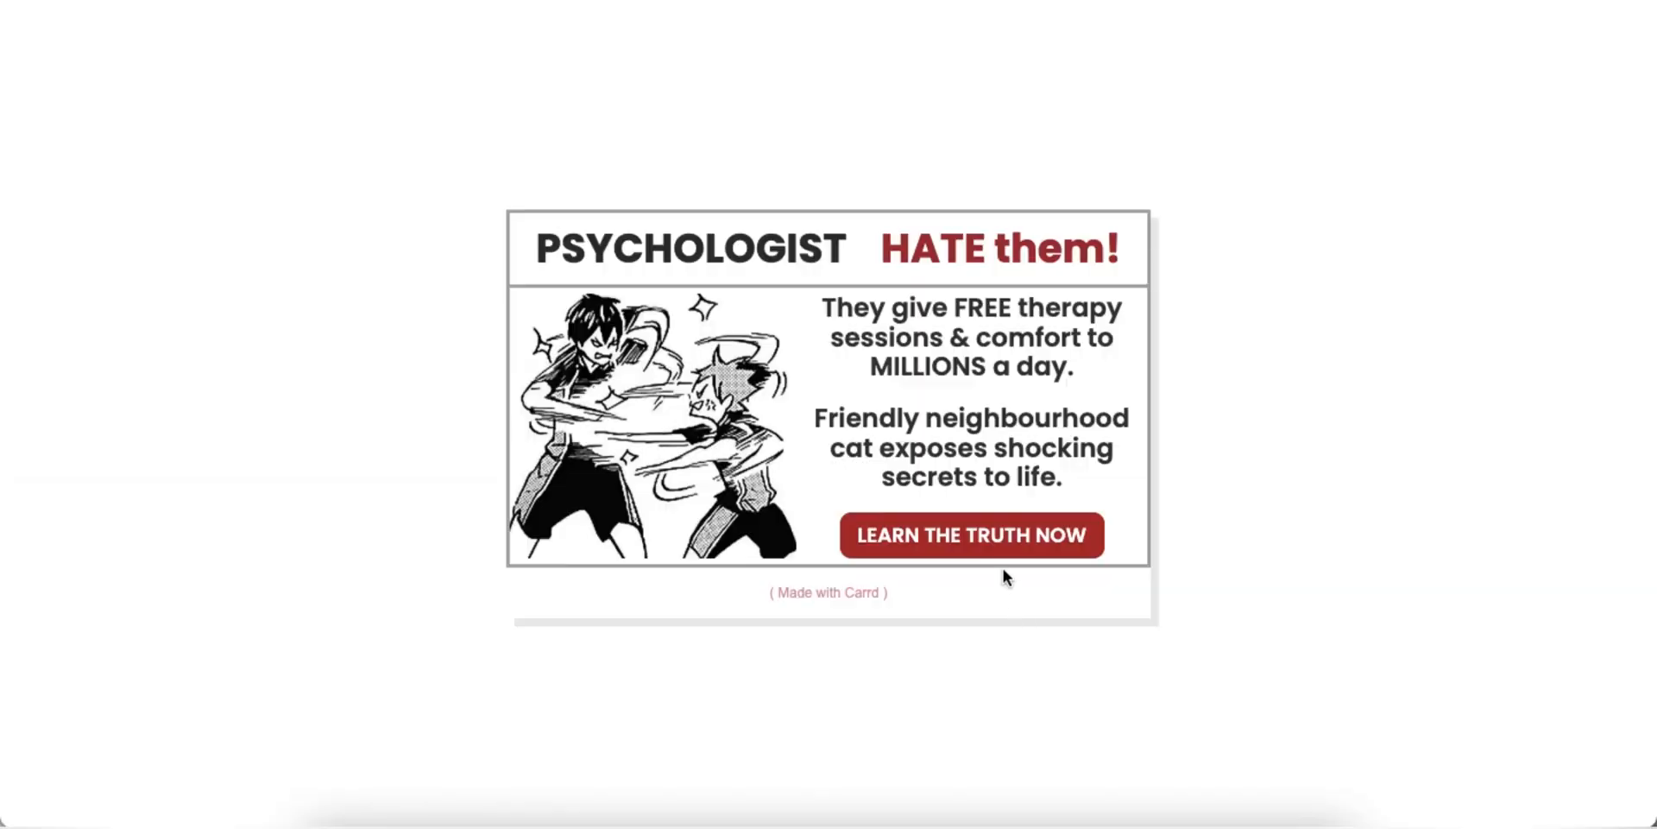
- Test the LEARN THE TRUTH NOW and return home buttons on the published site and check its phone view in Responsinator
{"action": "left_click", "coordinate": [1001, 557]}
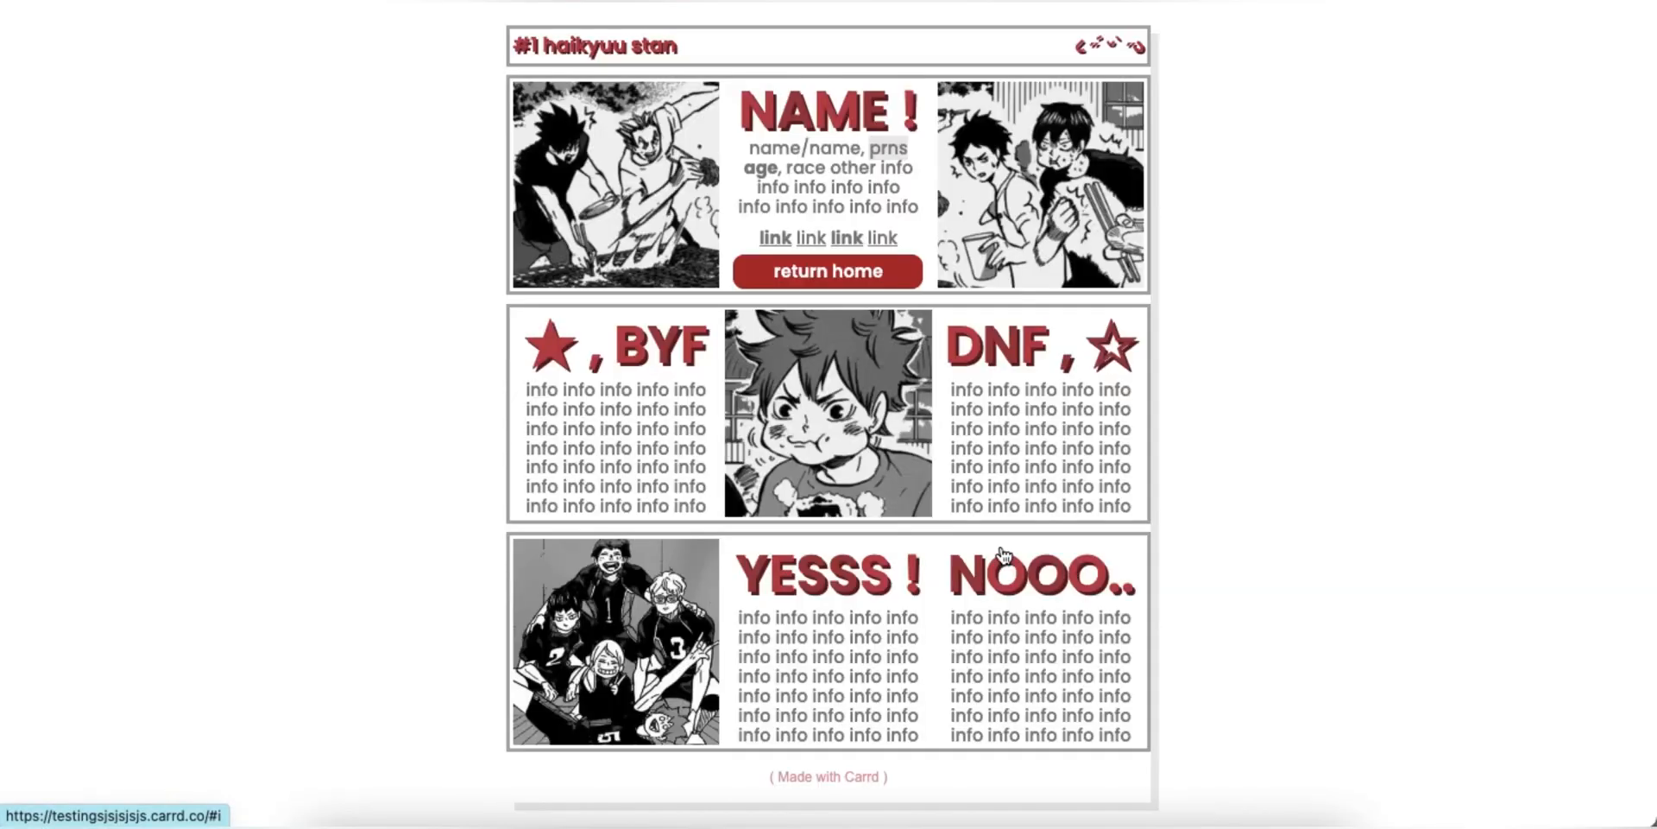
{"action": "left_click", "coordinate": [832, 278]}
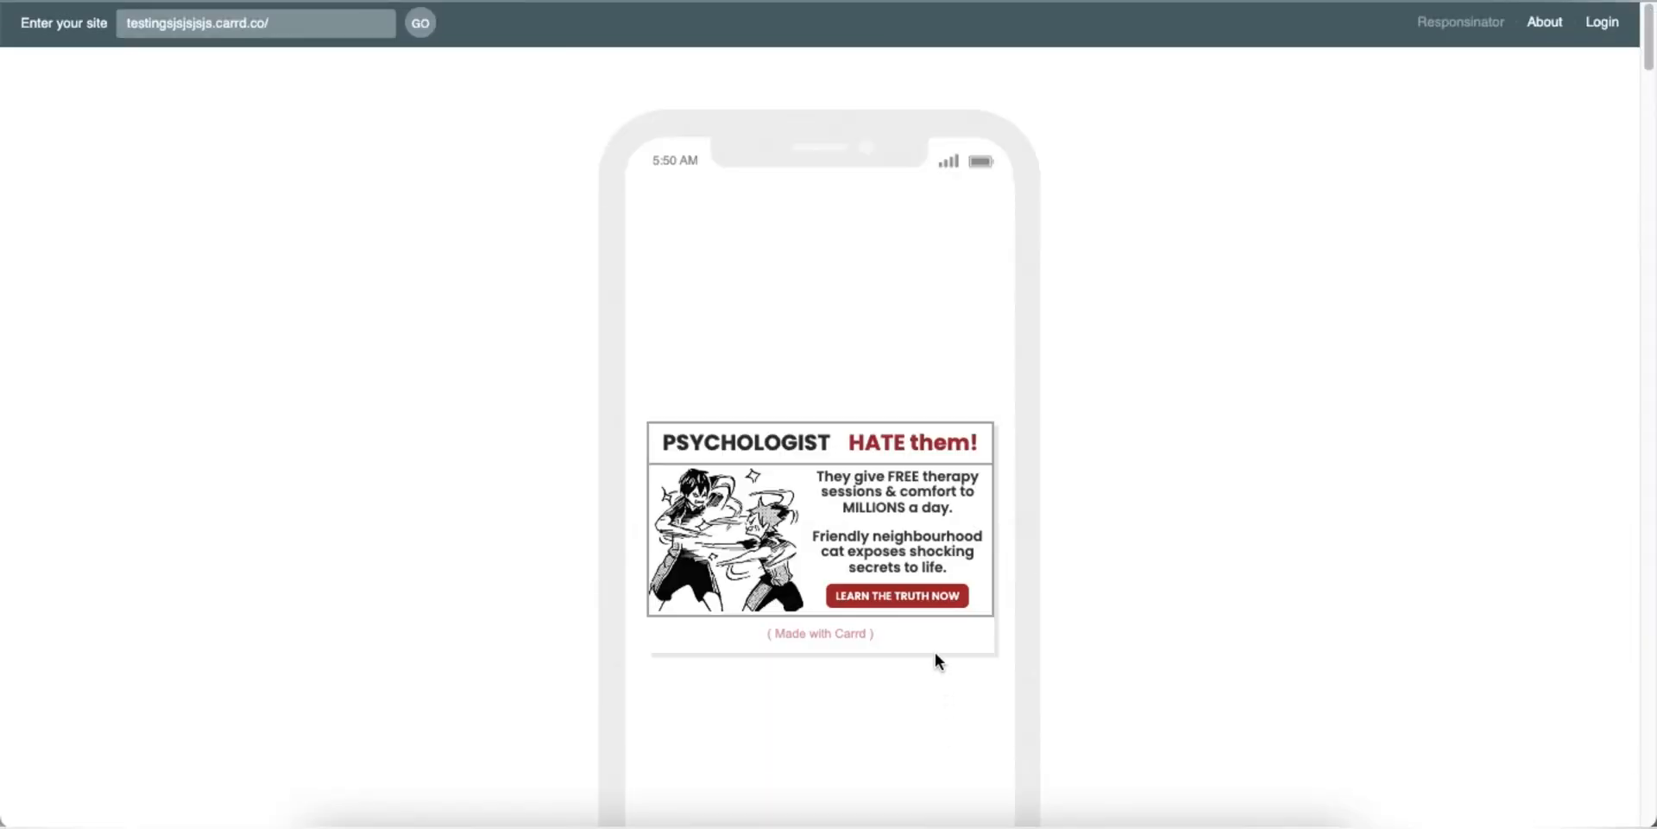
{"action": "left_click", "coordinate": [928, 592]}
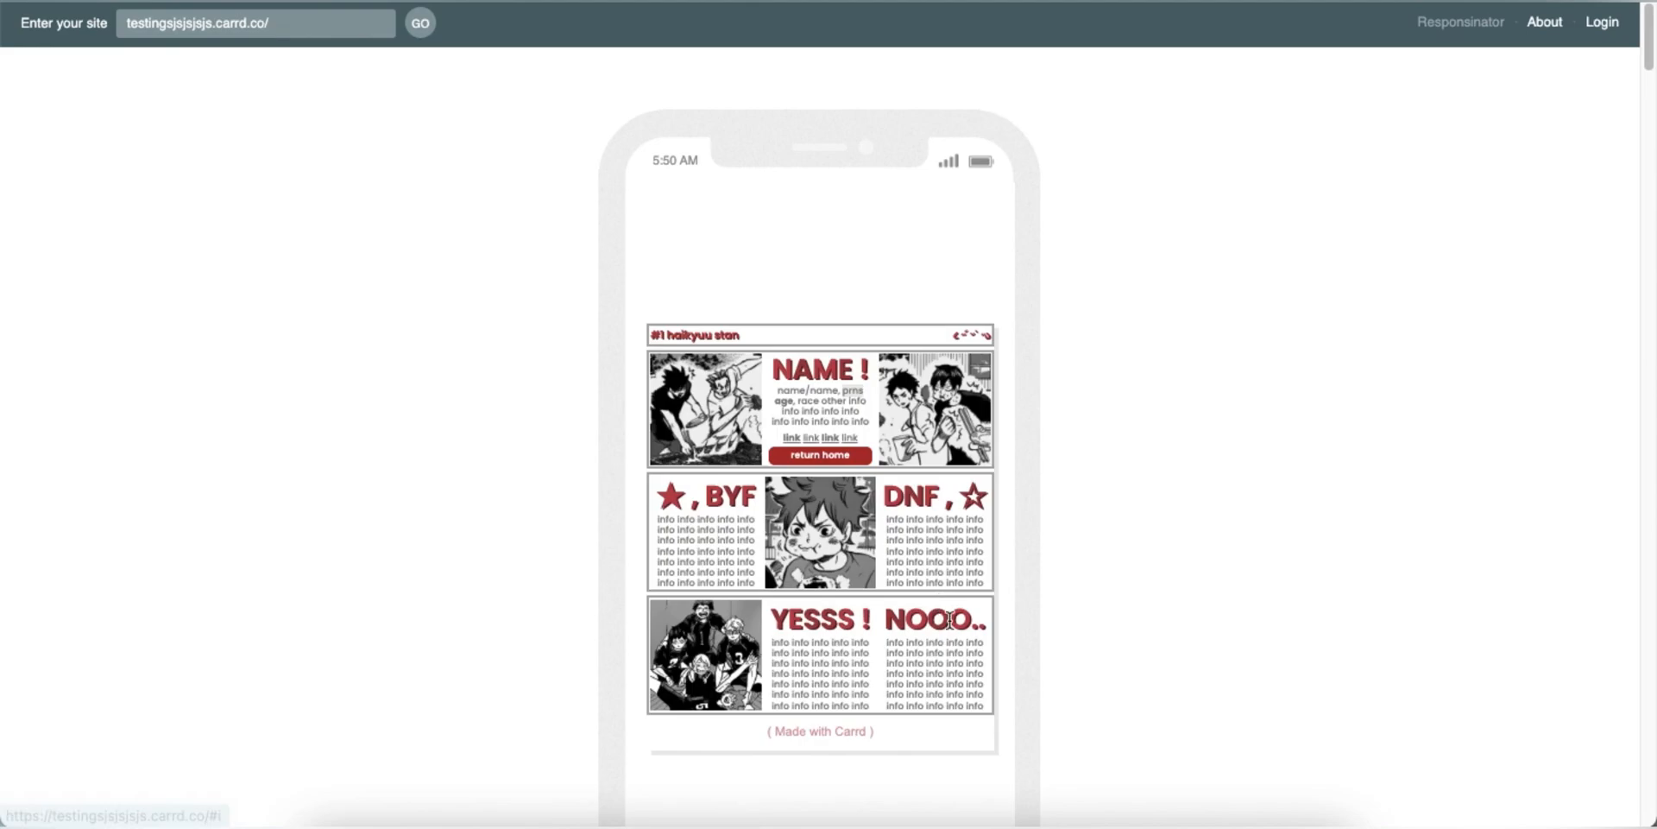